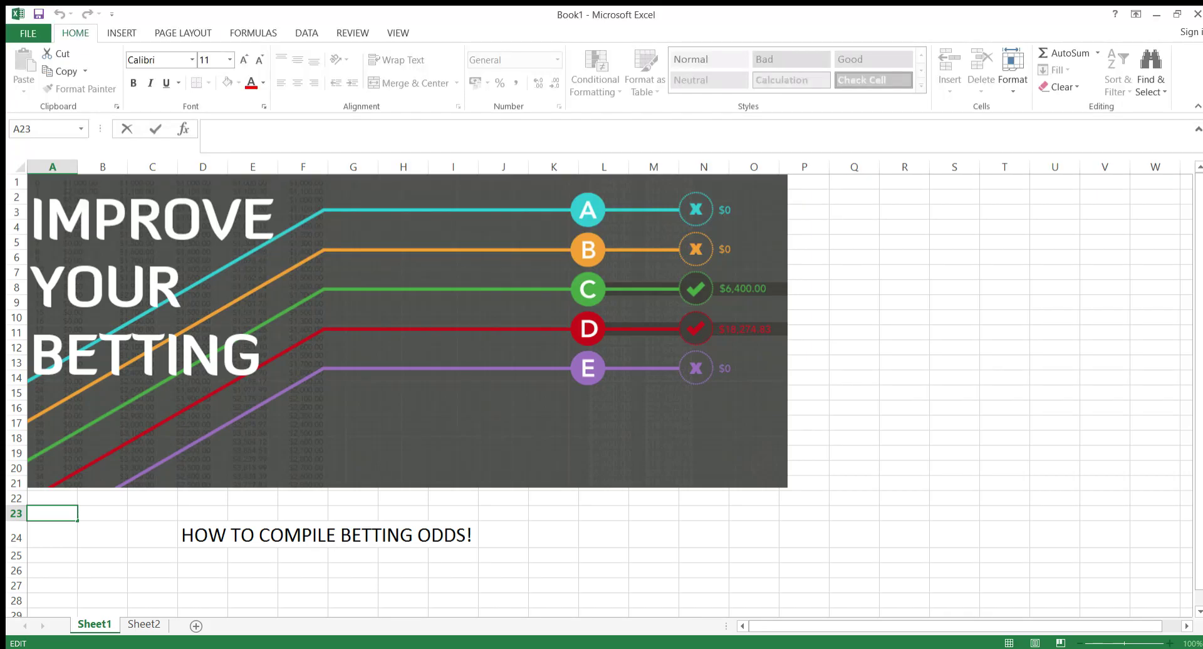
{"action": "left_click_drag", "start_coordinate": [203, 536], "coordinate": [454, 536]}
{"action": "left_click", "coordinate": [553, 570]}
{"action": "left_click", "coordinate": [539, 413]}
{"action": "left_click", "coordinate": [904, 378]}
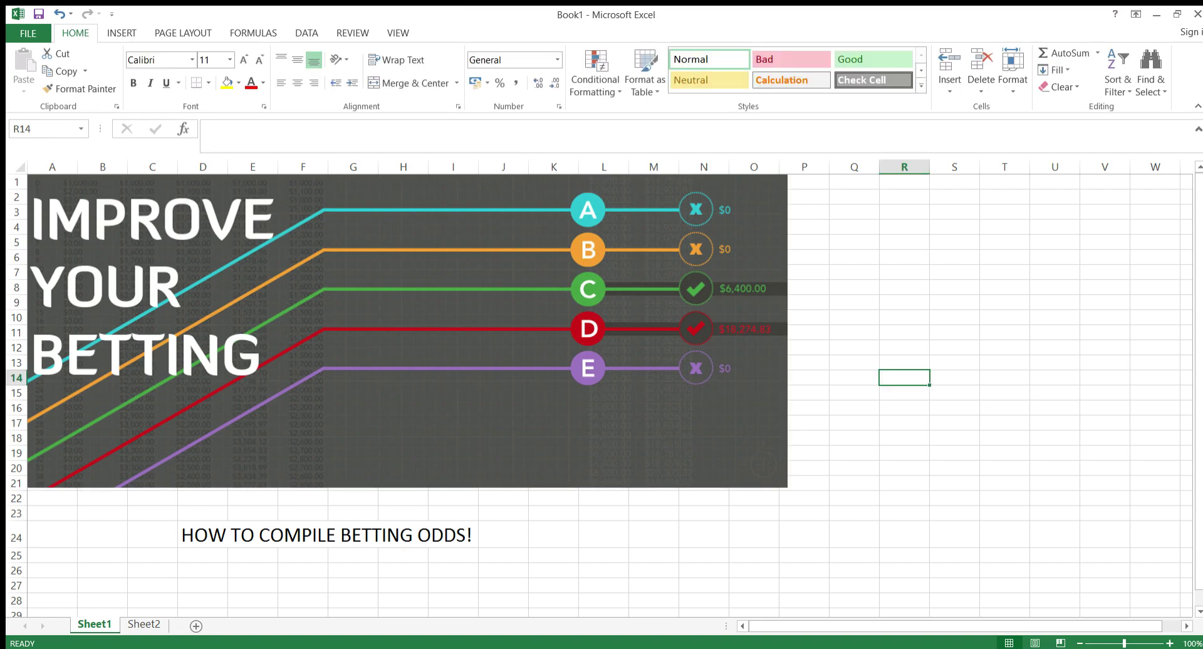
Step: Open Sheet2 and paste the copied league table with its home and away statistics starting at cell J1
{"action": "left_click", "coordinate": [144, 625]}
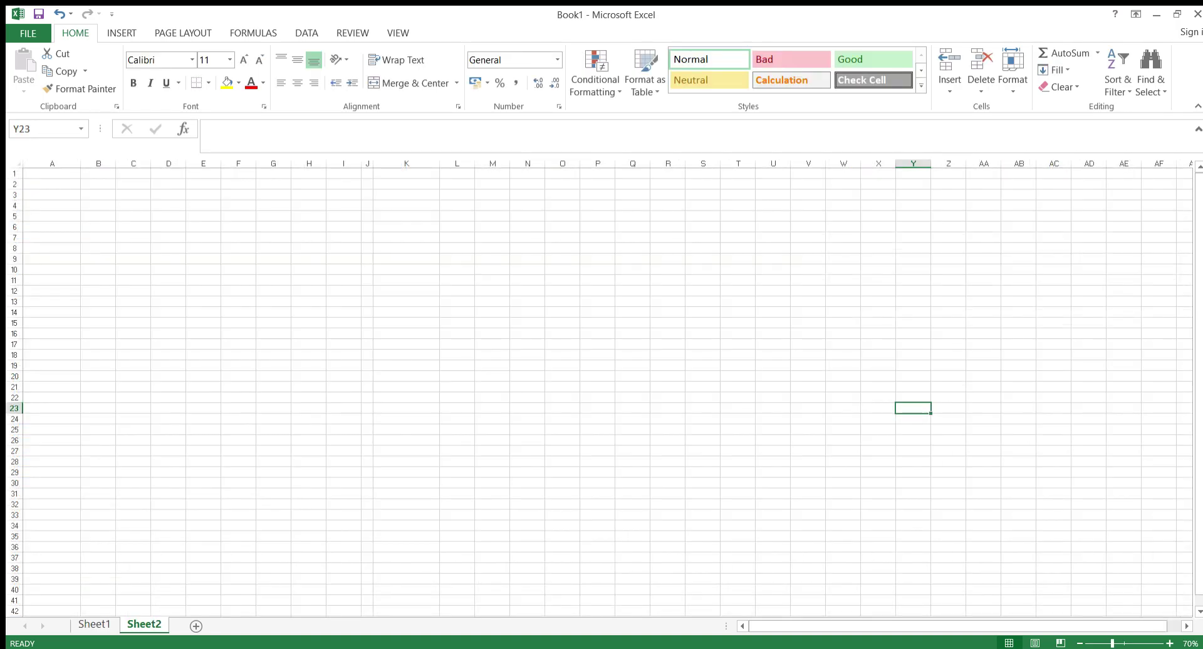
{"action": "key", "text": "alt+Tab"}
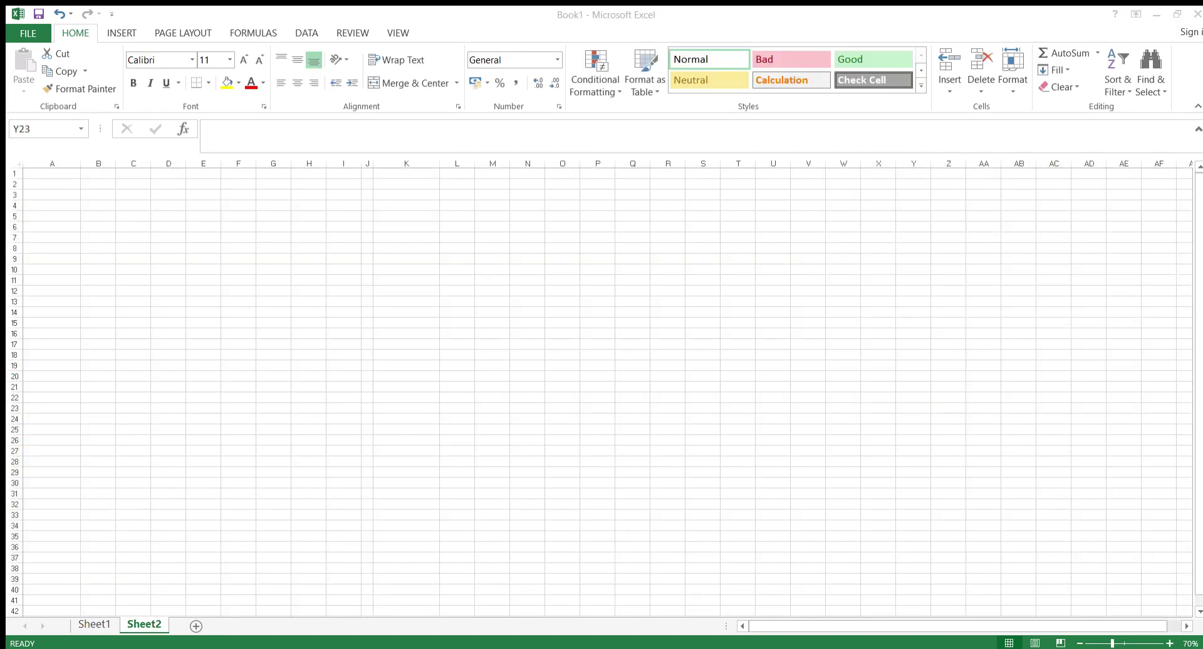
{"action": "key", "text": "alt+Tab"}
{"action": "left_click", "coordinate": [367, 174]}
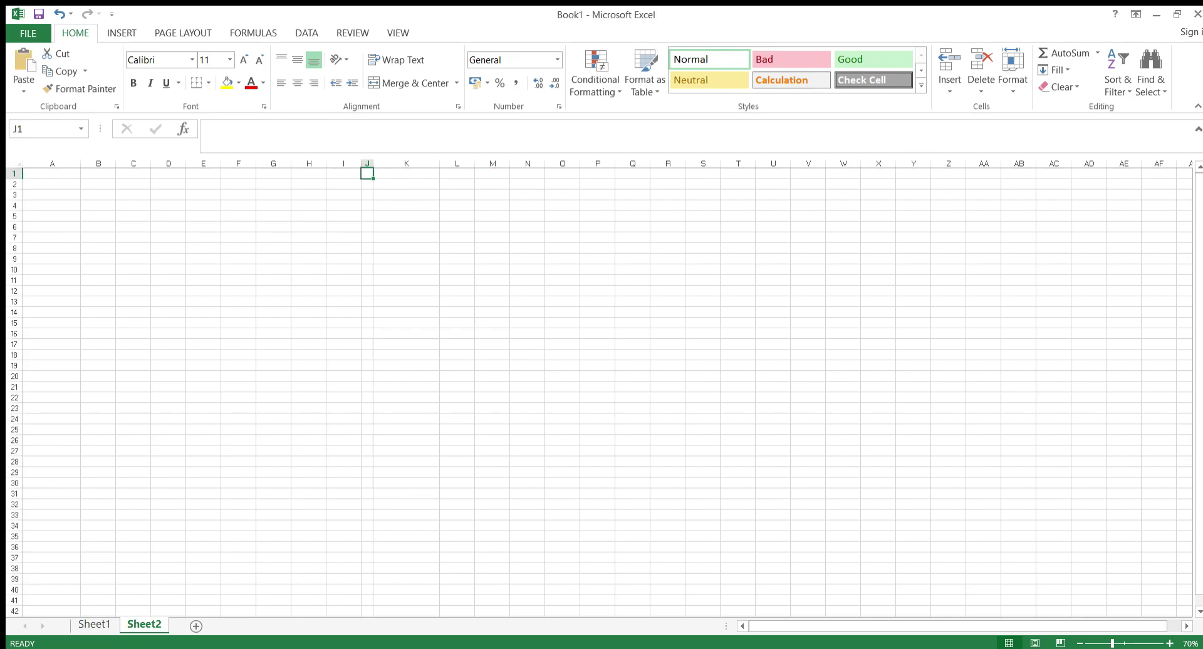
{"action": "key", "text": "ctrl+v"}
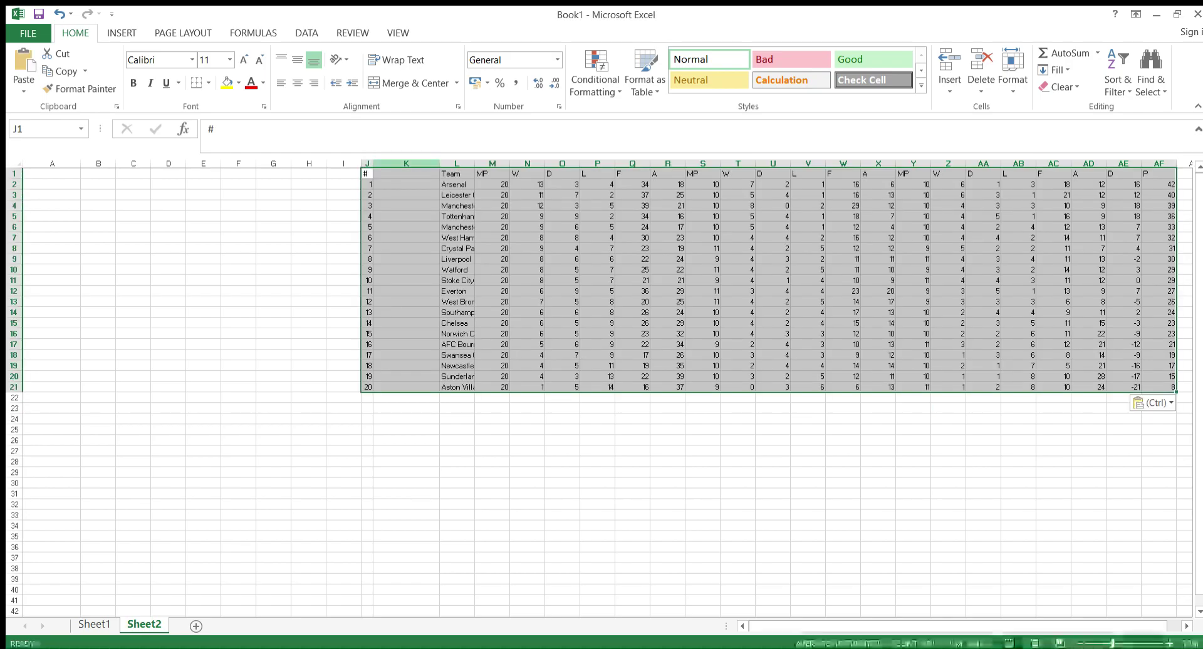
Step: Delete the empty column K between the rank and team columns, and fit the Team column's width to its names
{"action": "left_click", "coordinate": [406, 164]}
{"action": "key", "text": "ctrl+minus"}
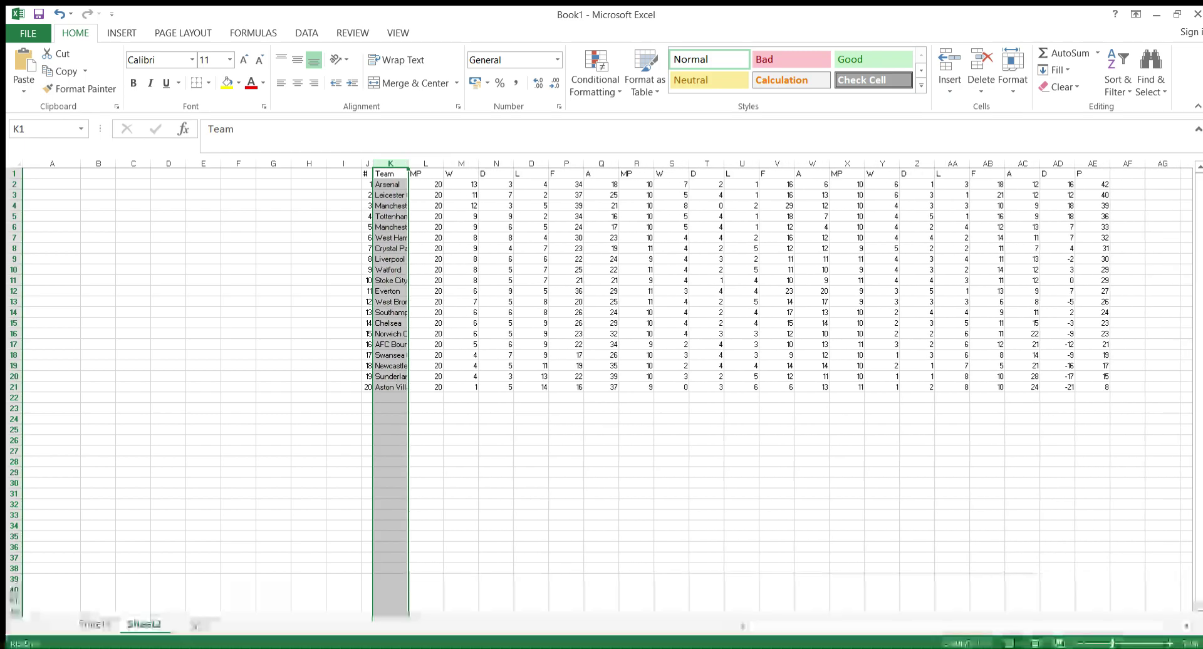
{"action": "left_click", "coordinate": [426, 216]}
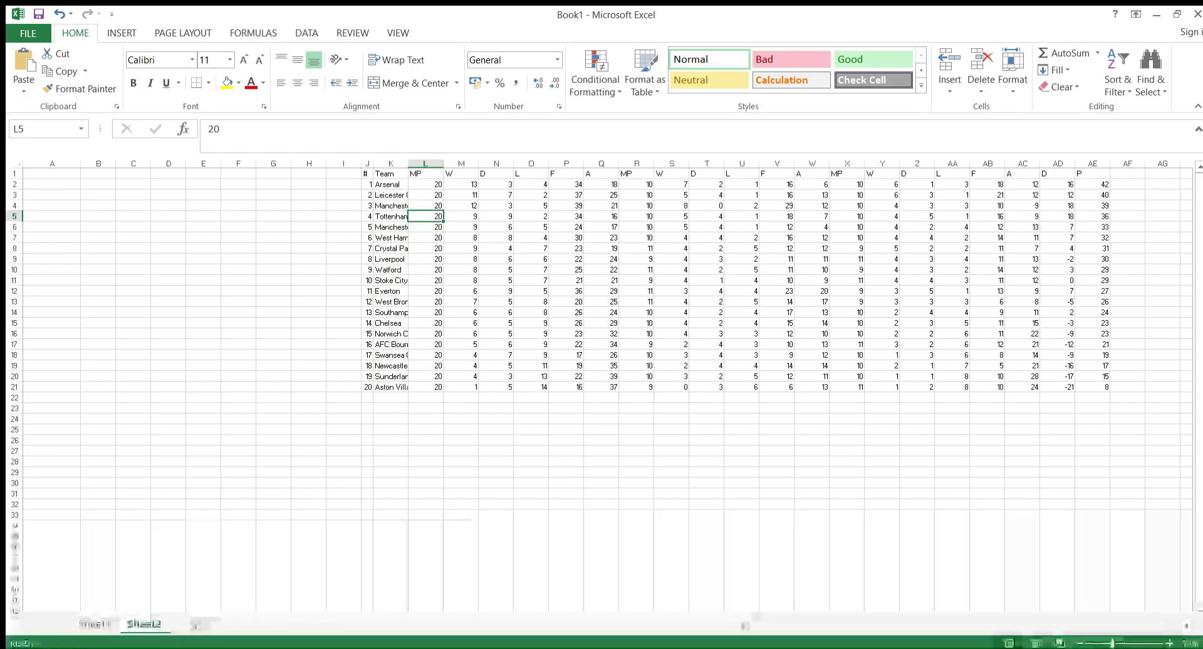
{"action": "double_click", "coordinate": [408, 164]}
{"action": "left_click", "coordinate": [562, 398]}
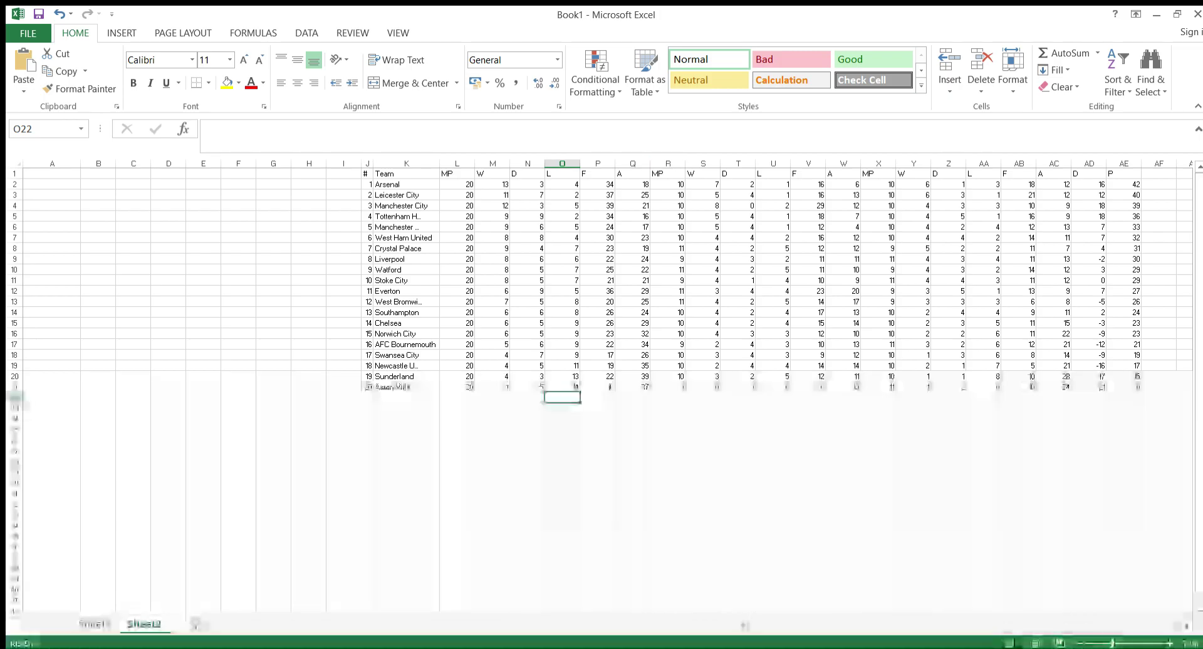
Step: Link A2 to Manchester City with =K4 and A3 to AFC Bournemouth with =K17, and widen column A to fit
{"action": "left_click", "coordinate": [52, 184]}
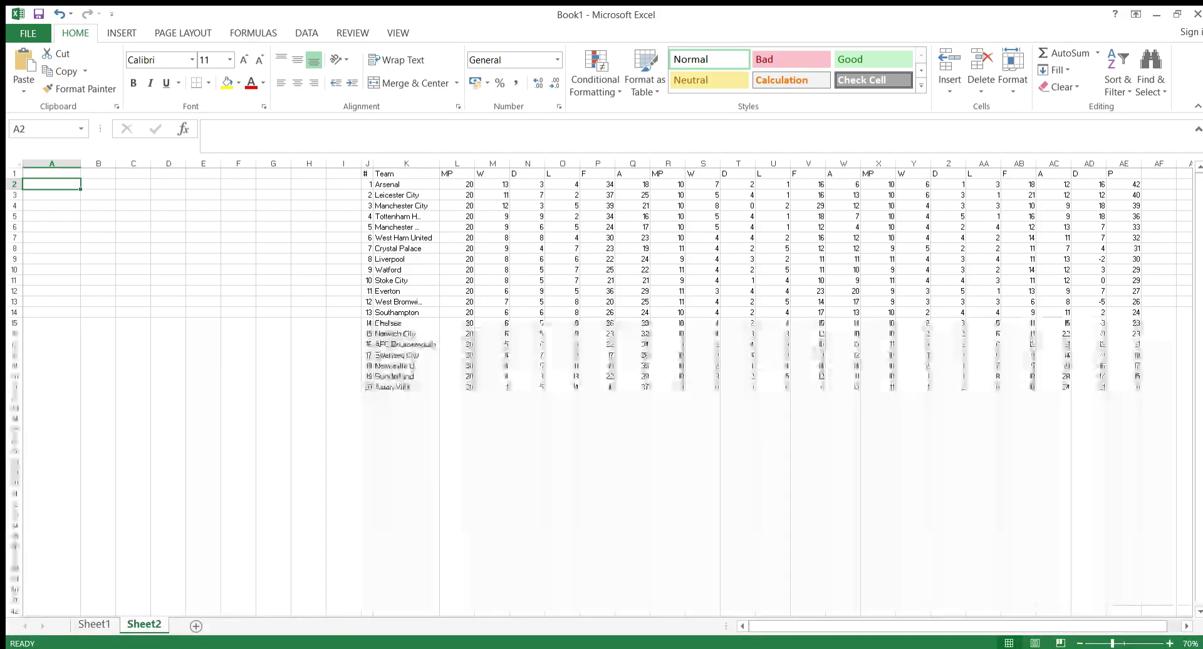
{"action": "type", "text": "="}
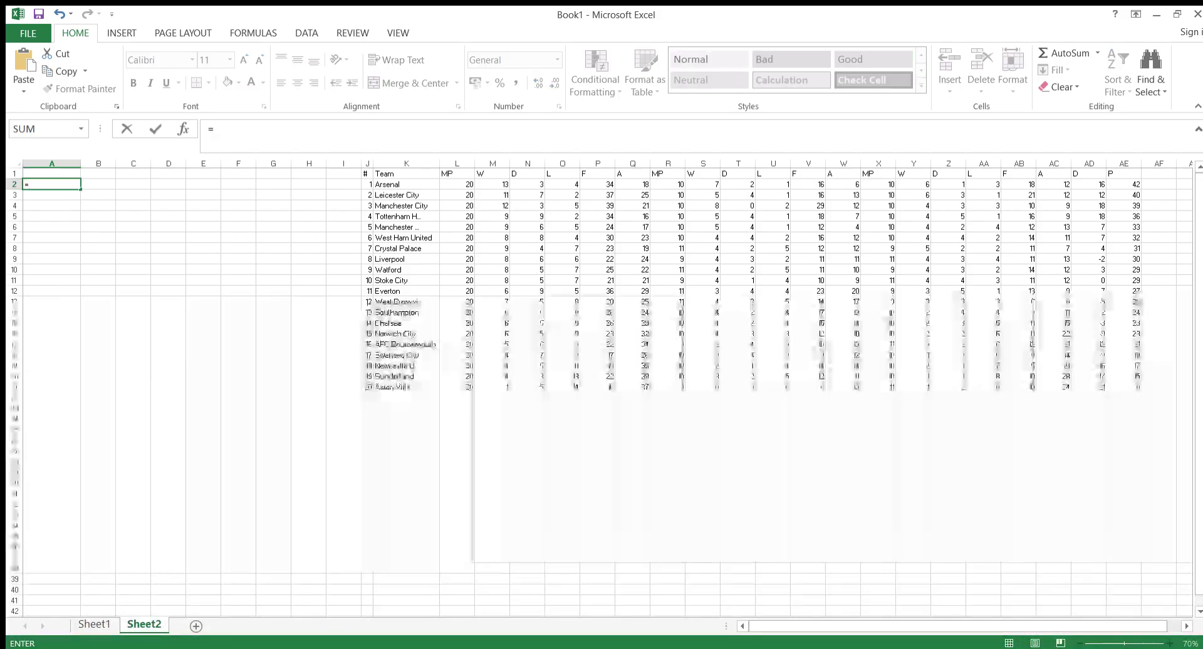
{"action": "left_click", "coordinate": [406, 206]}
{"action": "key", "text": "Return"}
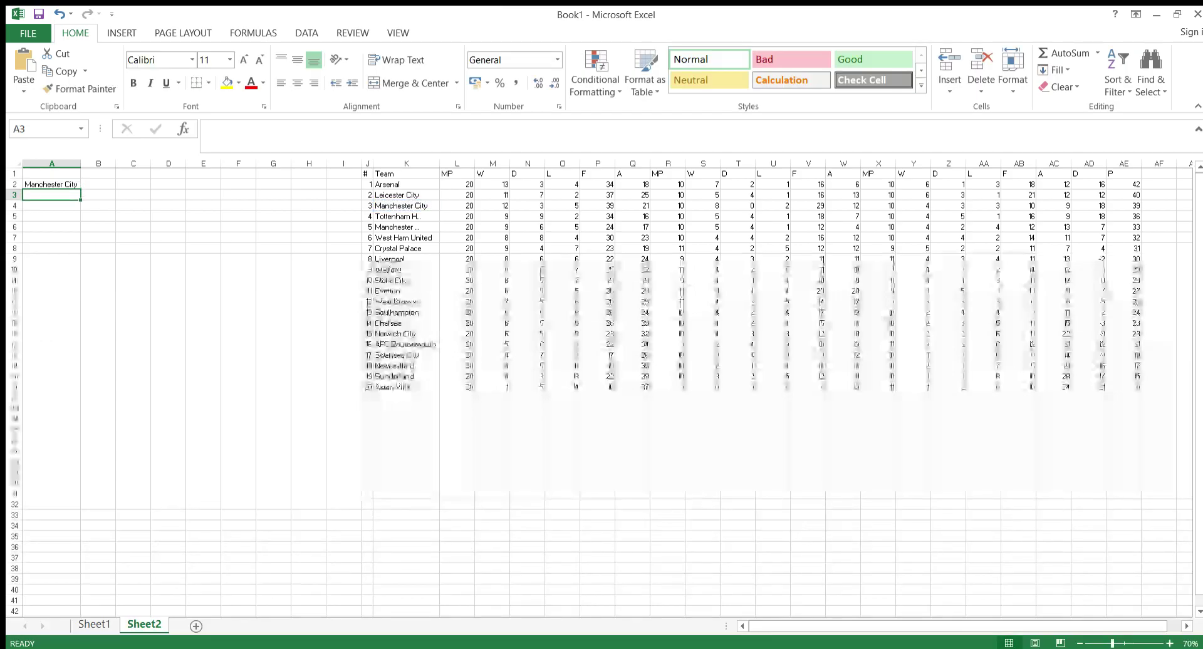
{"action": "type", "text": "="}
{"action": "left_click", "coordinate": [406, 344]}
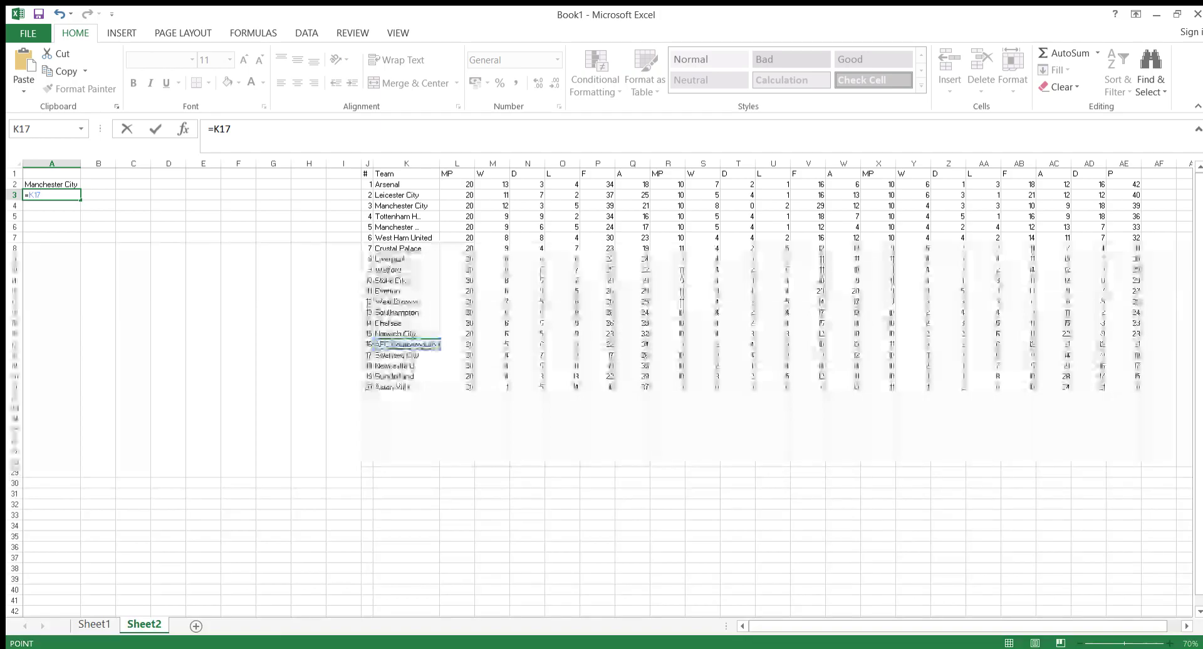
{"action": "key", "text": "Return"}
{"action": "left_click", "coordinate": [107, 184]}
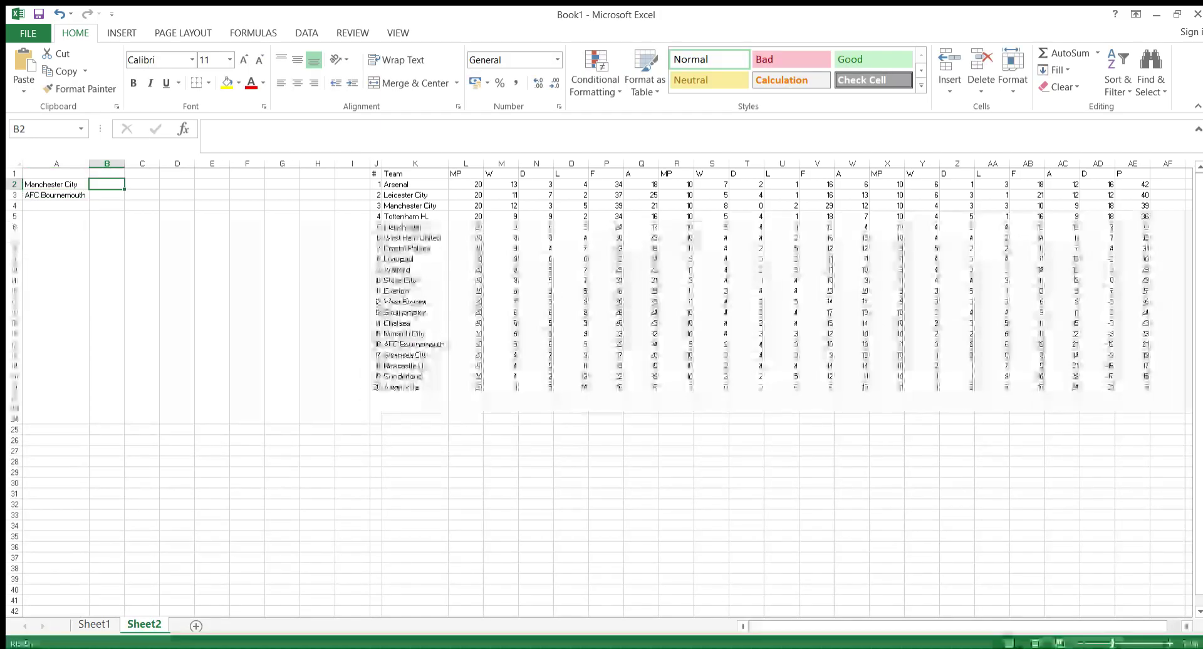
{"action": "key", "text": "alt+Tab"}
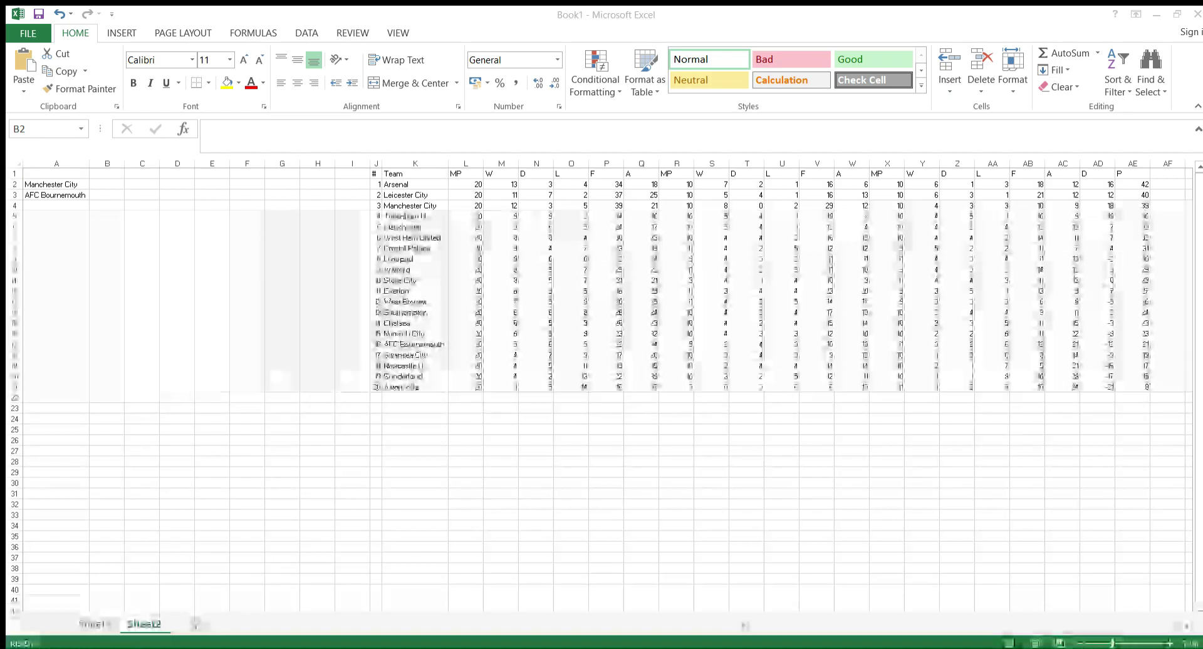
{"action": "key", "text": "alt+Tab"}
{"action": "left_click", "coordinate": [677, 400]}
{"action": "left_click", "coordinate": [779, 399]}
{"action": "left_click", "coordinate": [816, 398]}
{"action": "left_click", "coordinate": [782, 398]}
Step: Calculate the average of the home goals-for column V2:V21 in cell V22
{"action": "left_click", "coordinate": [816, 398]}
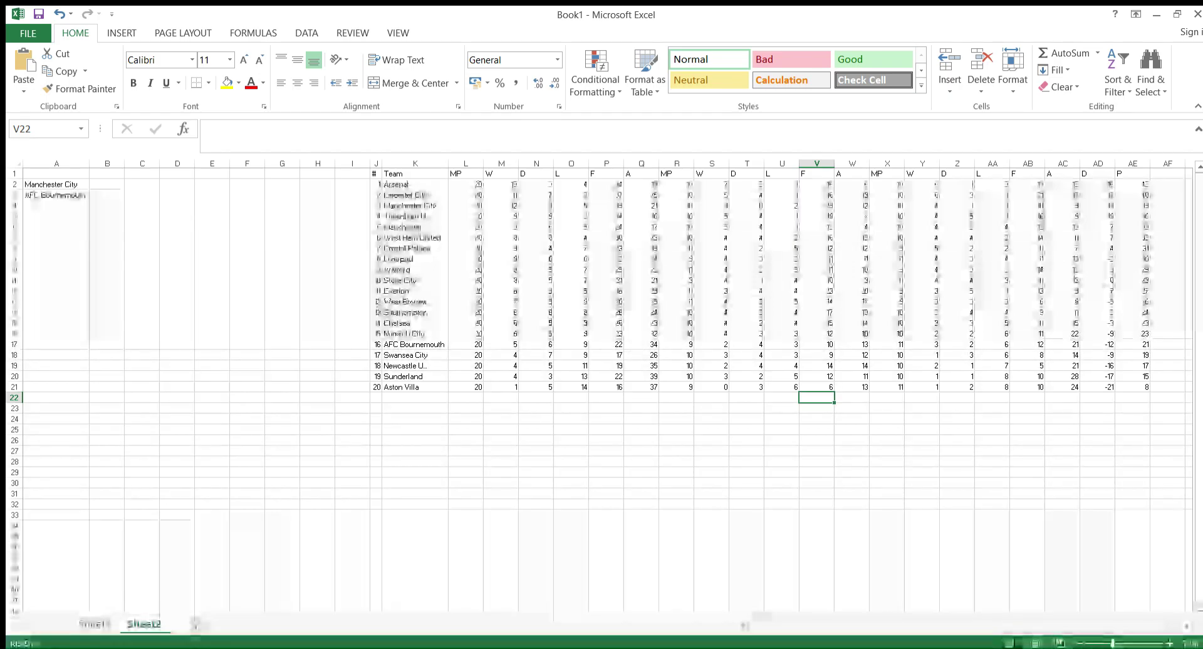
{"action": "key", "text": "F2"}
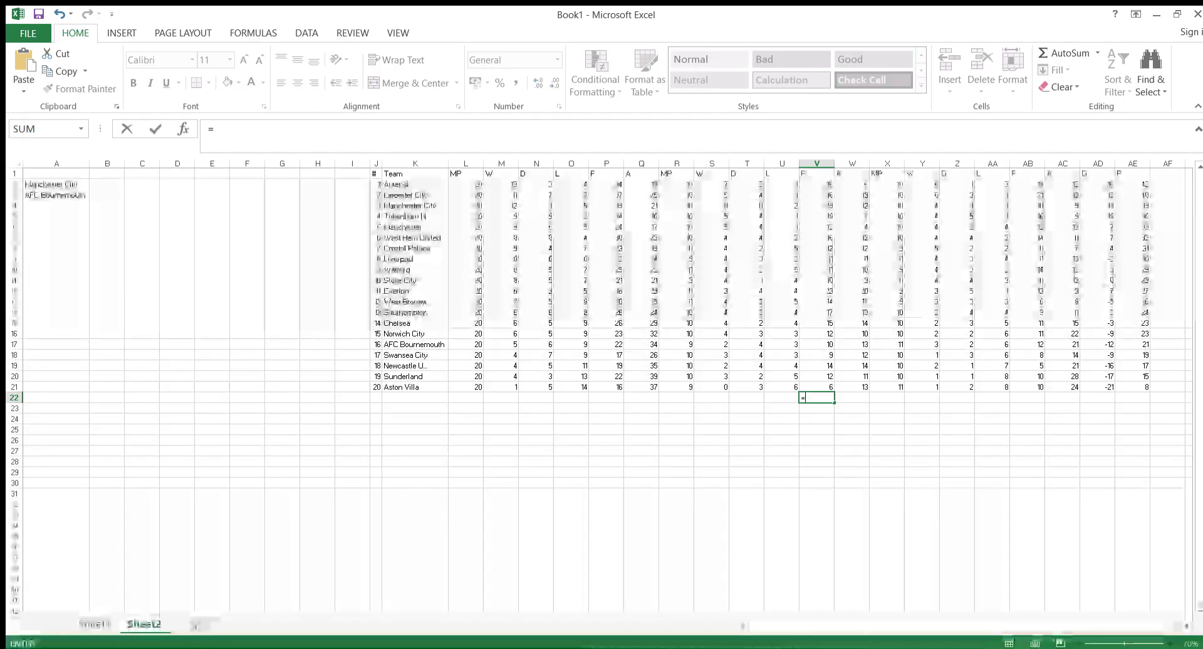
{"action": "type", "text": "=average("}
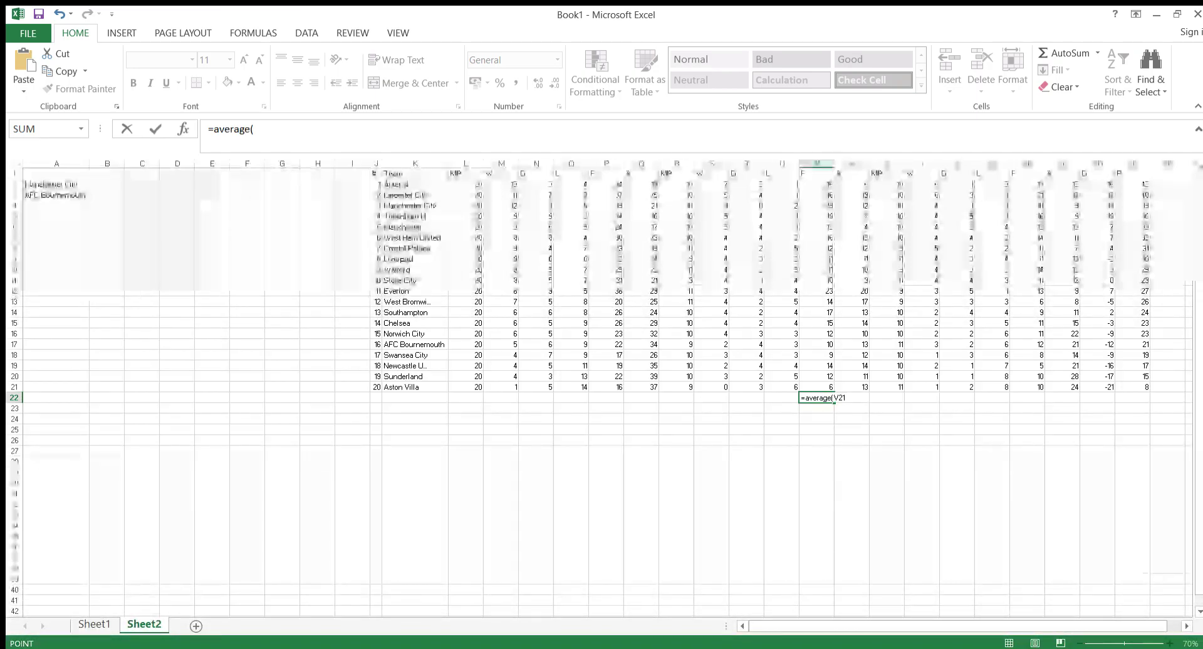
{"action": "left_click_drag", "start_coordinate": [817, 388], "coordinate": [816, 184]}
{"action": "key", "text": "Return"}
{"action": "key", "text": "Return"}
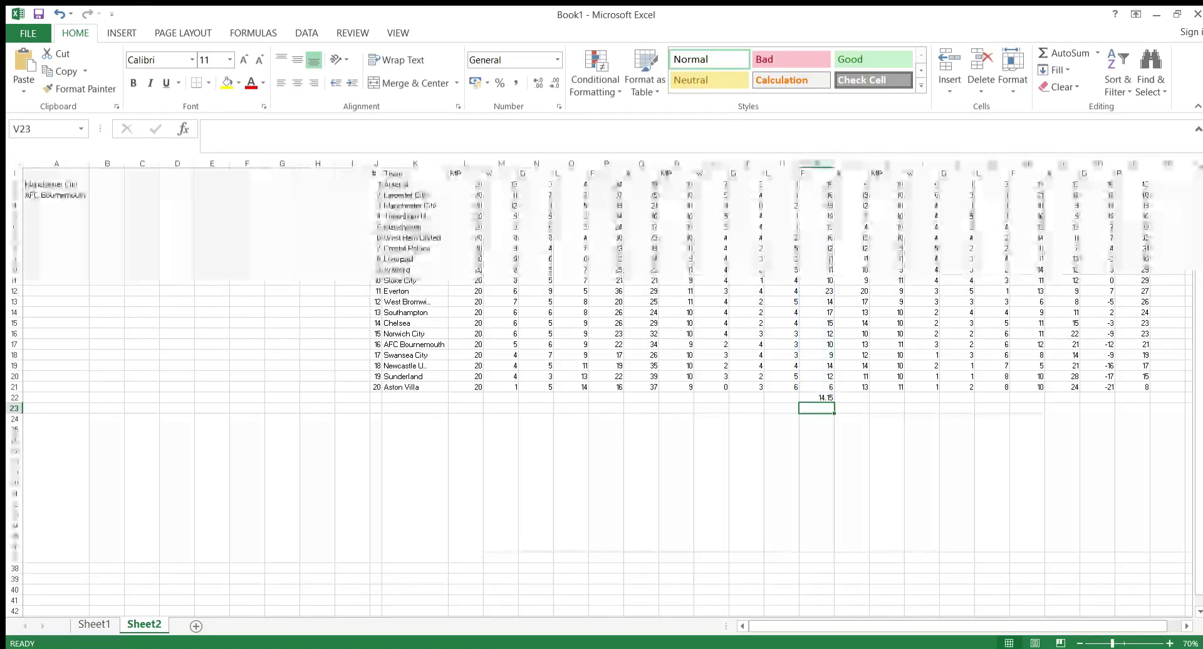
Step: Copy the average formula from V22 to W22, AB22 and AC22 for the remaining home and away goal columns
{"action": "key", "text": "Up"}
{"action": "key", "text": "ctrl+c"}
{"action": "key", "text": "Right"}
{"action": "key", "text": "ctrl+v"}
{"action": "key", "text": "Right"}
{"action": "key", "text": "Right"}
{"action": "key", "text": "Right"}
{"action": "key", "text": "Right"}
{"action": "key", "text": "Right"}
{"action": "key", "text": "Right"}
{"action": "key", "text": "ctrl+v"}
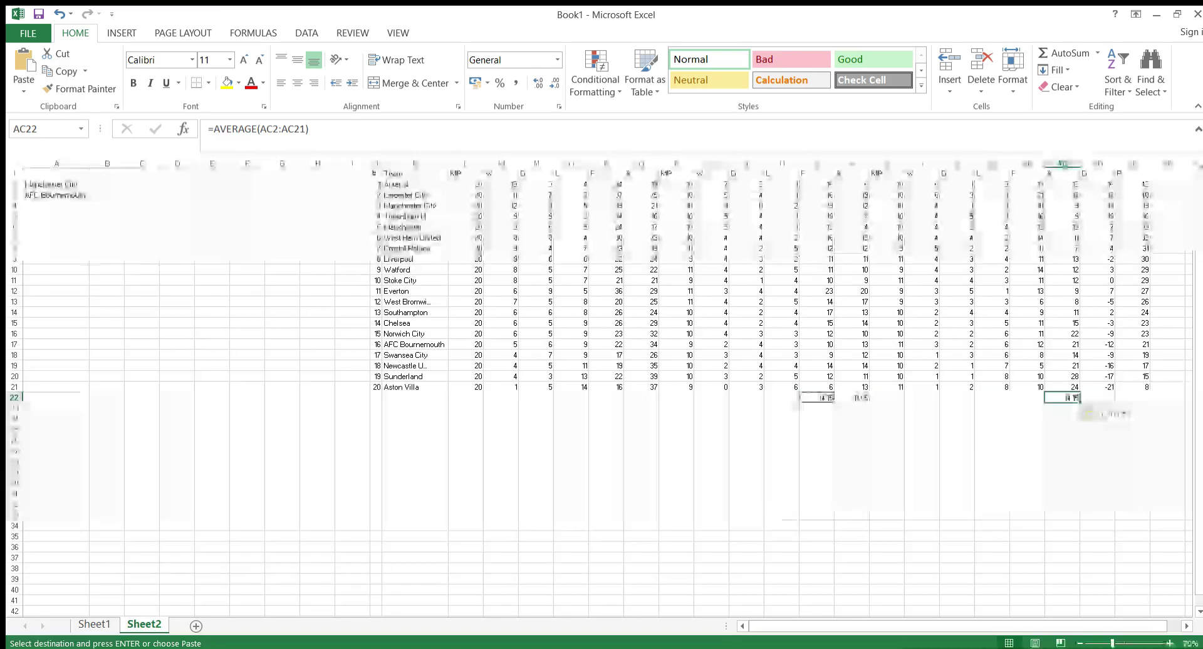
{"action": "key", "text": "Left"}
{"action": "key", "text": "ctrl+v"}
Step: Examine the goal averages in row 22 and the home and away matches-played columns
{"action": "key", "text": "Left"}
{"action": "key", "text": "Left"}
{"action": "key", "text": "Left"}
{"action": "key", "text": "Left"}
{"action": "key", "text": "Left"}
{"action": "key", "text": "Left"}
{"action": "key", "text": "Down"}
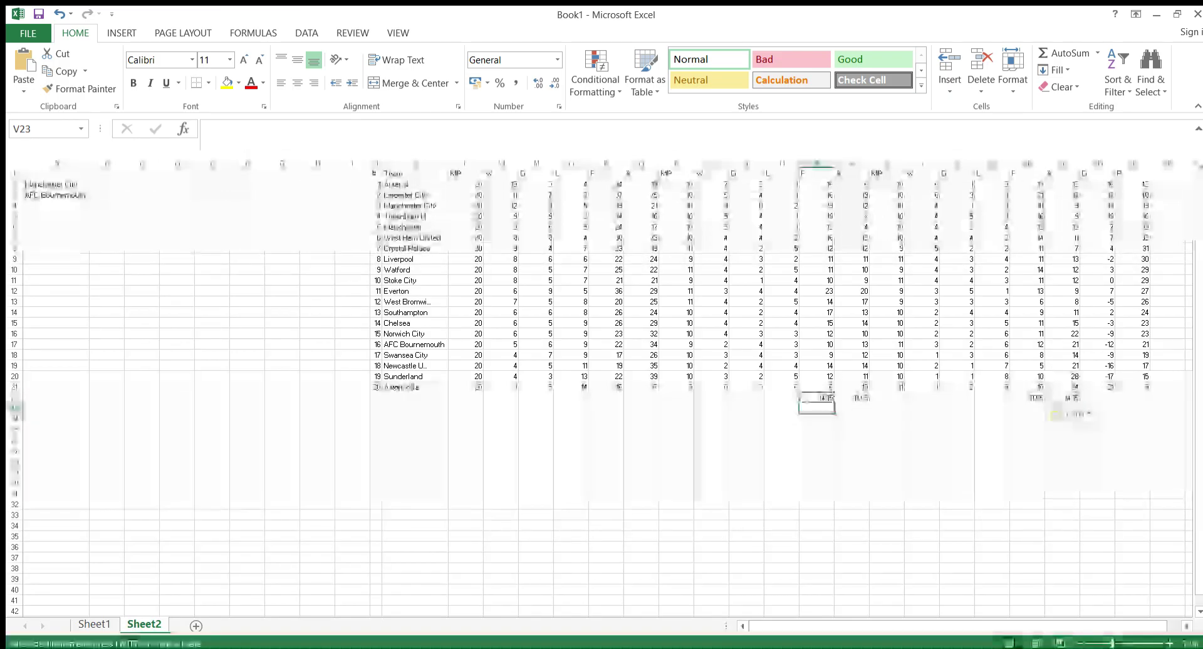
{"action": "key", "text": "Up"}
{"action": "key", "text": "Right"}
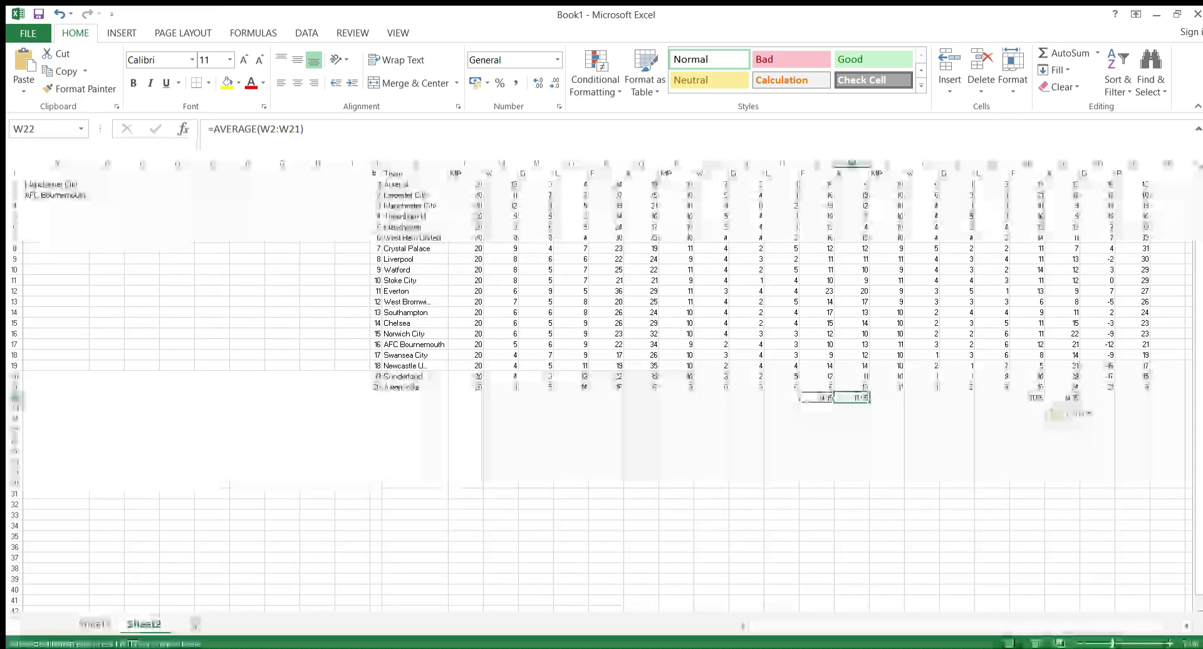
{"action": "key", "text": "Down"}
{"action": "key", "text": "Left"}
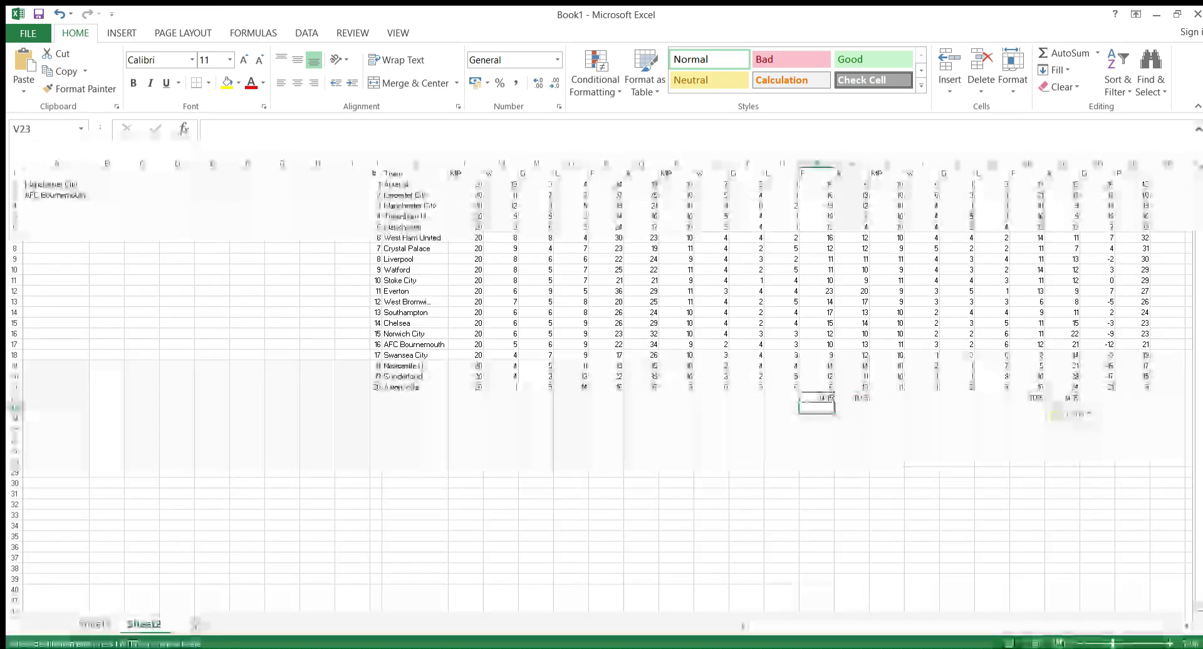
{"action": "left_click_drag", "start_coordinate": [677, 183], "coordinate": [677, 387]}
{"action": "left_click_drag", "start_coordinate": [887, 184], "coordinate": [889, 386]}
{"action": "key", "text": "ctrl+c"}
{"action": "left_click", "coordinate": [712, 418]}
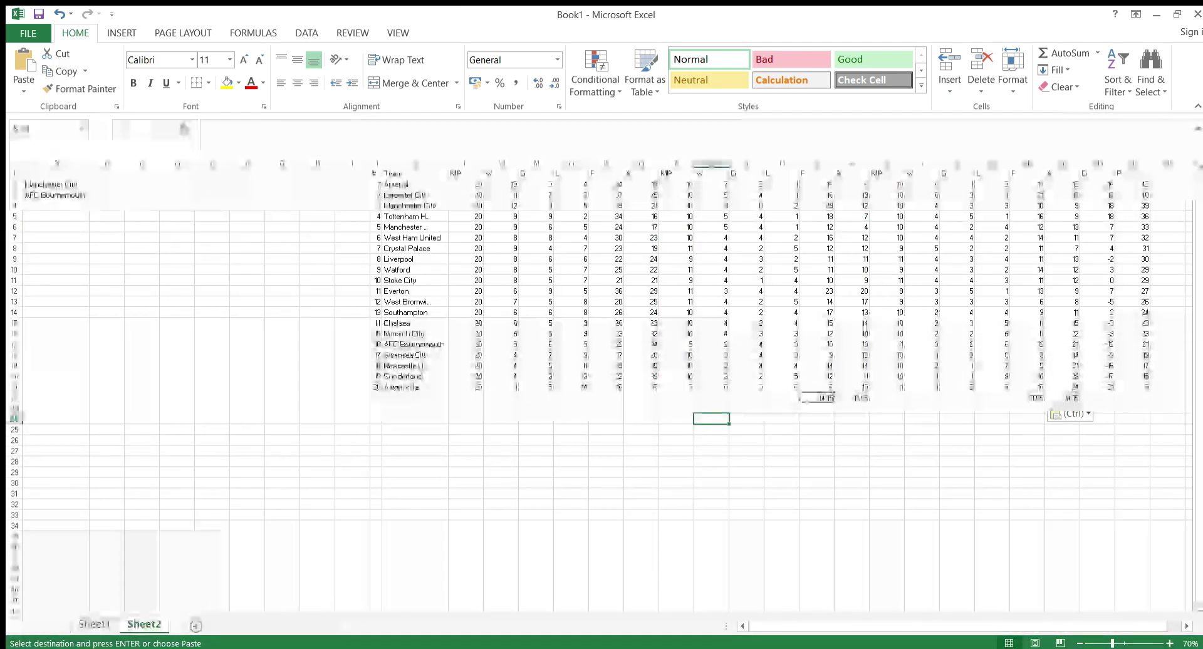
Step: Divide the average home goals scored by 10 matches in V23 with =V22/10
{"action": "left_click", "coordinate": [816, 408]}
{"action": "type", "text": "="}
{"action": "key", "text": "Up"}
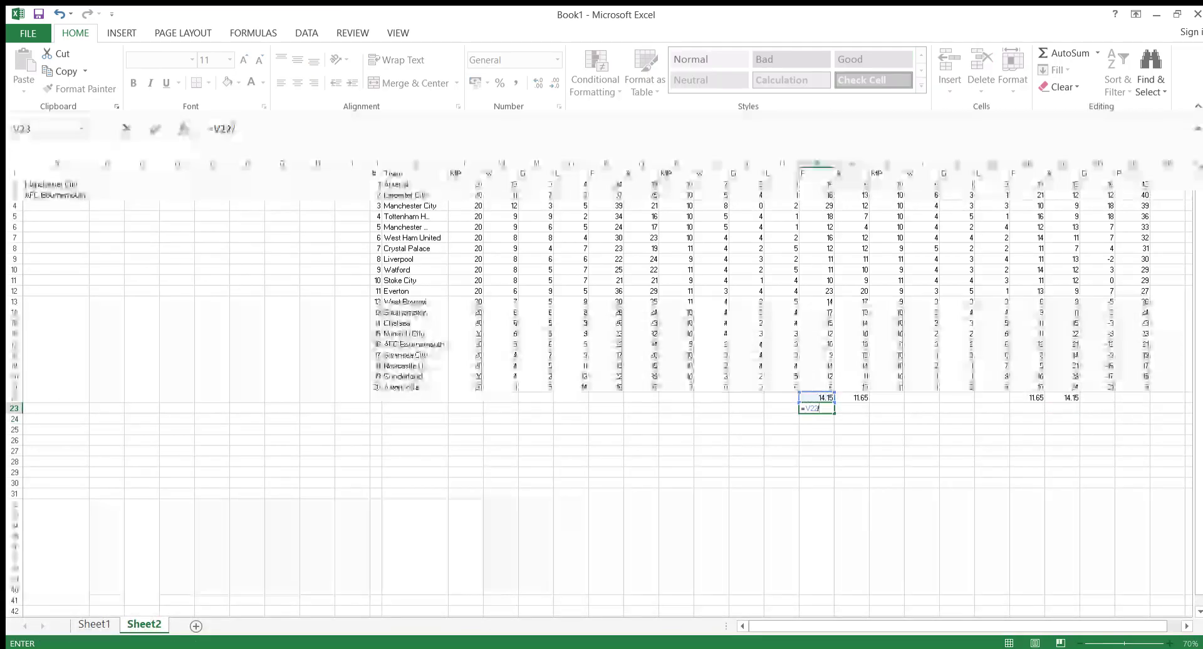
{"action": "type", "text": "/10"}
{"action": "key", "text": "Return"}
Step: Copy the goals-per-match formula from V23 to W23, AB23 and AC23
{"action": "key", "text": "Up"}
{"action": "key", "text": "ctrl+c"}
{"action": "key", "text": "Right"}
{"action": "key", "text": "ctrl+v"}
{"action": "key", "text": "Right"}
{"action": "key", "text": "Right"}
{"action": "key", "text": "Right"}
{"action": "key", "text": "Right"}
{"action": "key", "text": "Right"}
{"action": "key", "text": "Right"}
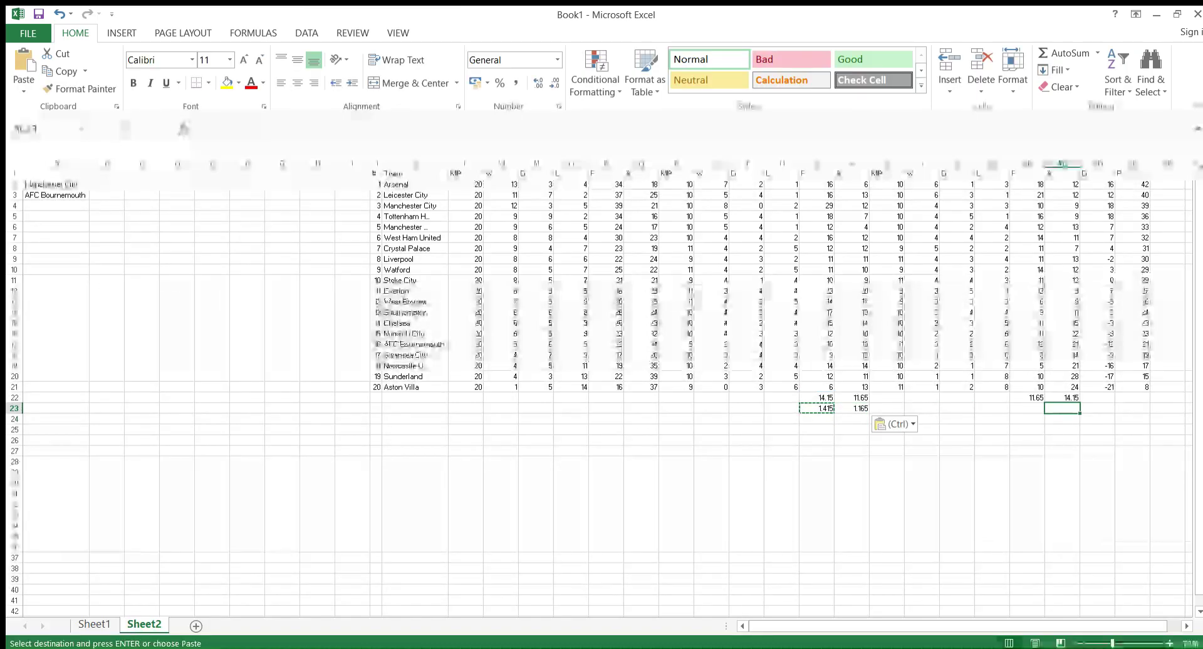
{"action": "key", "text": "Left"}
{"action": "key", "text": "ctrl+v"}
{"action": "key", "text": "ctrl+v"}
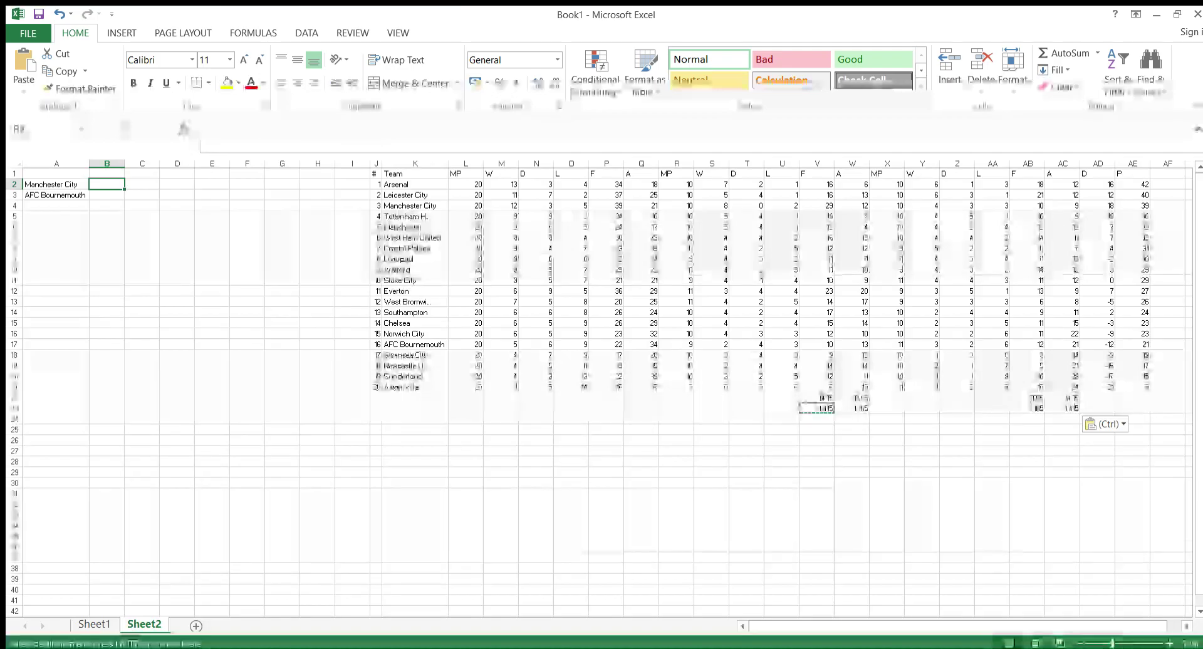
Step: Calculate Manchester City's home goals scored per home match in B2 with =V4/R4
{"action": "type", "text": "="}
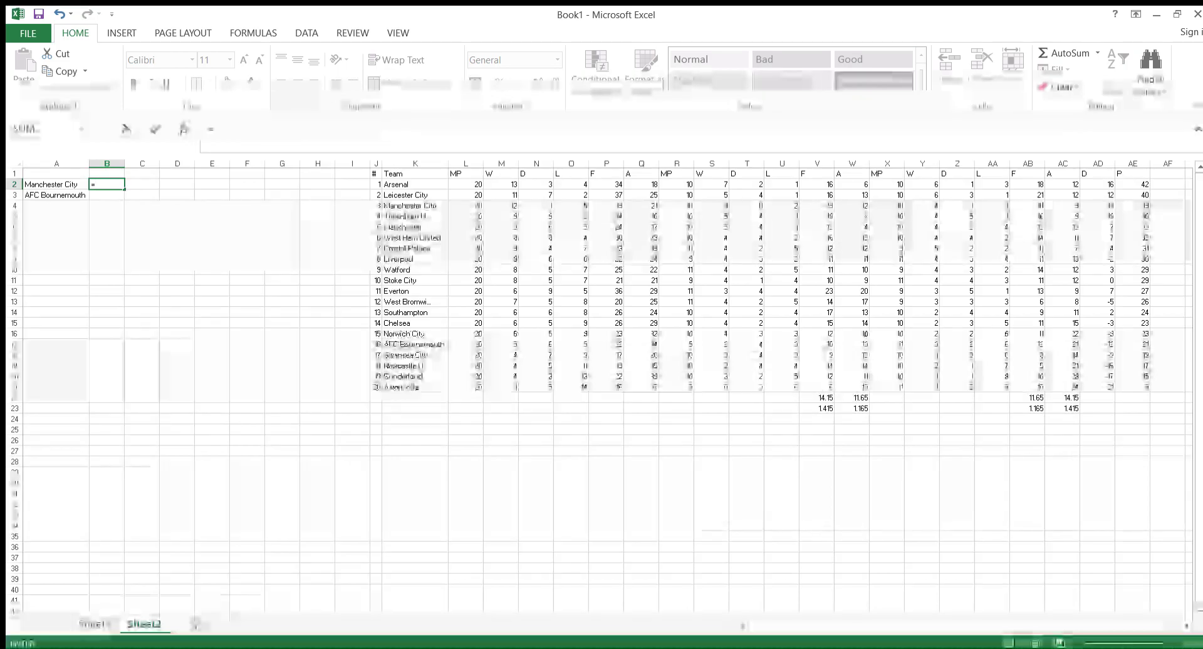
{"action": "left_click", "coordinate": [817, 205]}
{"action": "left_click", "coordinate": [233, 129]}
{"action": "type", "text": "/"}
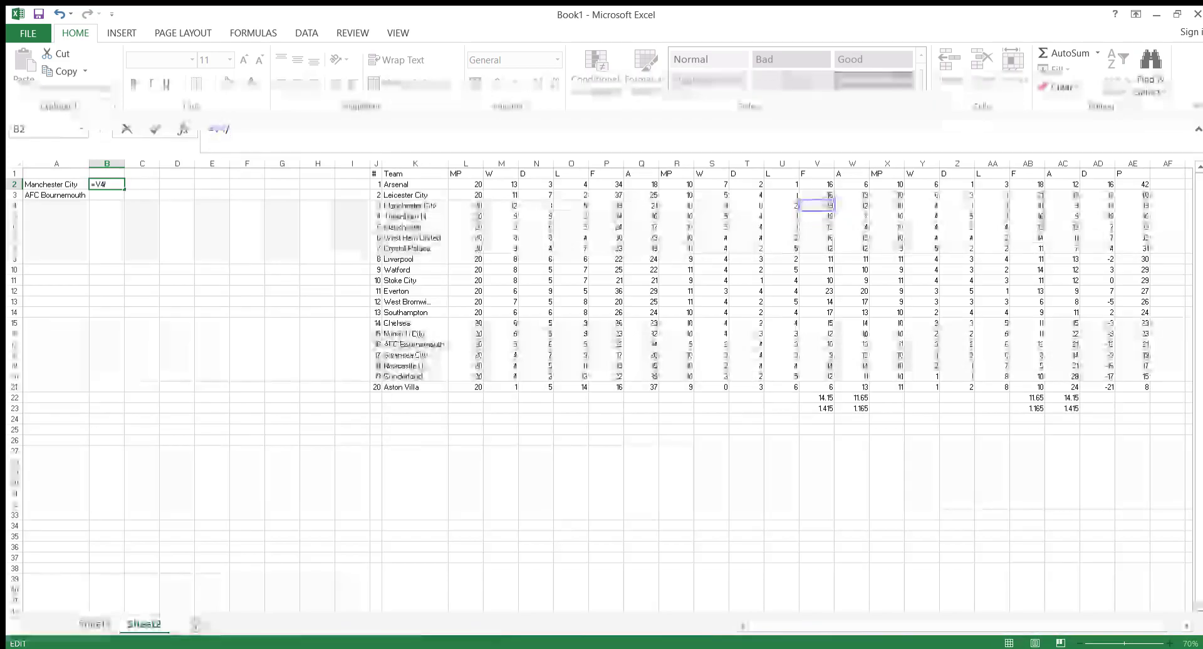
{"action": "type", "text": "10"}
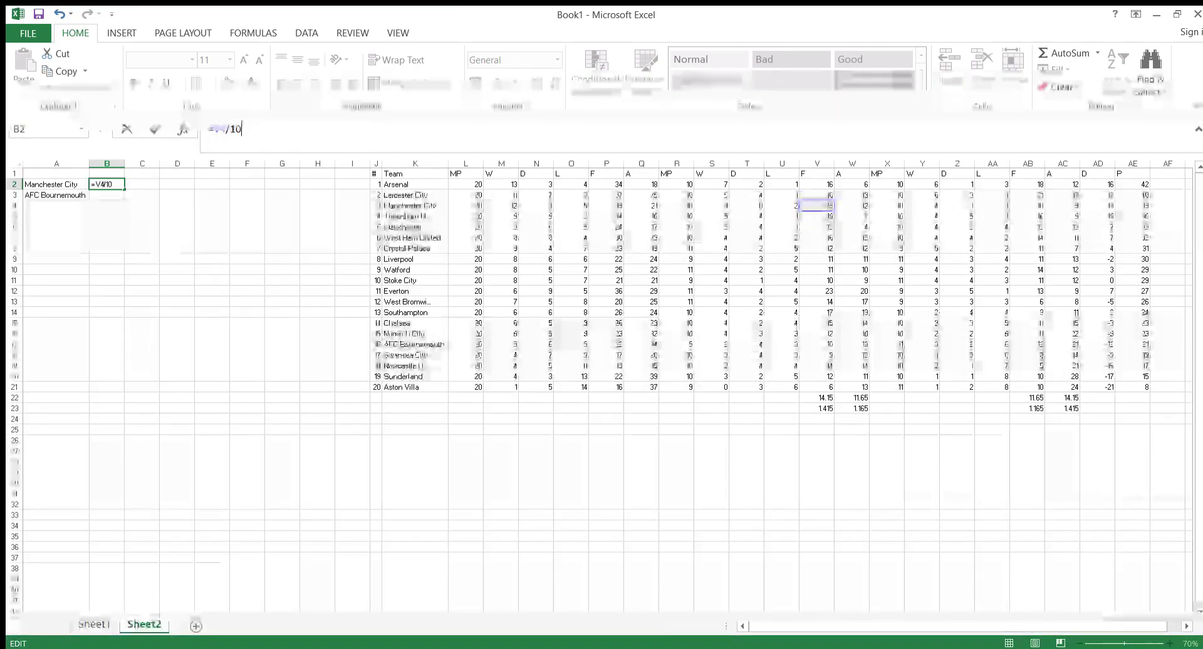
{"action": "left_click_drag", "start_coordinate": [242, 129], "coordinate": [230, 129]}
{"action": "key", "text": "BackSpace"}
{"action": "left_click", "coordinate": [677, 206]}
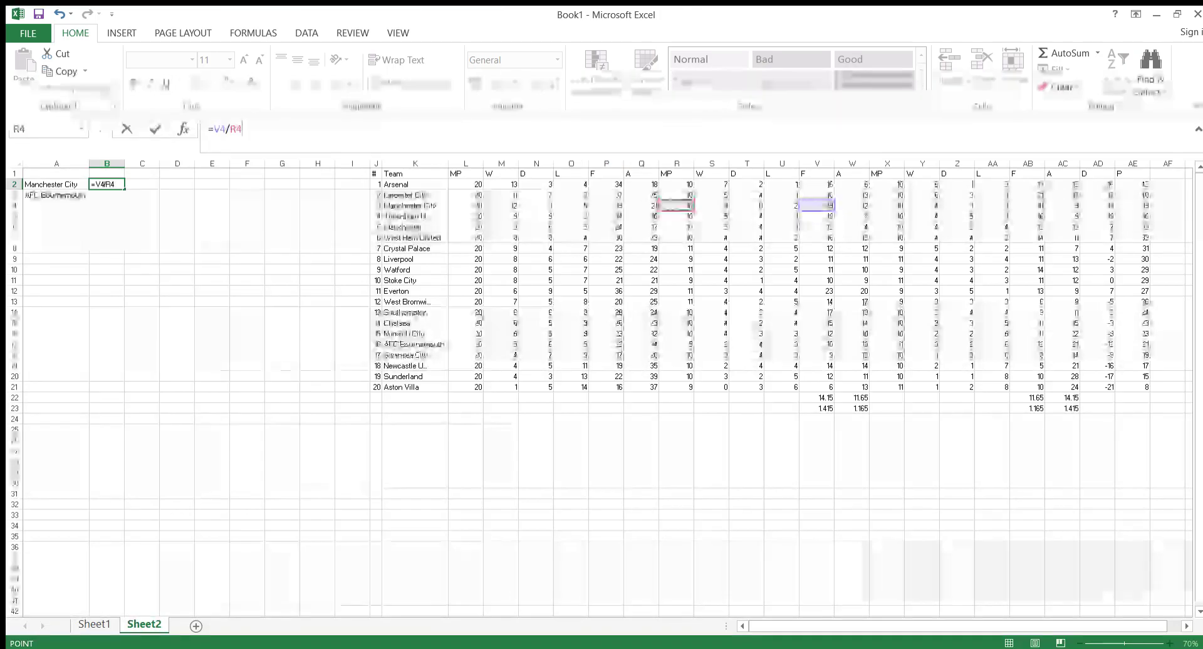
{"action": "key", "text": "Return"}
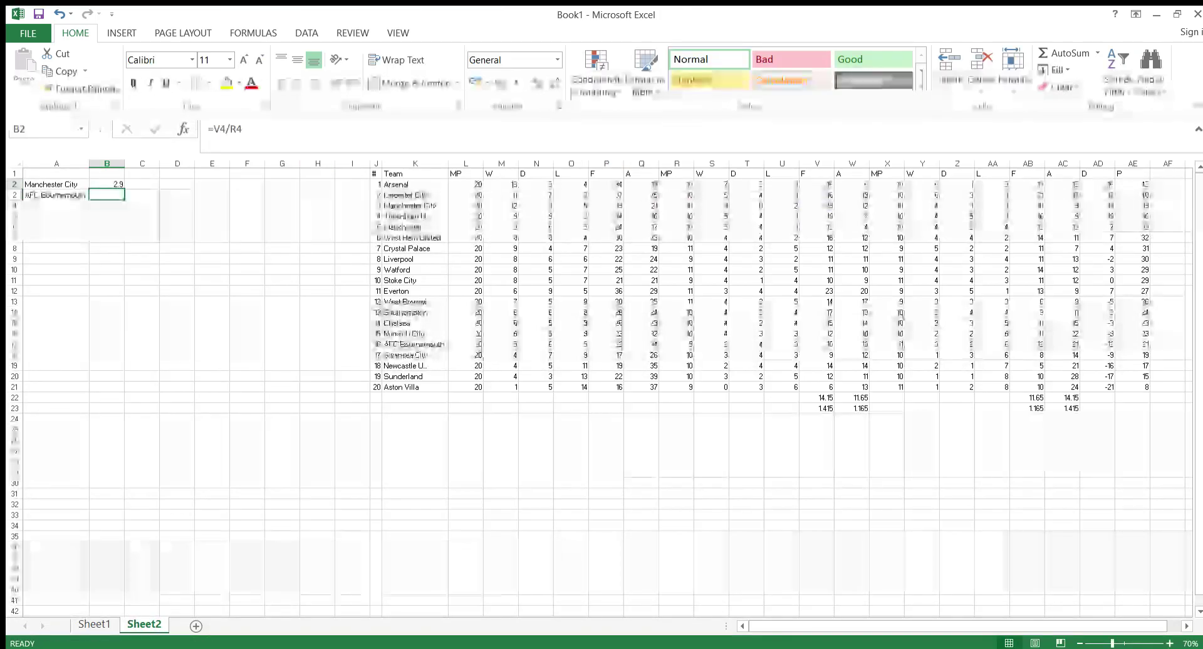
Step: Divide Manchester City's home scoring rate in B2 by the league average home goals, making the formula =(V4/R4)/V23
{"action": "left_click", "coordinate": [214, 129]}
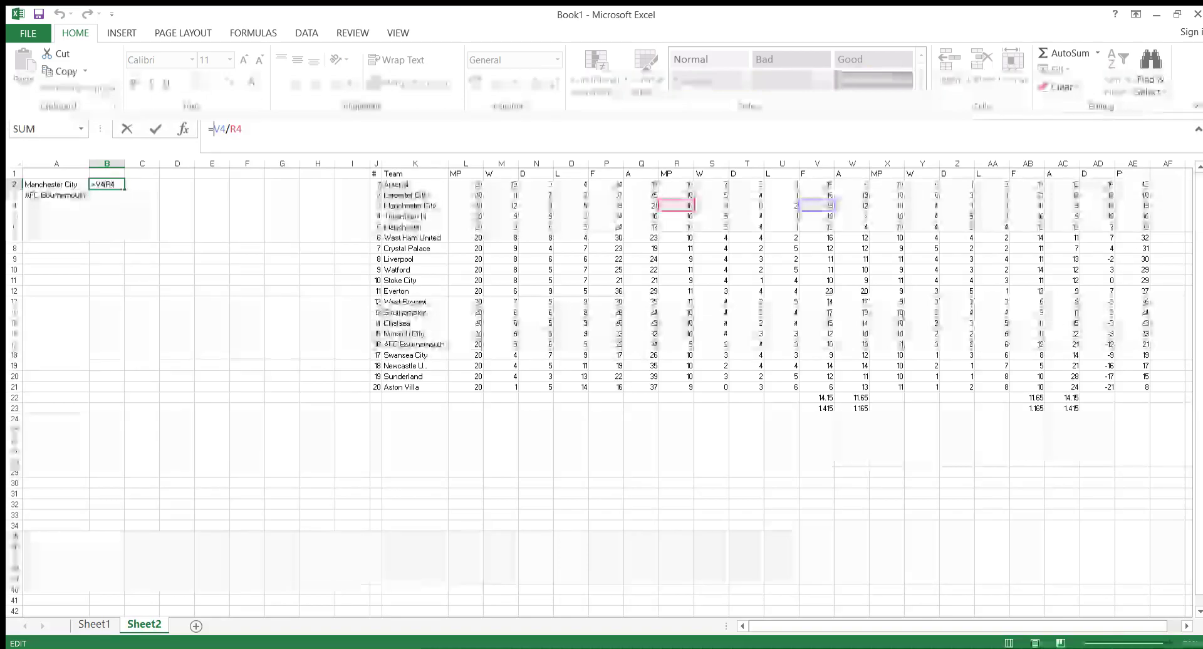
{"action": "type", "text": "("}
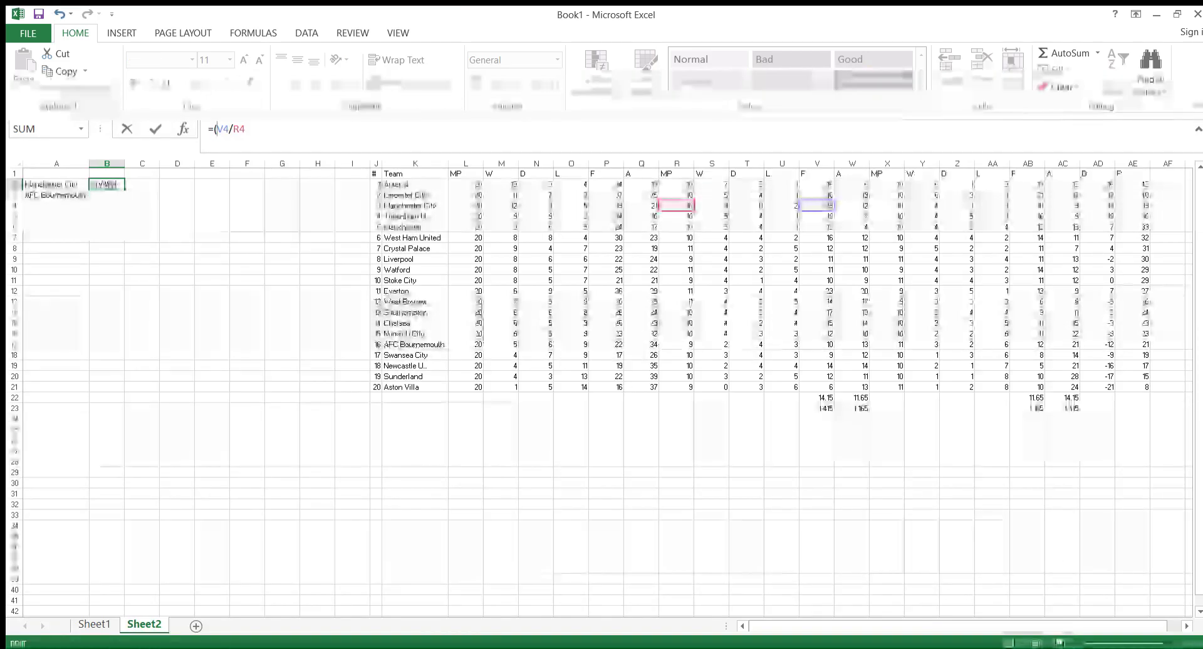
{"action": "type", "text": ")/"}
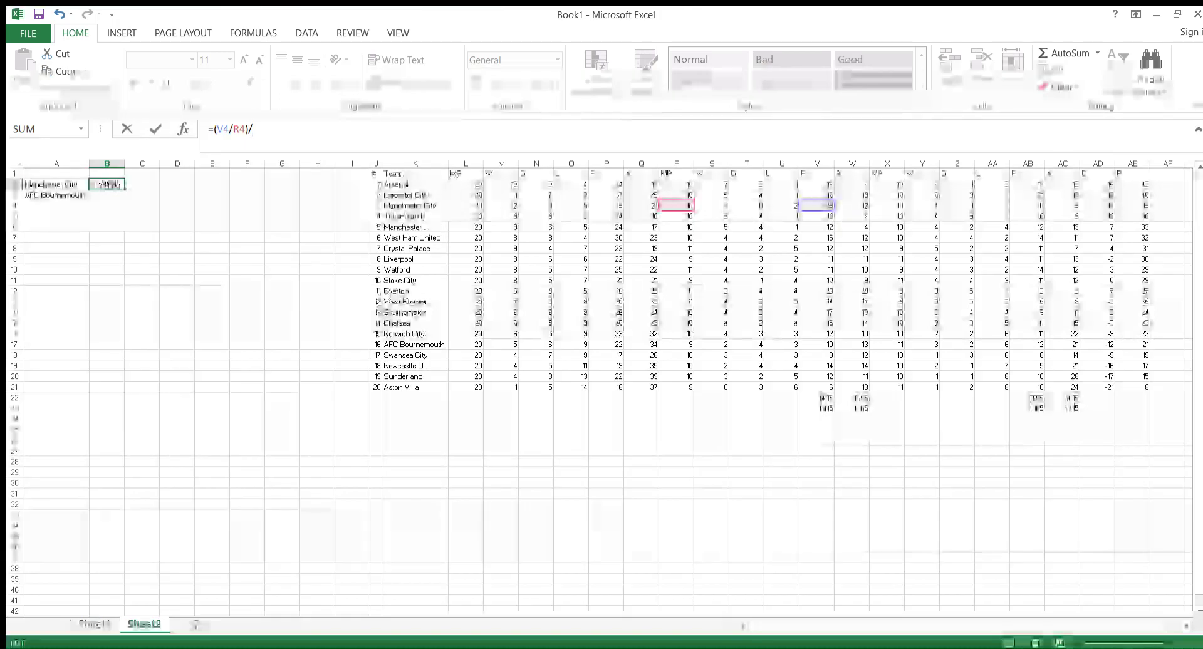
{"action": "left_click", "coordinate": [816, 407]}
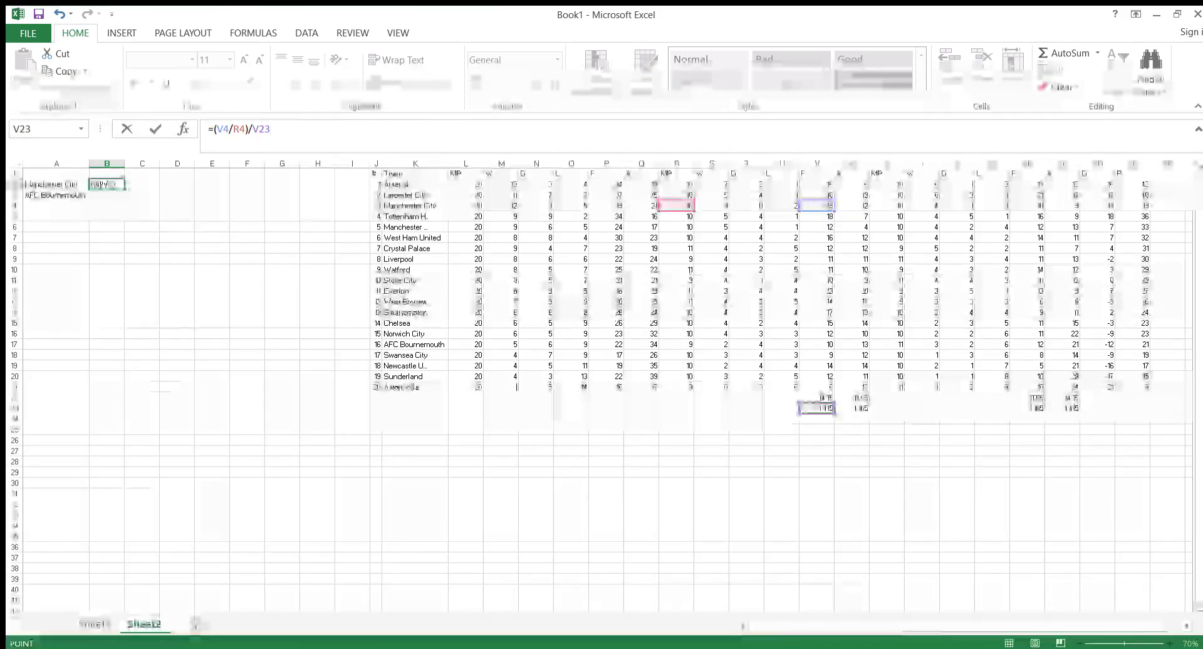
{"action": "key", "text": "ctrl+Return"}
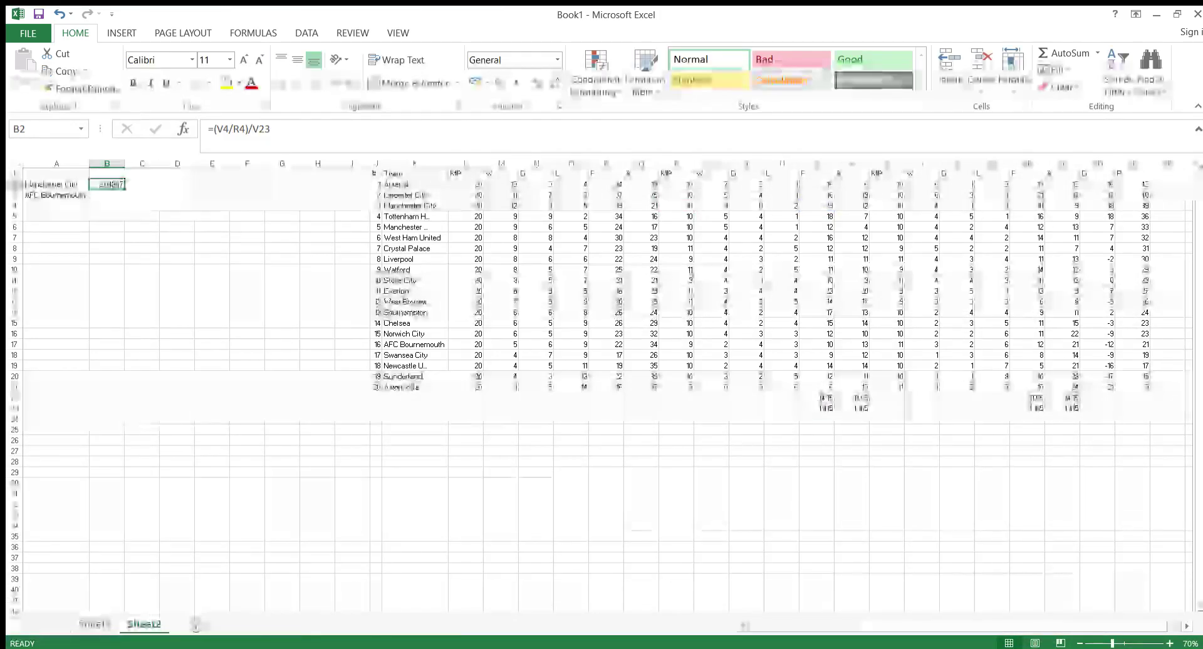
Step: Calculate AFC Bournemouth's away goals conceded per away match in C2 with =AC17/X17
{"action": "key", "text": "Right"}
{"action": "key", "text": "Left"}
{"action": "key", "text": "Right"}
{"action": "key", "text": "Left"}
{"action": "key", "text": "Right"}
{"action": "key", "text": "Right"}
{"action": "key", "text": "Left"}
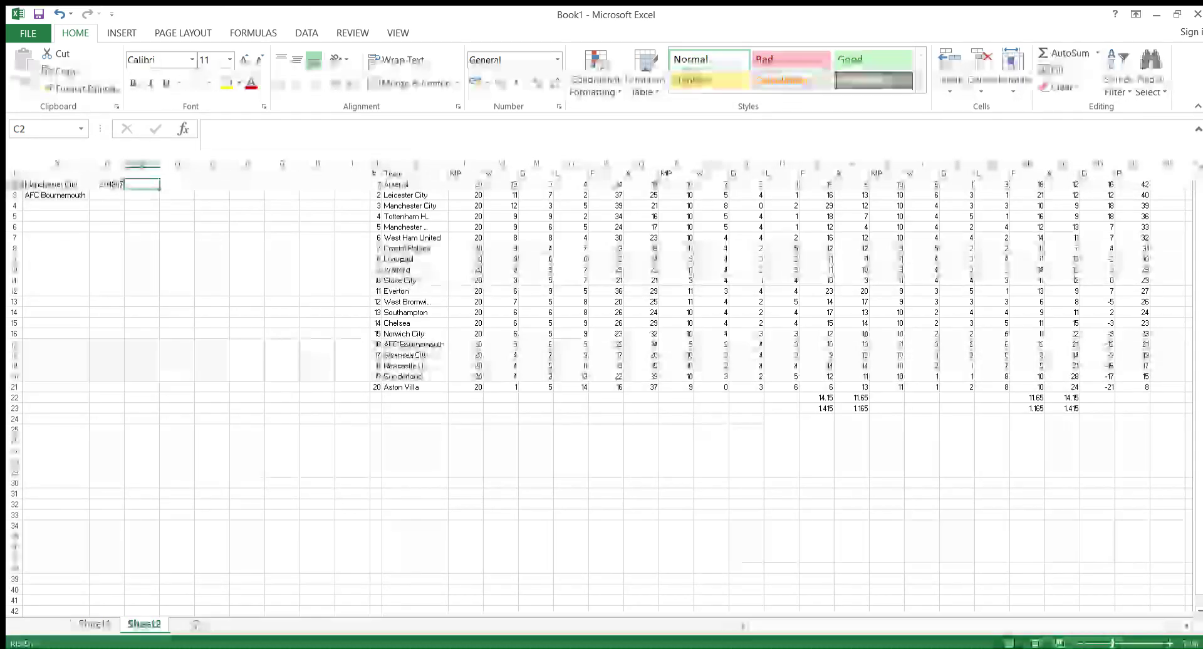
{"action": "type", "text": "="}
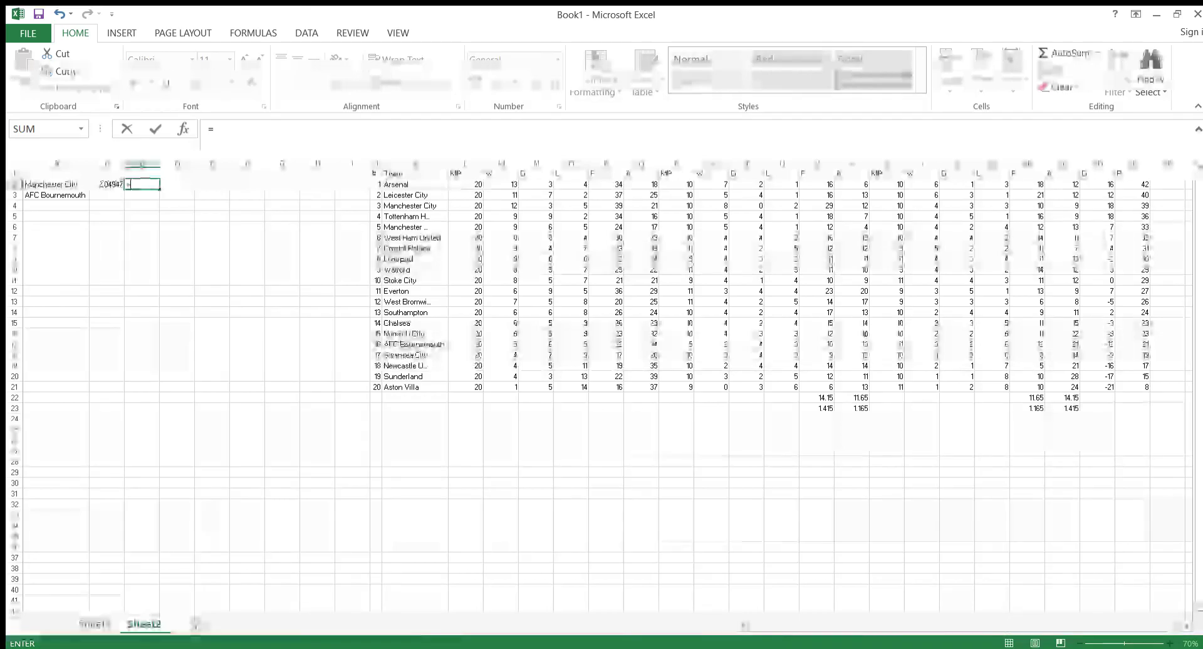
{"action": "left_click", "coordinate": [1062, 344]}
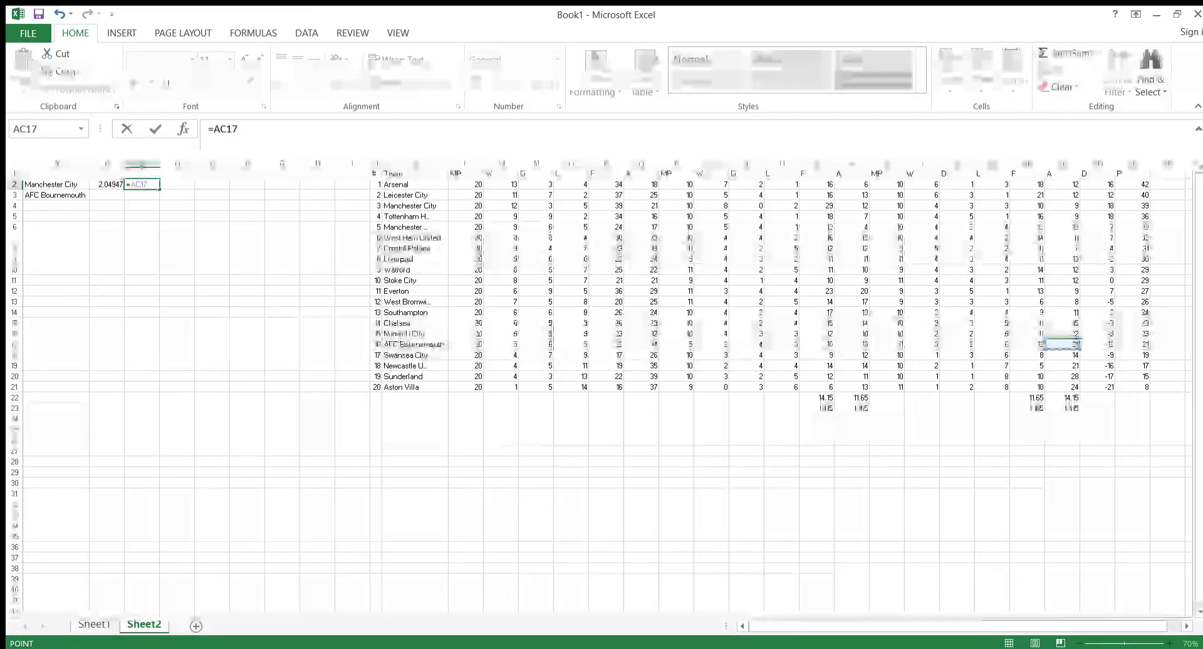
{"action": "type", "text": "/"}
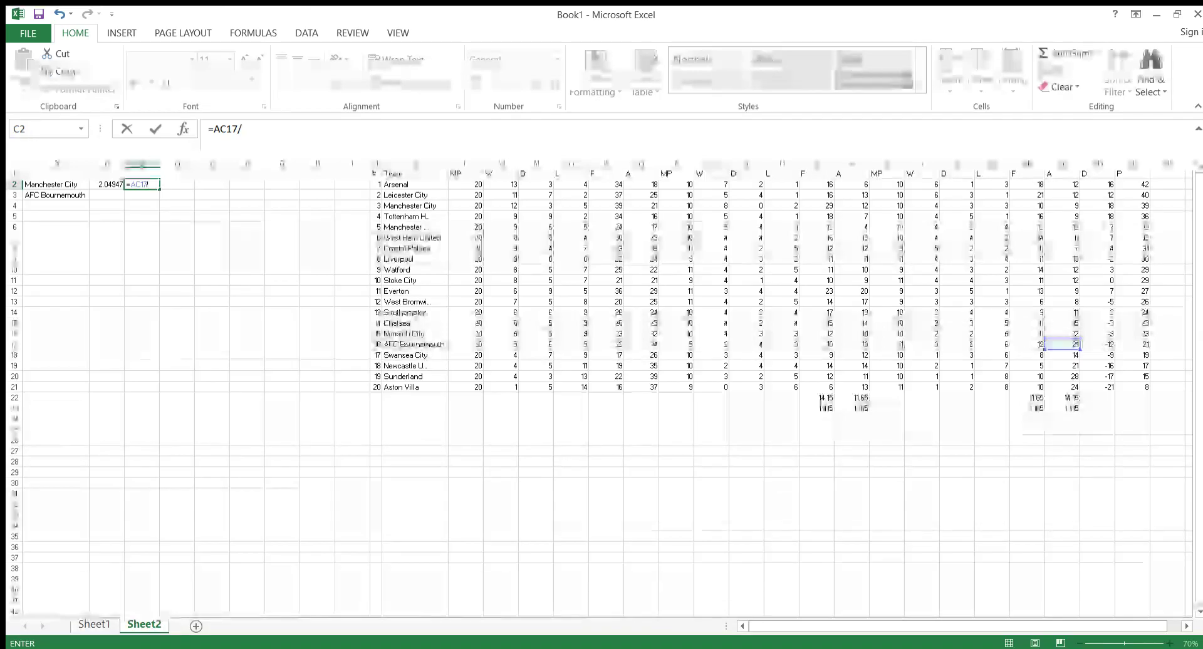
{"action": "left_click", "coordinate": [886, 344]}
{"action": "key", "text": "Return"}
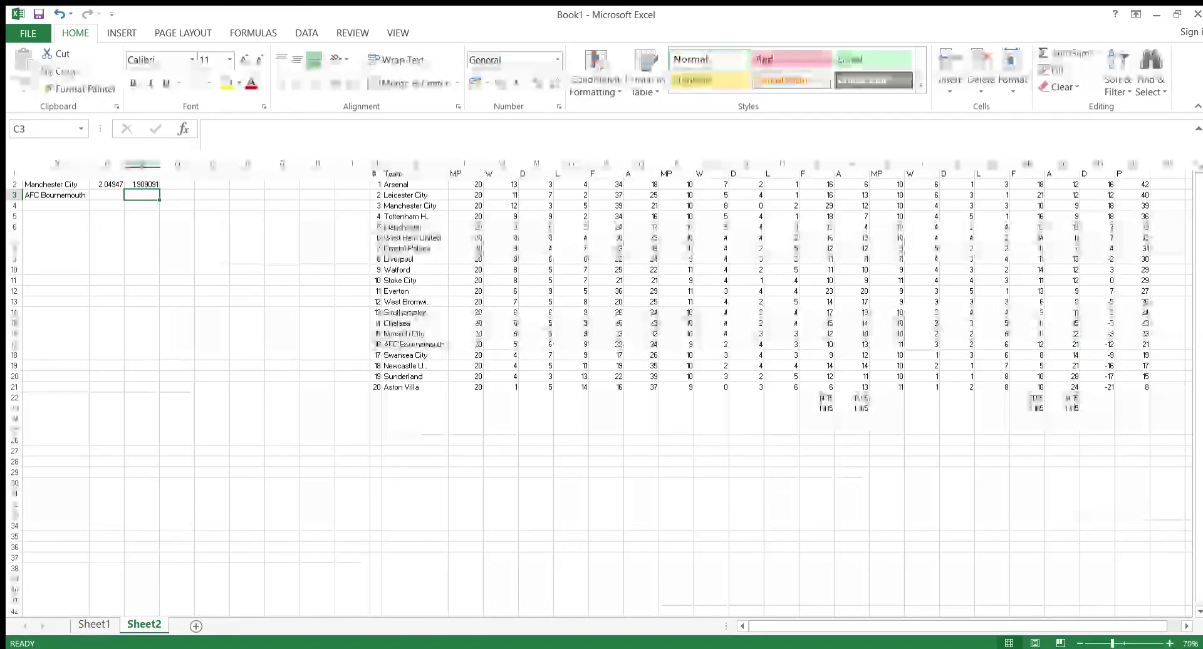
Step: Divide the conceding rate in C2 by the league average away goals conceded, making the formula =(AC17/X17)/AC23
{"action": "left_click", "coordinate": [142, 184]}
{"action": "left_click", "coordinate": [260, 129]}
{"action": "type", "text": ")"}
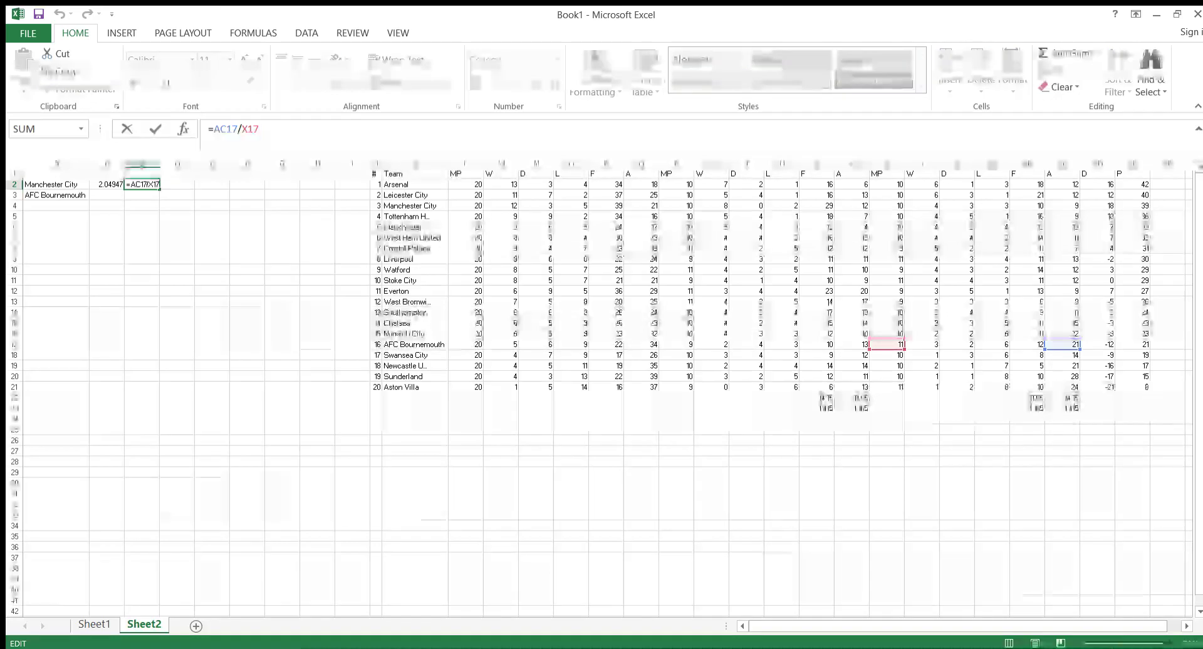
{"action": "key", "text": "Left"}
{"action": "key", "text": "Left"}
{"action": "key", "text": "Left"}
{"action": "key", "text": "Left"}
{"action": "key", "text": "Right"}
{"action": "key", "text": "Right"}
{"action": "key", "text": "Right"}
{"action": "key", "text": "Right"}
{"action": "key", "text": "Right"}
{"action": "key", "text": "Right"}
{"action": "key", "text": "Right"}
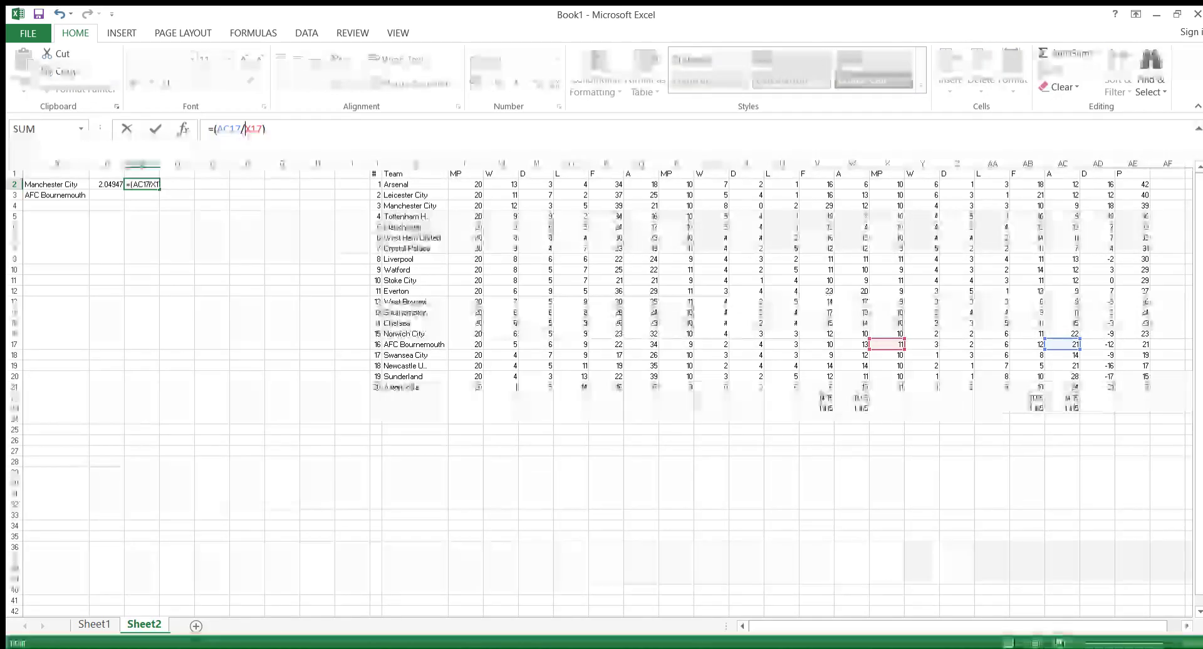
{"action": "type", "text": "/"}
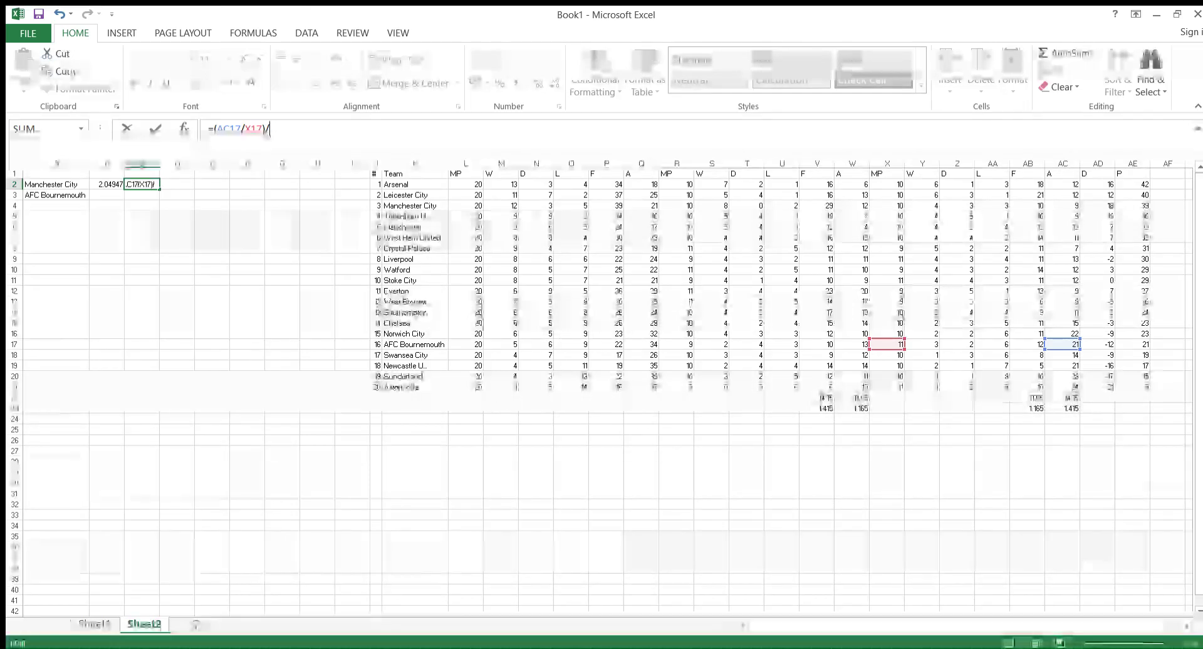
{"action": "left_click", "coordinate": [1063, 408]}
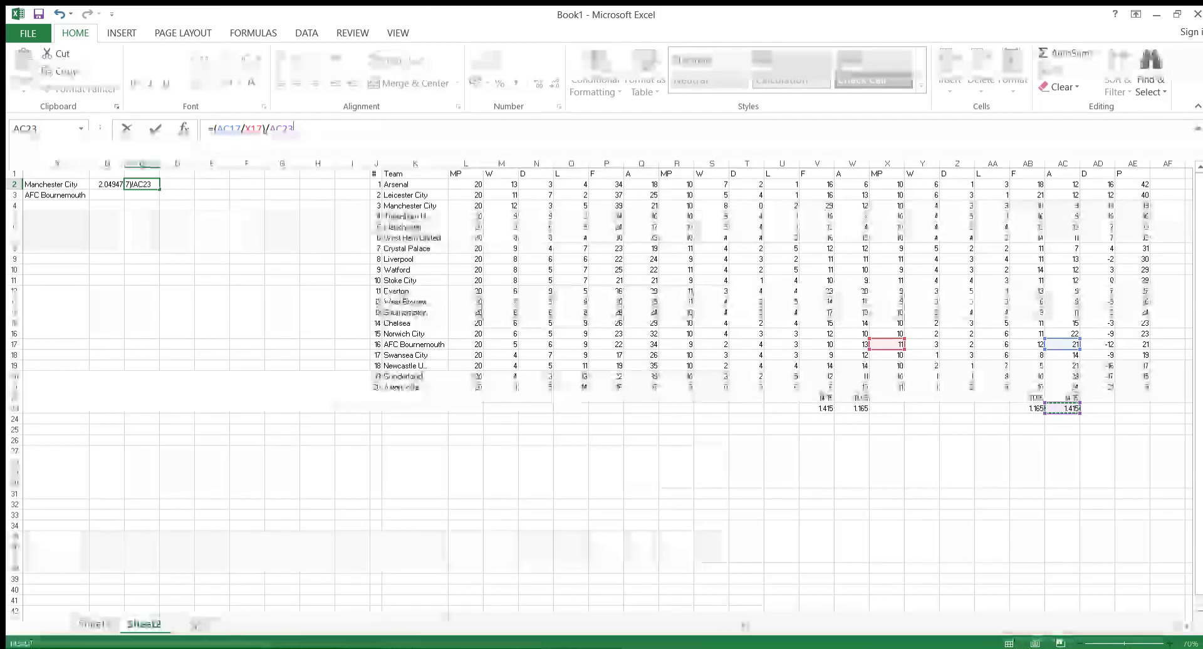
{"action": "key", "text": "Return"}
Step: Examine Manchester City's attack strength in B2 against AFC Bournemouth's away defence strength in C2
{"action": "key", "text": "Up"}
{"action": "key", "text": "Left"}
{"action": "key", "text": "Right"}
{"action": "key", "text": "Left"}
{"action": "key", "text": "Right"}
{"action": "key", "text": "Left"}
{"action": "key", "text": "Right"}
{"action": "key", "text": "Left"}
{"action": "key", "text": "Right"}
{"action": "key", "text": "Left"}
{"action": "key", "text": "Right"}
{"action": "key", "text": "Right"}
{"action": "key", "text": "Left"}
Step: Reference the league average home goals in D2 with =V23 and the average away goals in D3 with =AB23
{"action": "key", "text": "Right"}
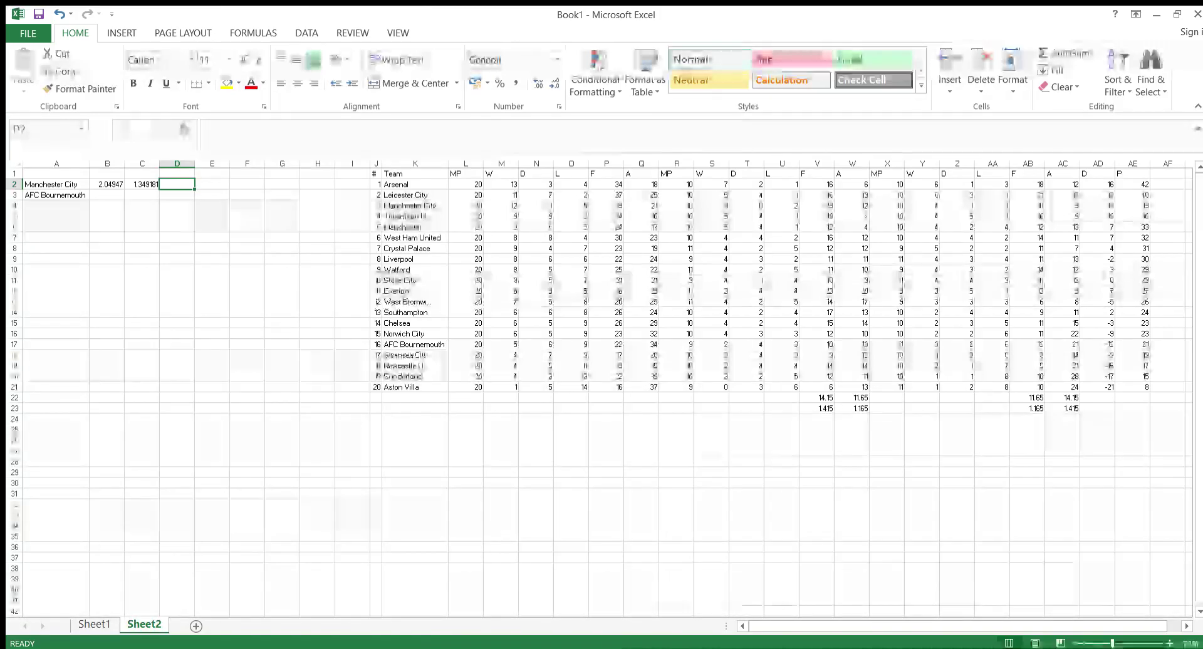
{"action": "type", "text": "="}
{"action": "left_click", "coordinate": [821, 408]}
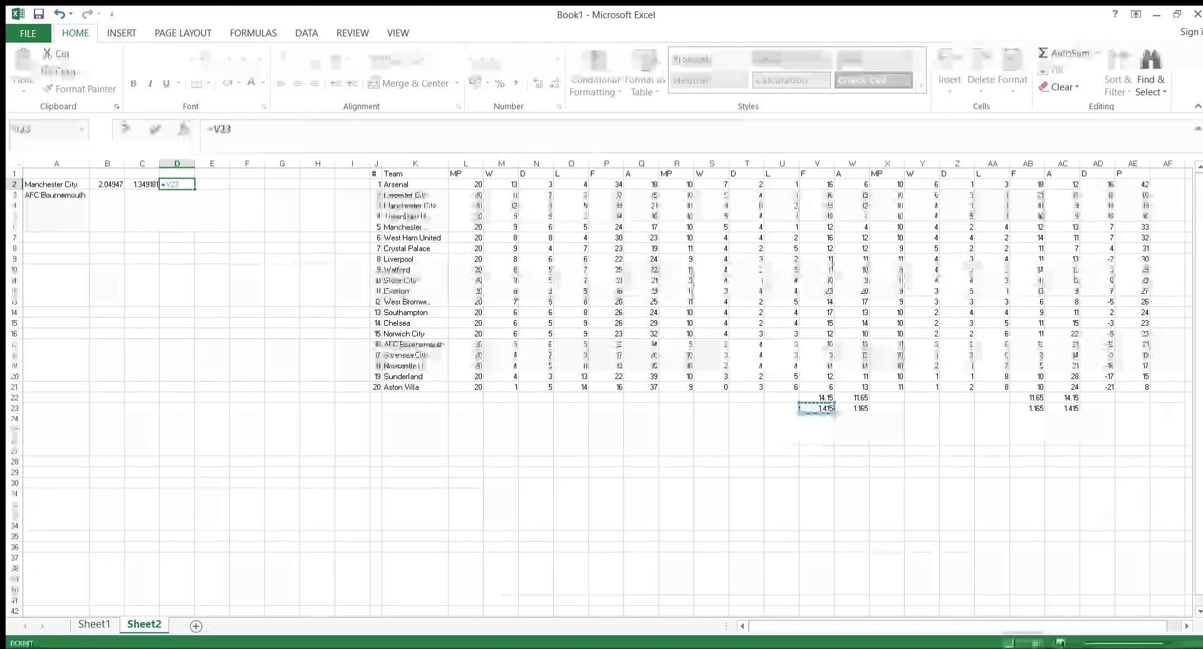
{"action": "key", "text": "Return"}
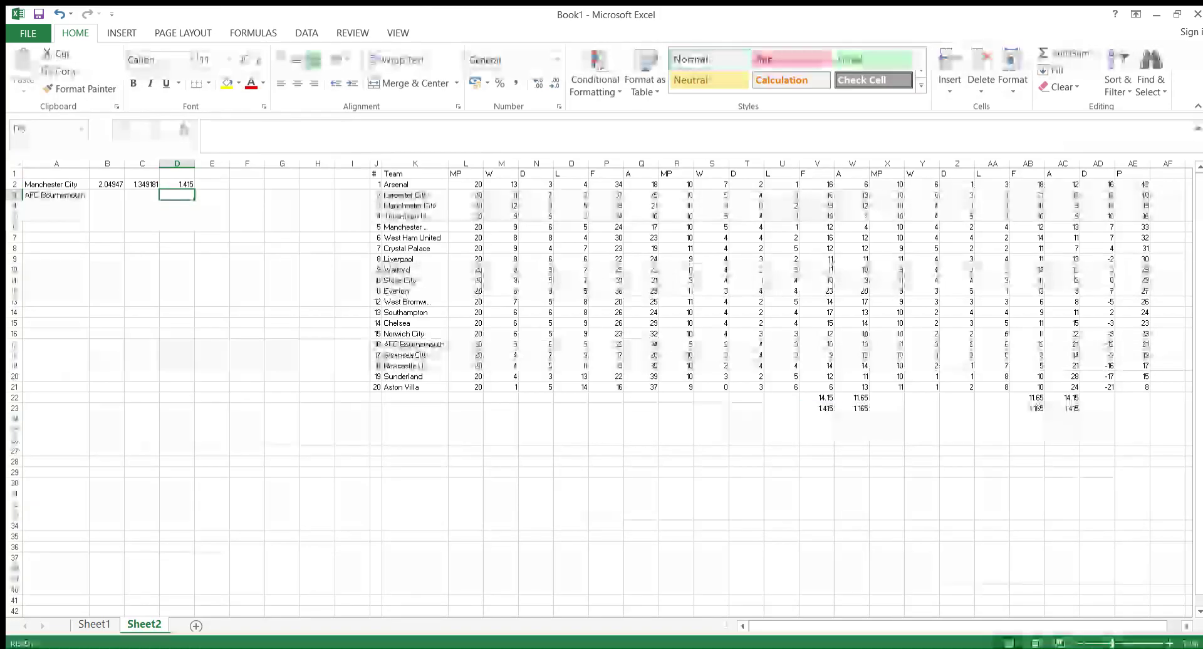
{"action": "type", "text": "="}
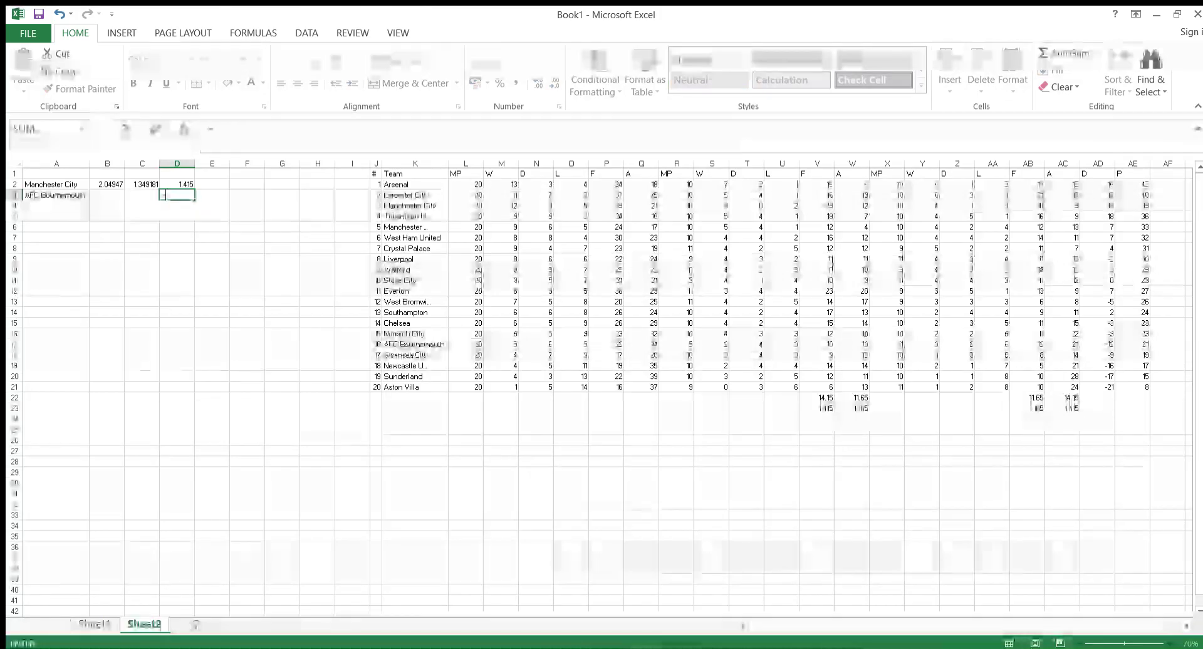
{"action": "left_click", "coordinate": [1028, 408]}
{"action": "key", "text": "Return"}
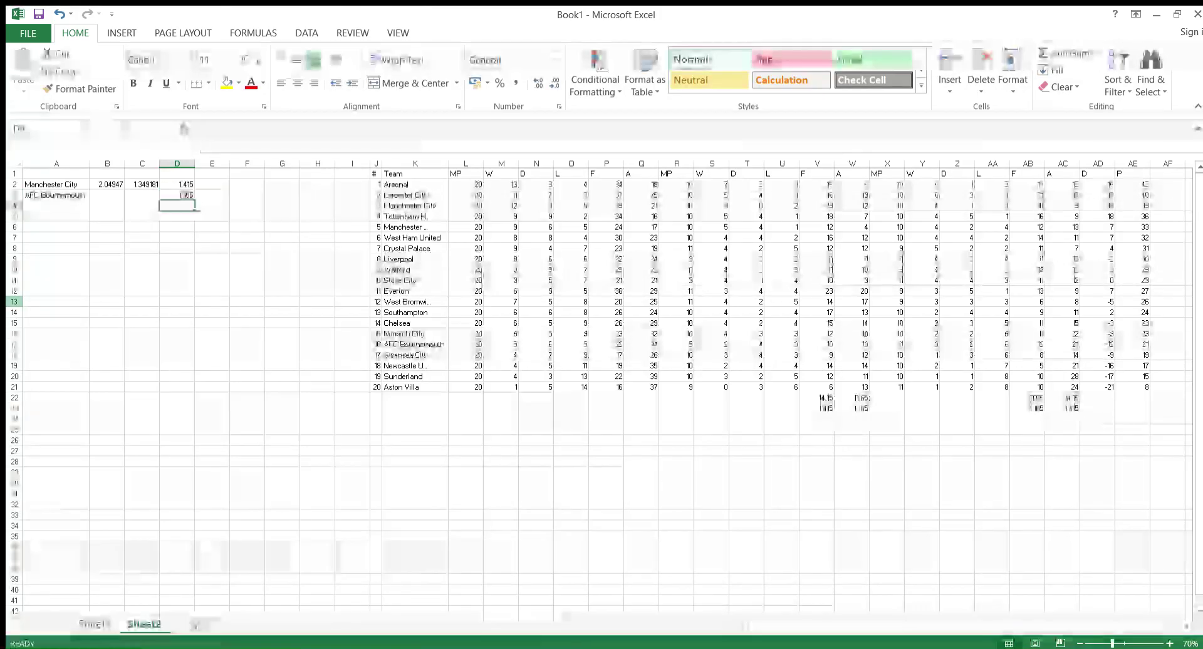
Step: Calculate AFC Bournemouth's away goals scored per away match in B3 with =AB17/X17
{"action": "left_click", "coordinate": [142, 195]}
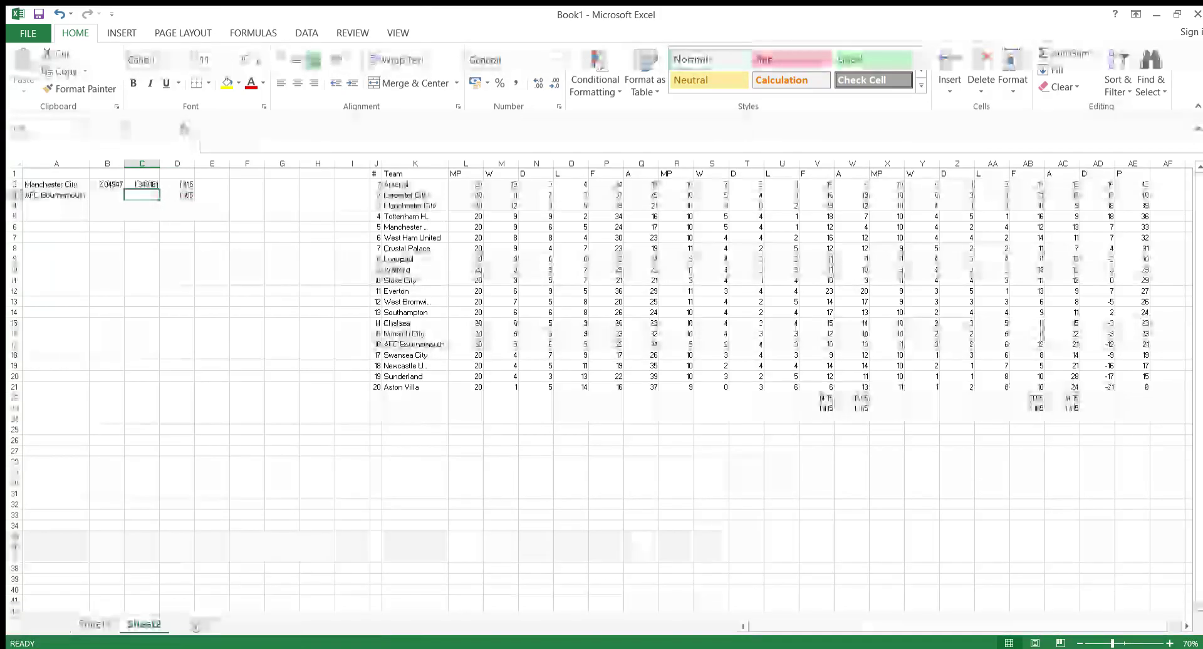
{"action": "left_click", "coordinate": [106, 195]}
{"action": "type", "text": "="}
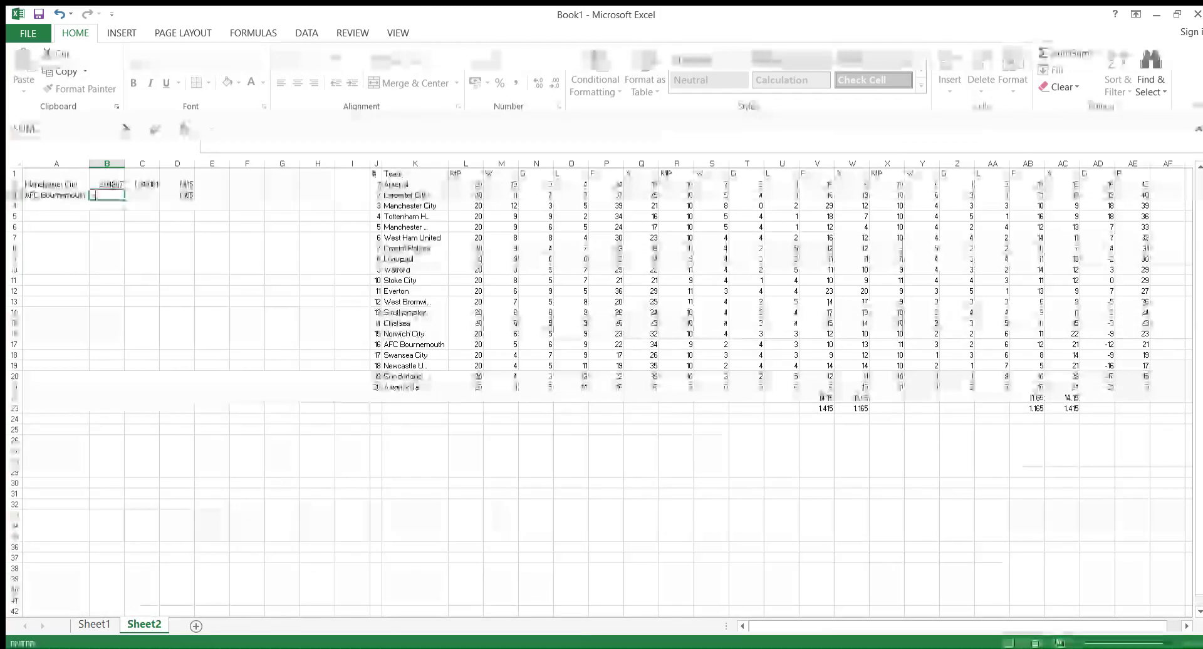
{"action": "left_click", "coordinate": [1028, 356]}
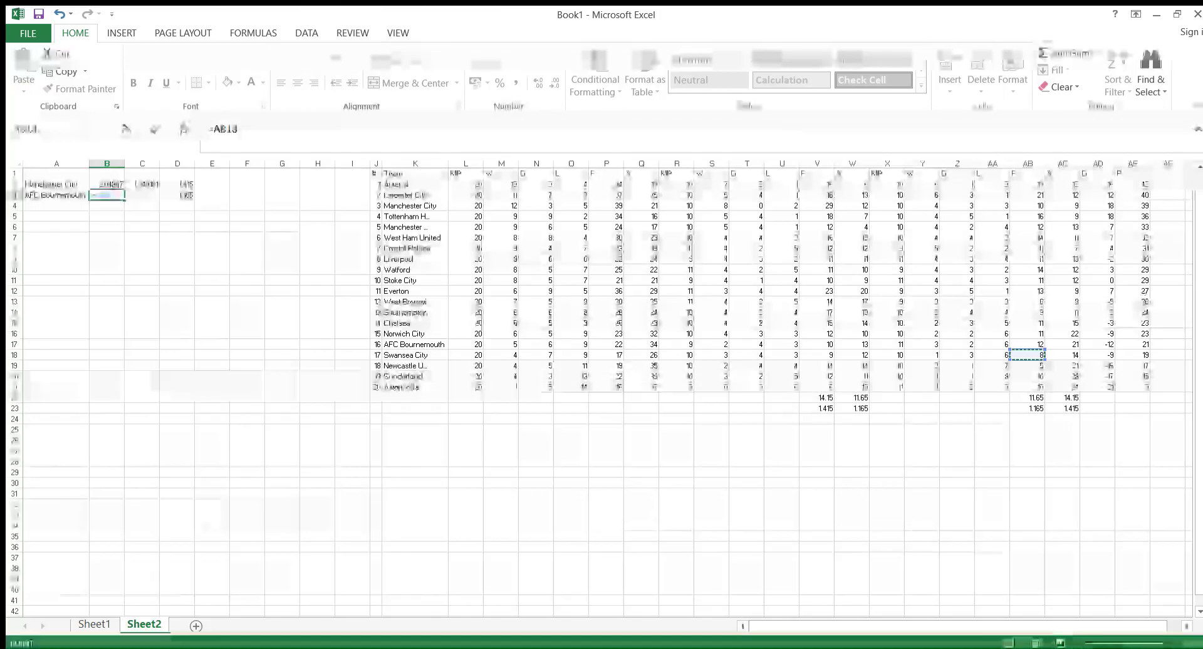
{"action": "left_click", "coordinate": [1027, 344]}
{"action": "type", "text": "/"}
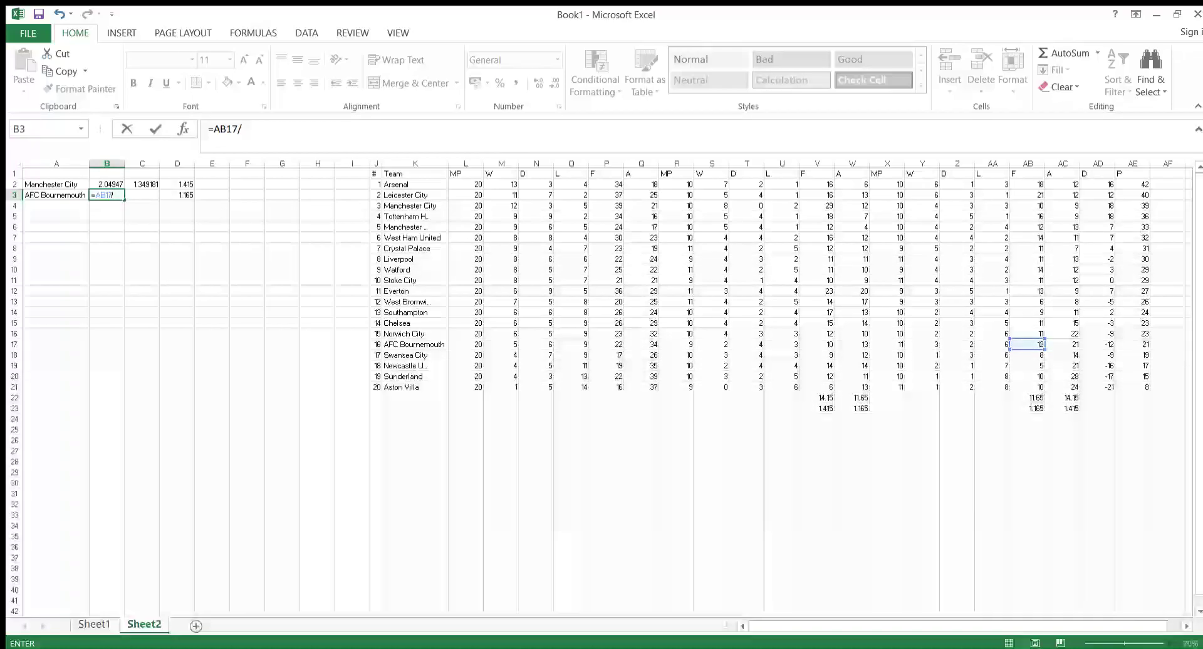
{"action": "left_click", "coordinate": [896, 344]}
{"action": "key", "text": "Return"}
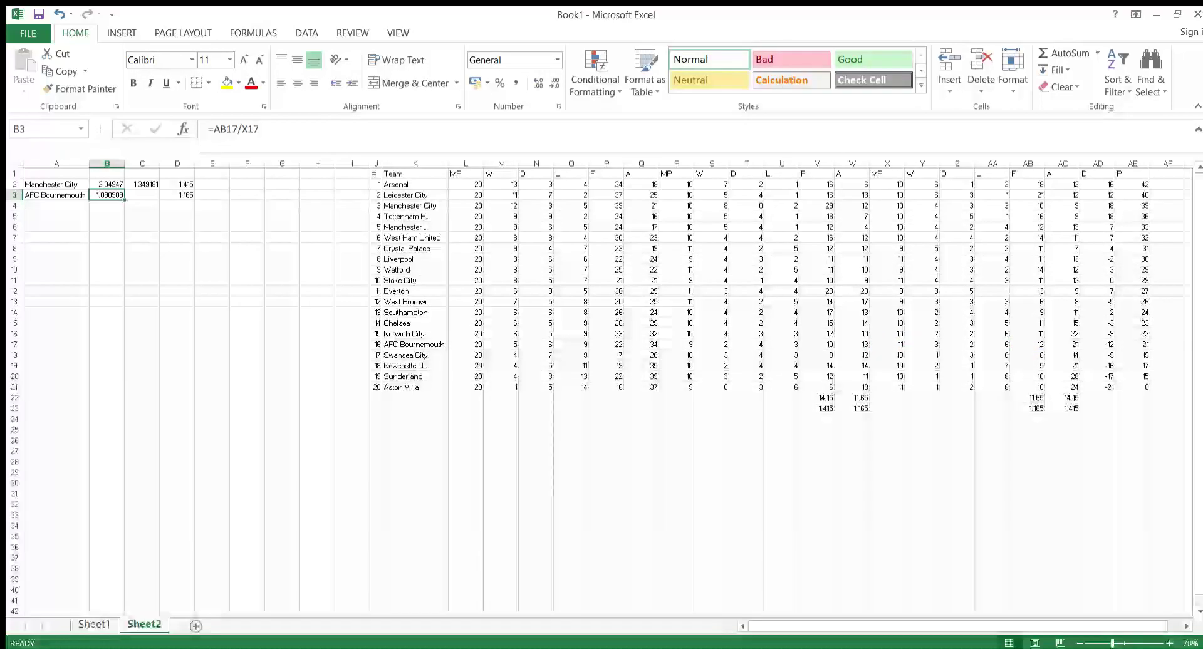
Step: Divide the scoring rate in B3 by the league average away goals, making the formula =(AB17/X17)/AB23
{"action": "key", "text": "F2"}
{"action": "type", "text": ")/"}
{"action": "left_click", "coordinate": [1028, 409]}
{"action": "key", "text": "Return"}
{"action": "key", "text": "Return"}
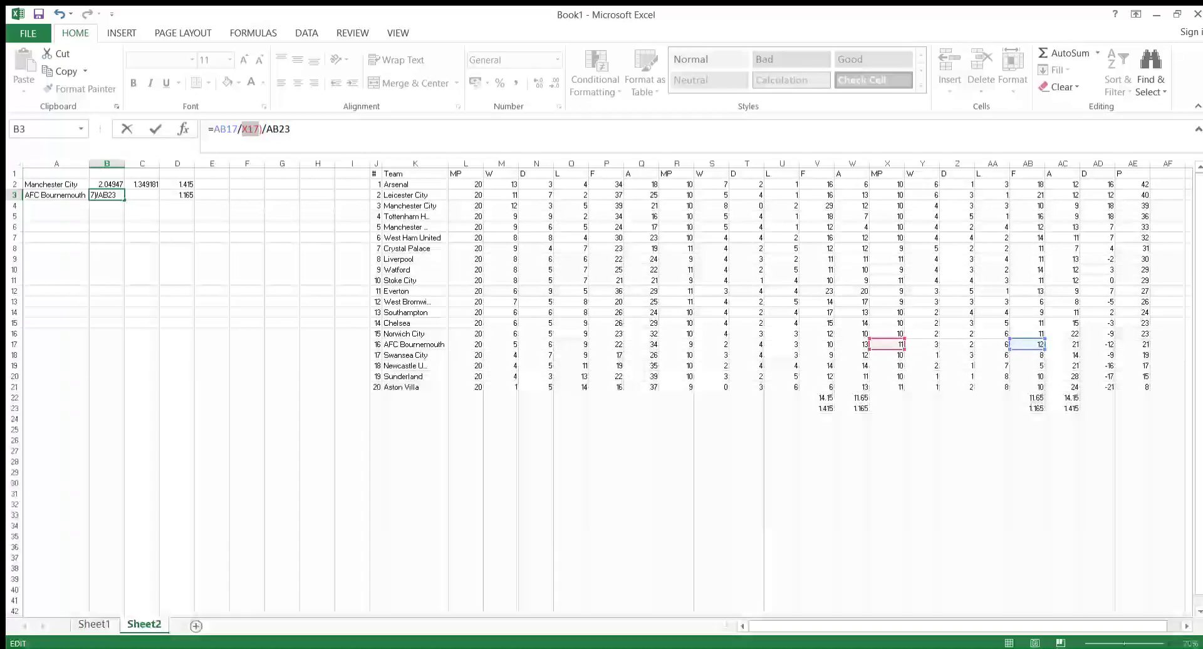
{"action": "left_click", "coordinate": [254, 129]}
{"action": "left_click", "coordinate": [212, 129]}
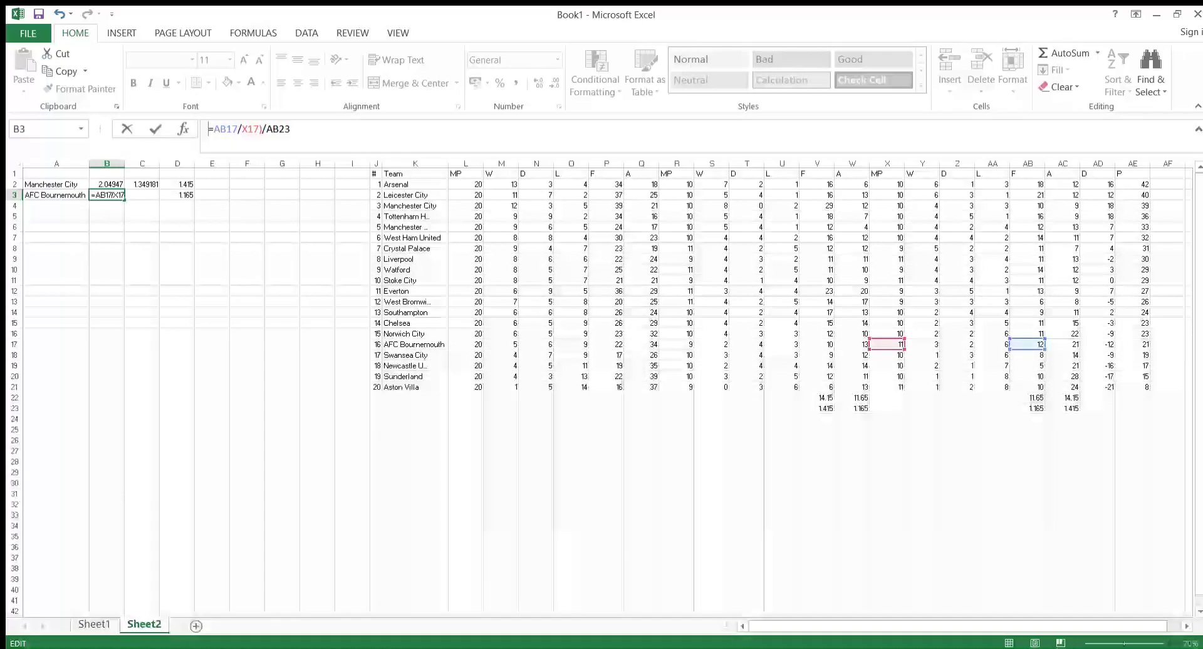
{"action": "type", "text": "("}
{"action": "key", "text": "Return"}
Step: Calculate Manchester City's home defence strength in C3 with =(W4/R4)/W23
{"action": "key", "text": "Up"}
{"action": "key", "text": "Right"}
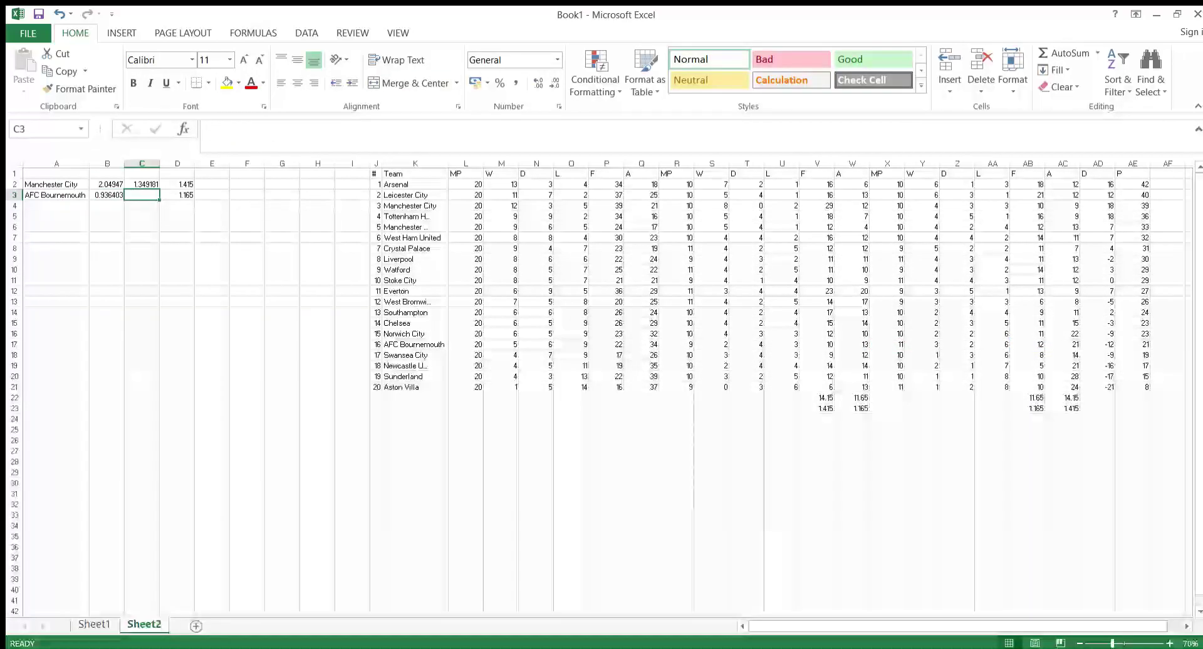
{"action": "type", "text": "="}
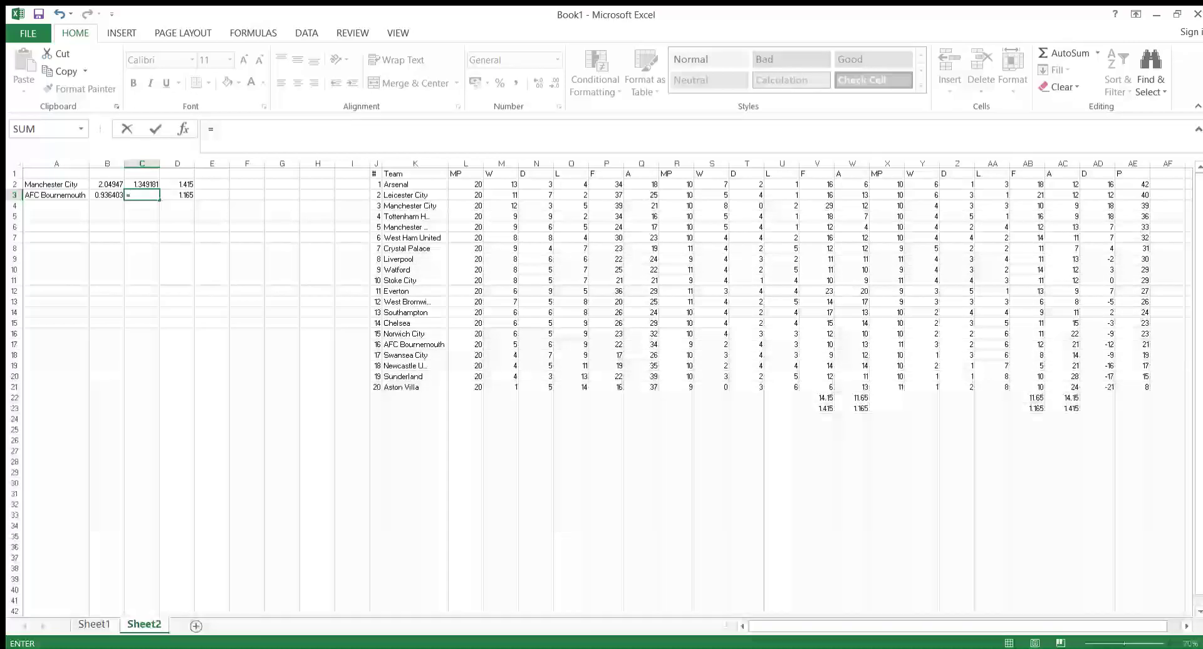
{"action": "left_click", "coordinate": [852, 216]}
{"action": "left_click", "coordinate": [852, 206]}
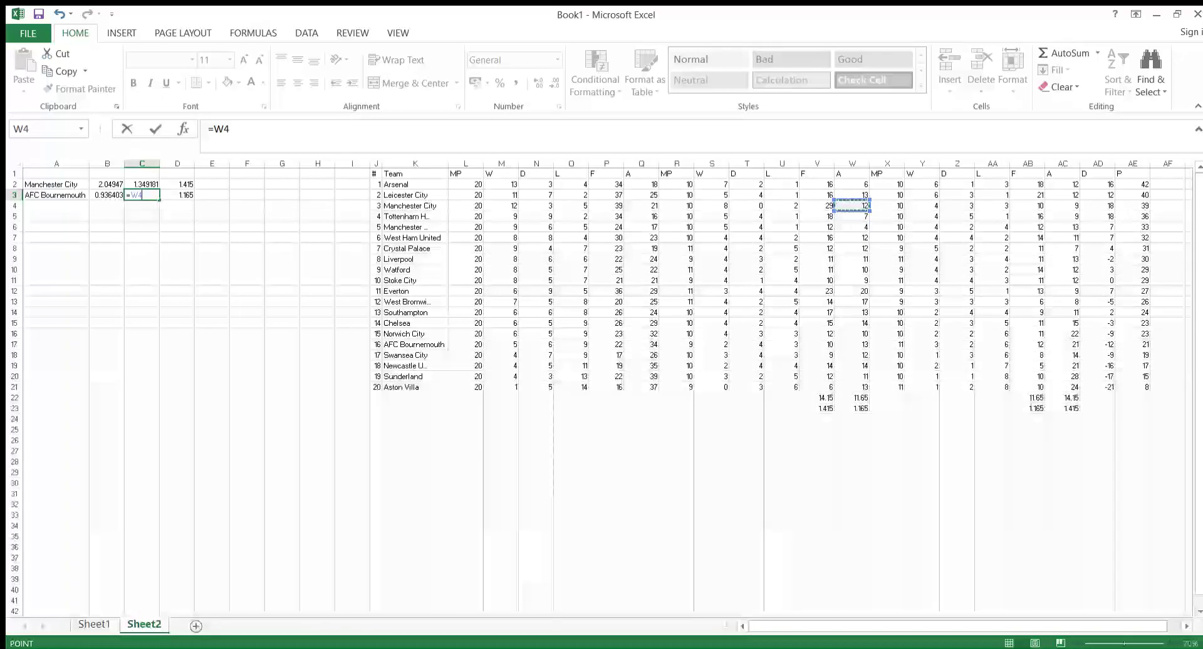
{"action": "type", "text": "/"}
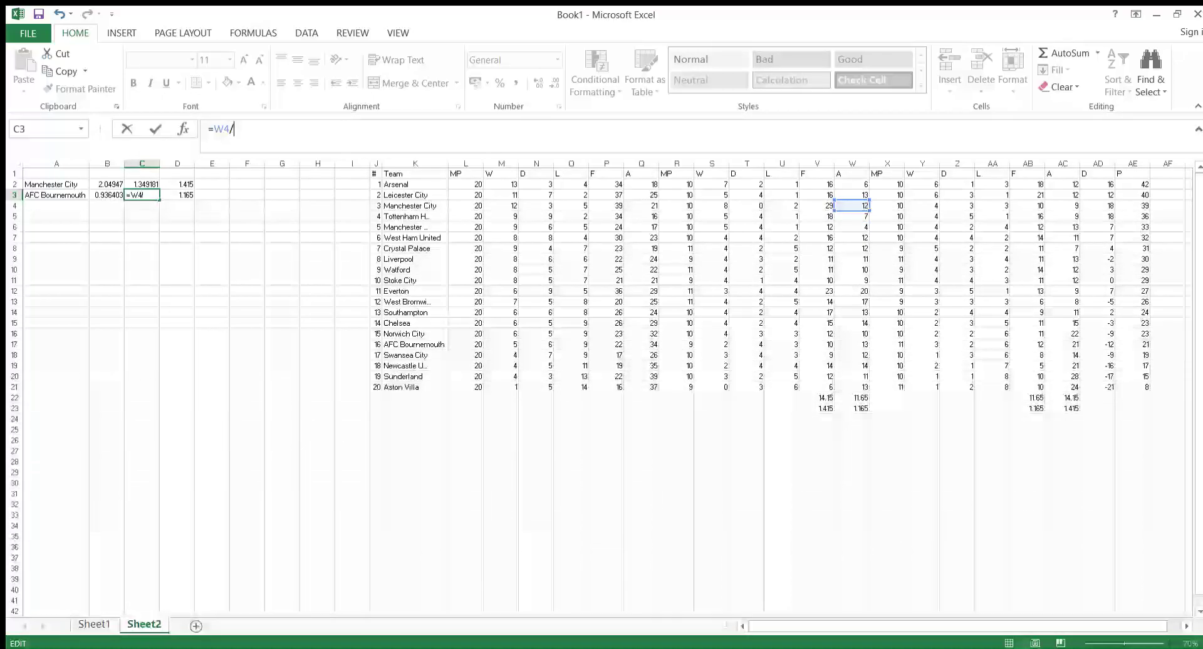
{"action": "left_click", "coordinate": [677, 205]}
{"action": "type", "text": ")/"}
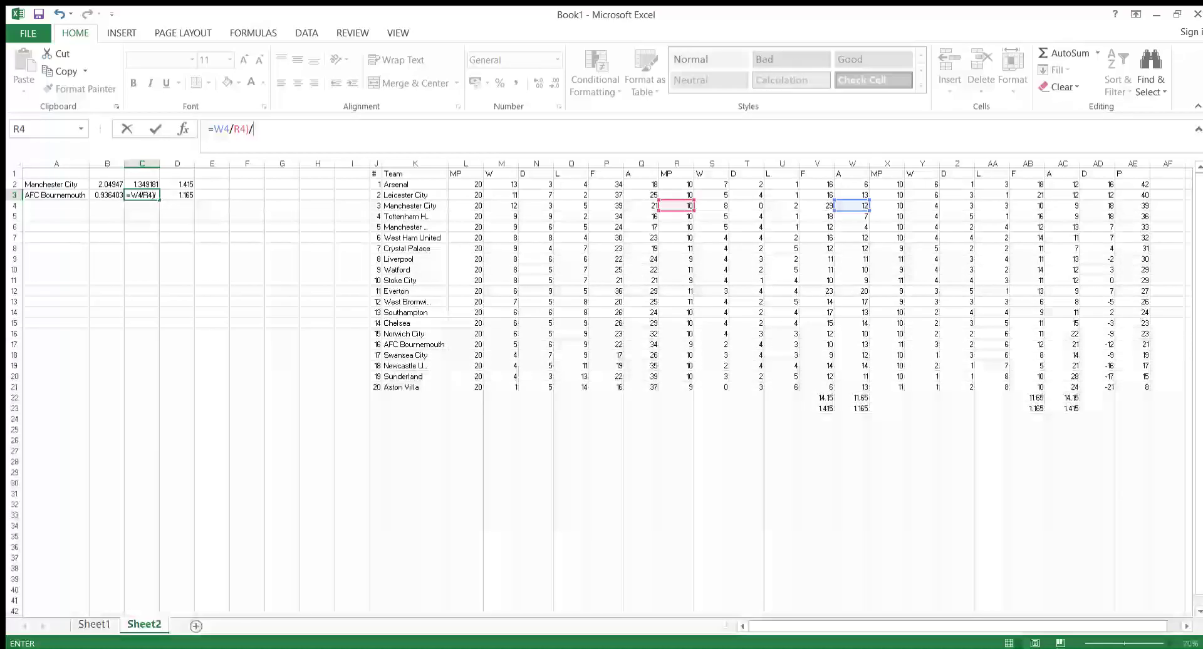
{"action": "left_click", "coordinate": [852, 408]}
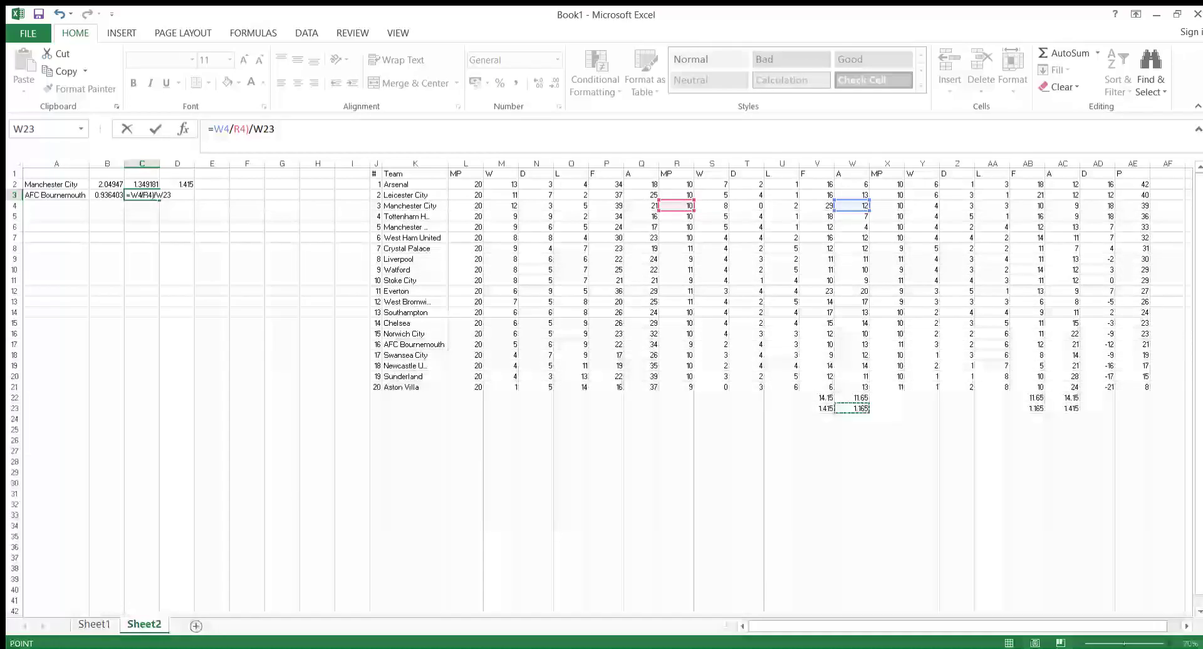
{"action": "key", "text": "Return"}
{"action": "key", "text": "Return"}
{"action": "left_click", "coordinate": [214, 129]}
{"action": "type", "text": "("}
{"action": "key", "text": "Return"}
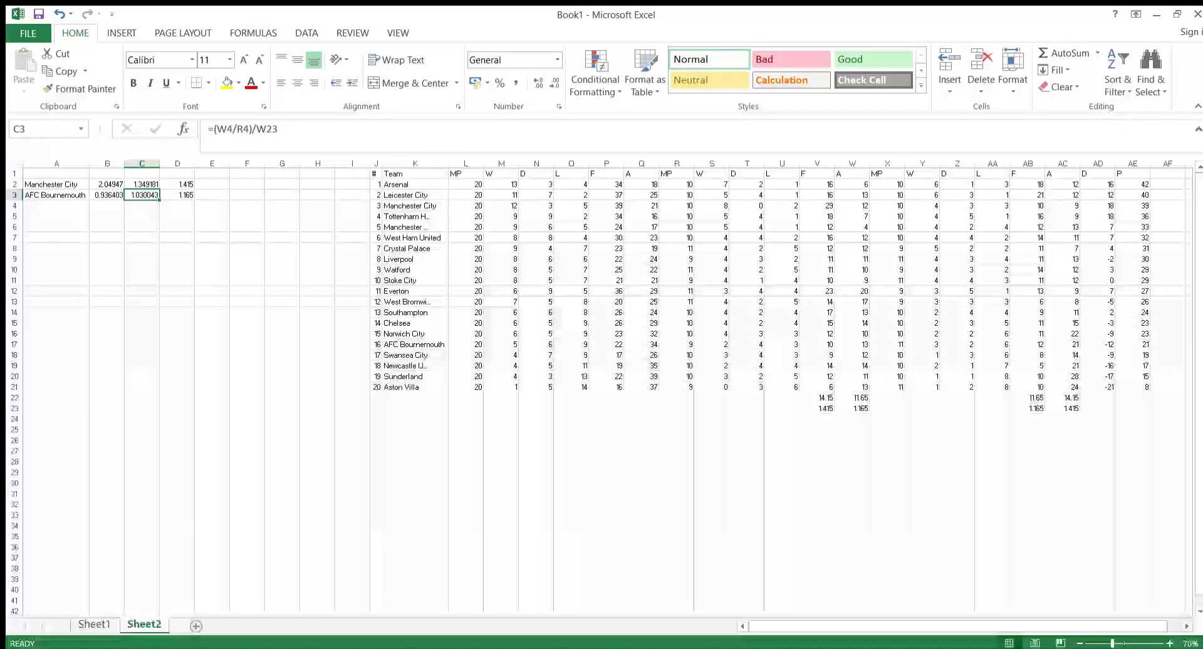
Step: Examine the attack strengths, defence strengths and league averages for both teams in B2:D3
{"action": "key", "text": "Up"}
{"action": "key", "text": "Down"}
{"action": "key", "text": "Right"}
{"action": "key", "text": "Up"}
{"action": "key", "text": "Right"}
{"action": "key", "text": "Left"}
{"action": "key", "text": "Right"}
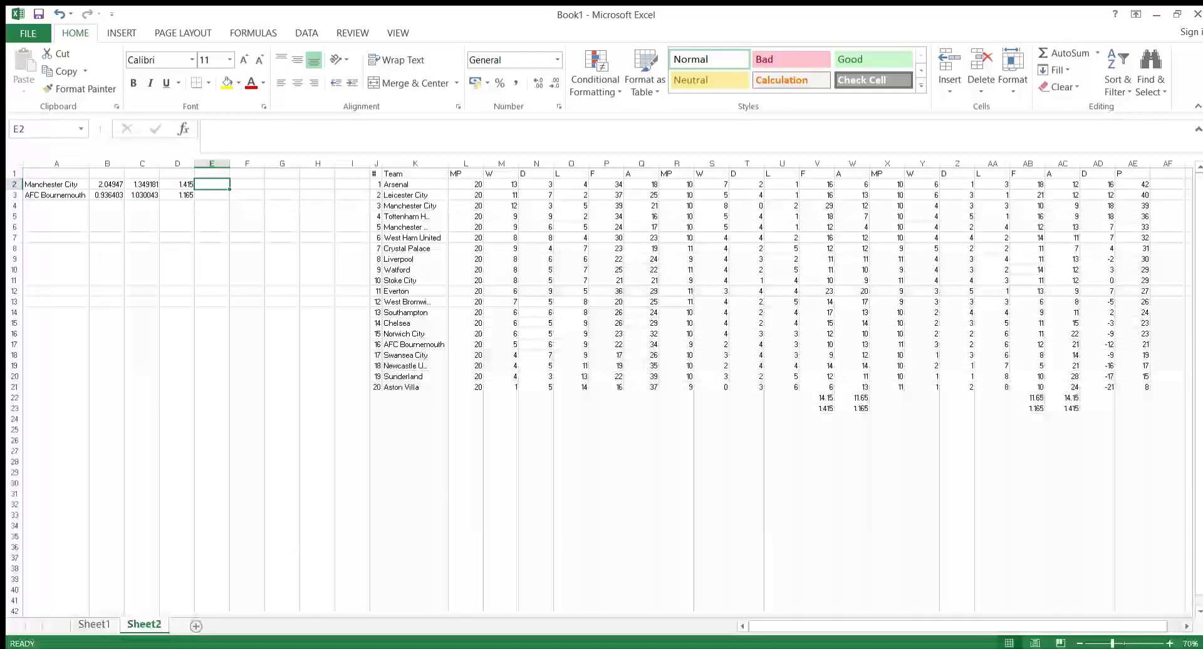
{"action": "key", "text": "Down"}
{"action": "key", "text": "Up"}
{"action": "key", "text": "Left"}
{"action": "key", "text": "Down"}
{"action": "key", "text": "Left"}
{"action": "key", "text": "Up"}
Step: Calculate Manchester City's expected goals in E2 with =B2*C2*D2
{"action": "key", "text": "Right"}
{"action": "key", "text": "Right"}
{"action": "type", "text": "="}
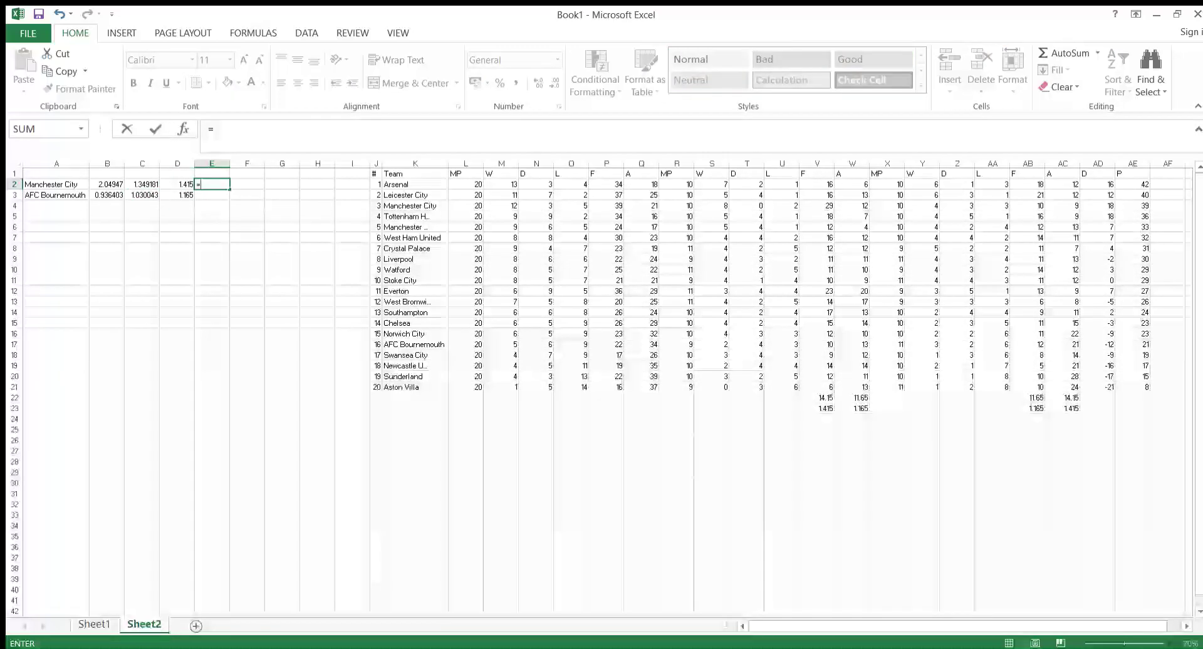
{"action": "key", "text": "Left"}
{"action": "key", "text": "Left"}
{"action": "key", "text": "Left"}
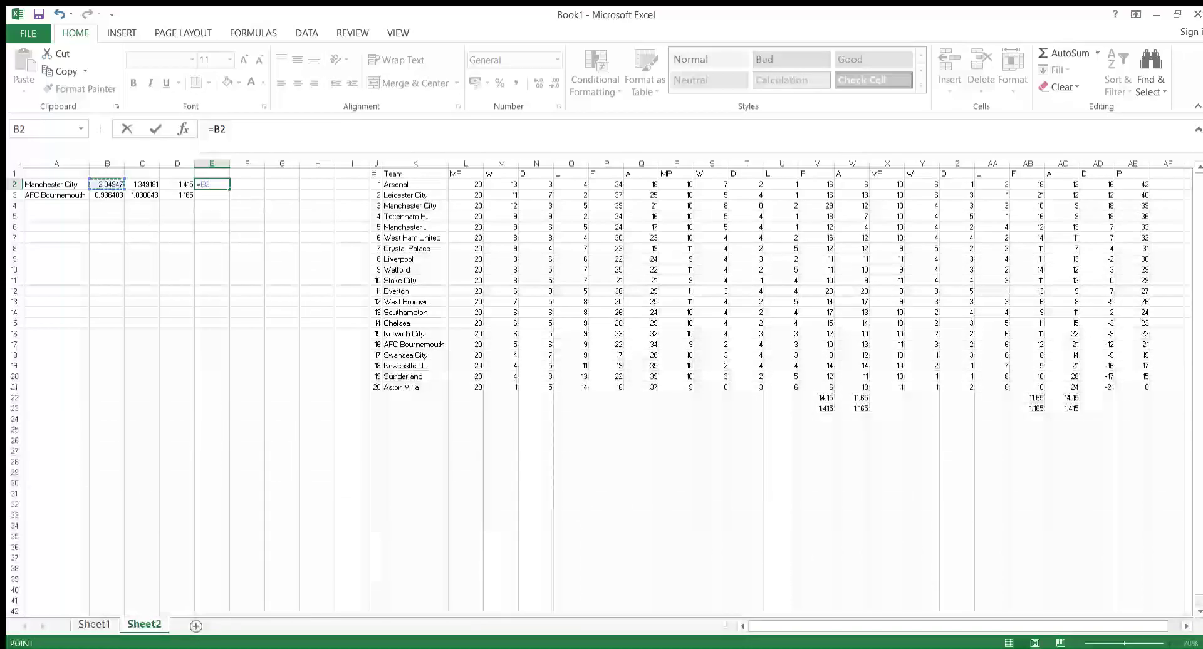
{"action": "type", "text": "*"}
{"action": "key", "text": "Left"}
{"action": "key", "text": "Left"}
{"action": "type", "text": "*"}
{"action": "key", "text": "Left"}
{"action": "key", "text": "Return"}
Step: Copy the expected goals formula from E2 to E3 for AFC Bournemouth
{"action": "left_click", "coordinate": [212, 184]}
{"action": "key", "text": "ctrl+c"}
{"action": "key", "text": "Down"}
{"action": "key", "text": "ctrl+v"}
{"action": "key", "text": "Up"}
{"action": "key", "text": "Right"}
{"action": "key", "text": "Left"}
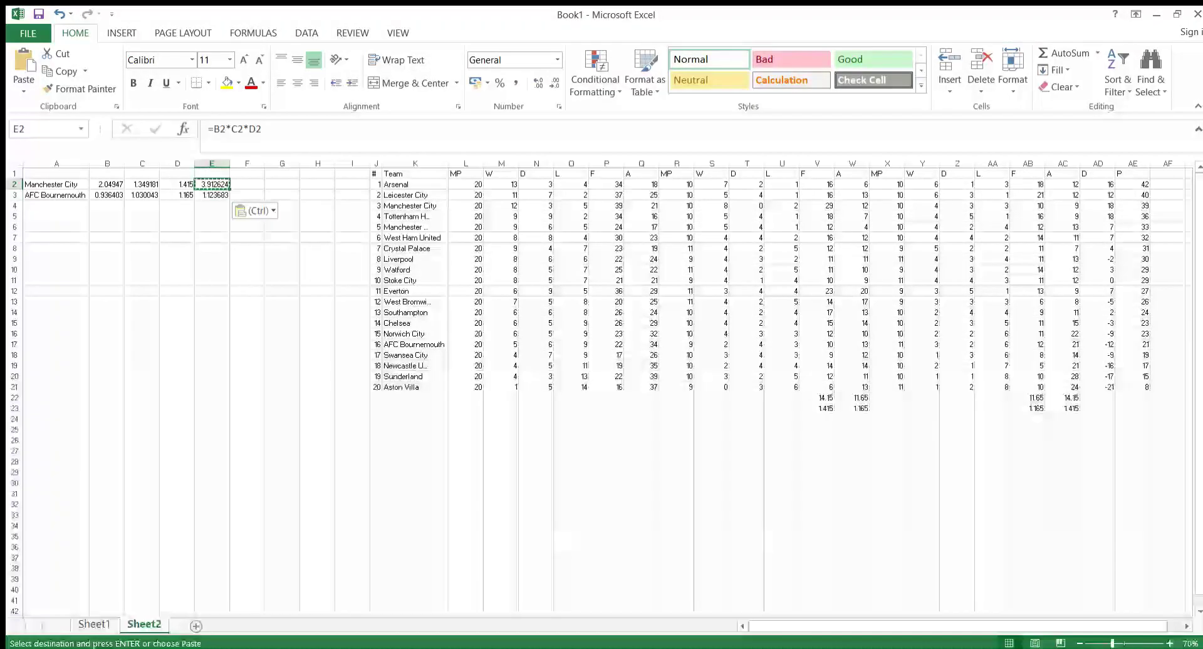
{"action": "key", "text": "Down"}
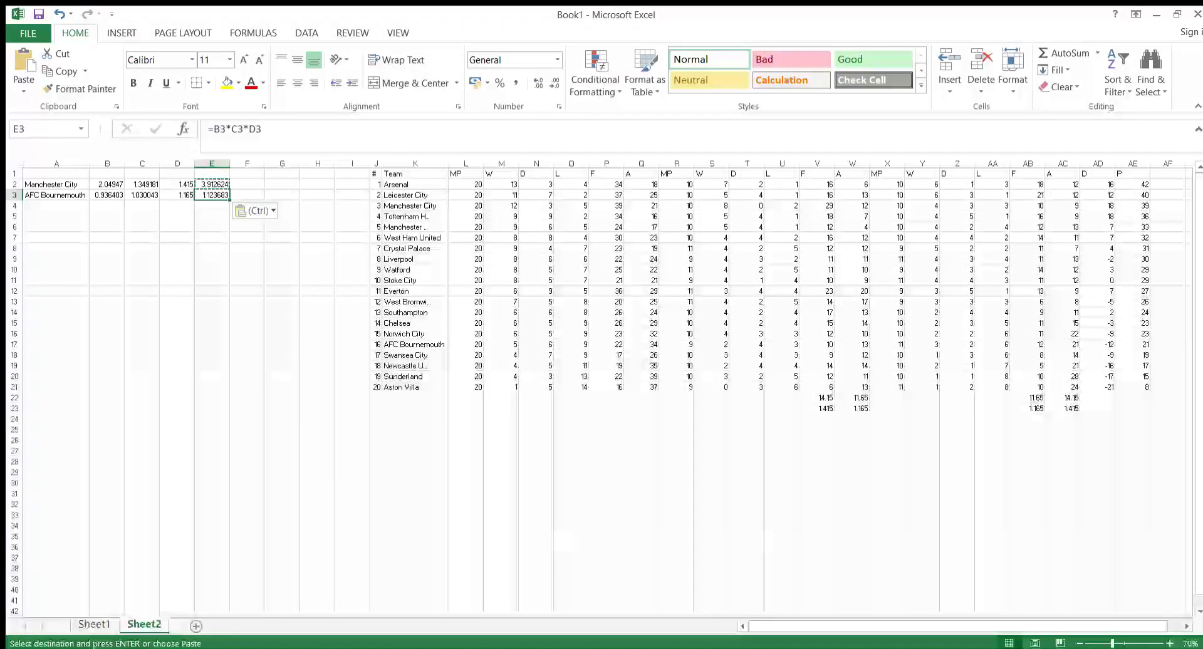
{"action": "key", "text": "Return"}
Step: Examine both teams' strengths and expected goals in B2:E3
{"action": "key", "text": "Up"}
{"action": "key", "text": "Left"}
{"action": "key", "text": "Left"}
{"action": "key", "text": "Left"}
{"action": "key", "text": "Down"}
{"action": "key", "text": "Up"}
{"action": "key", "text": "Right"}
{"action": "key", "text": "Right"}
{"action": "key", "text": "Right"}
{"action": "key", "text": "Down"}
{"action": "key", "text": "Down"}
{"action": "key", "text": "Down"}
{"action": "key", "text": "Down"}
{"action": "key", "text": "Down"}
{"action": "key", "text": "Down"}
{"action": "key", "text": "Down"}
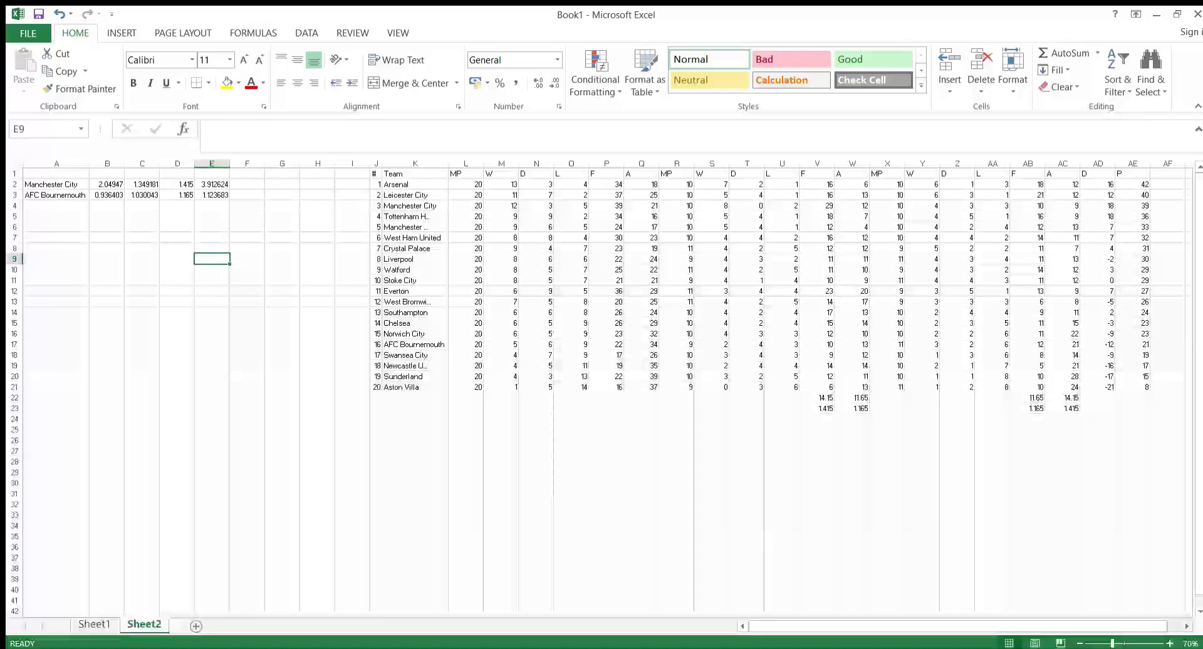
{"action": "left_click", "coordinate": [711, 205]}
{"action": "key", "text": "Right"}
{"action": "key", "text": "Right"}
{"action": "key", "text": "Right"}
{"action": "left_click", "coordinate": [143, 259]}
{"action": "left_click", "coordinate": [212, 195]}
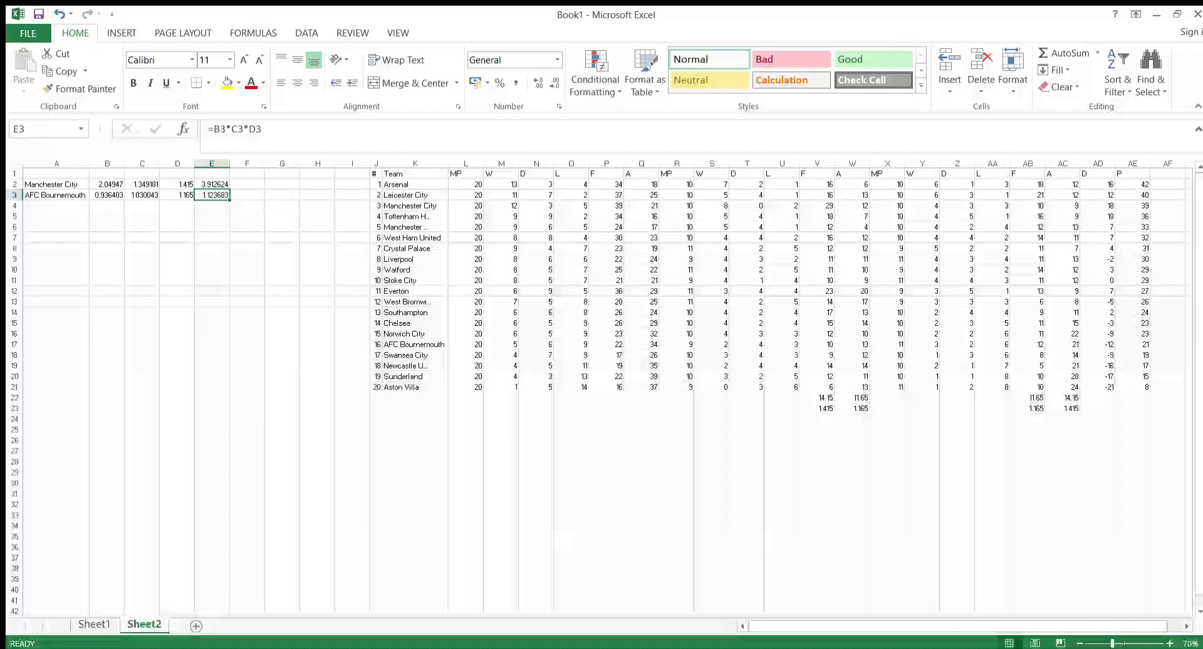
{"action": "left_click", "coordinate": [96, 195]}
{"action": "left_click", "coordinate": [56, 205]}
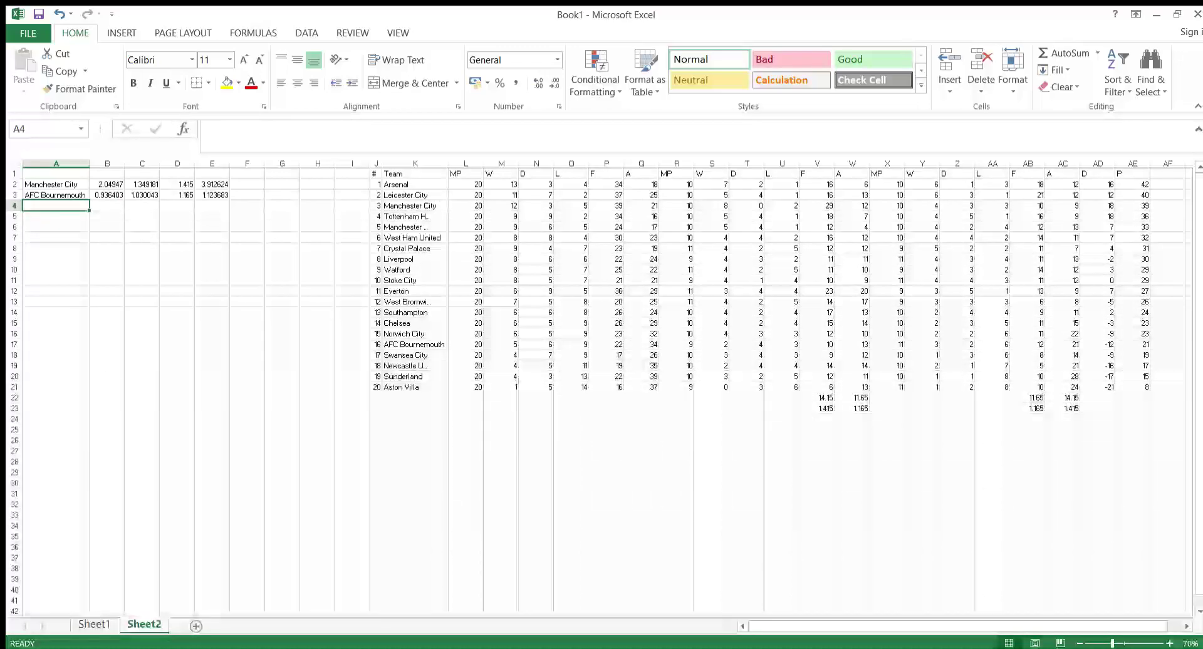
{"action": "left_click", "coordinate": [56, 216]}
{"action": "left_click", "coordinate": [211, 184]}
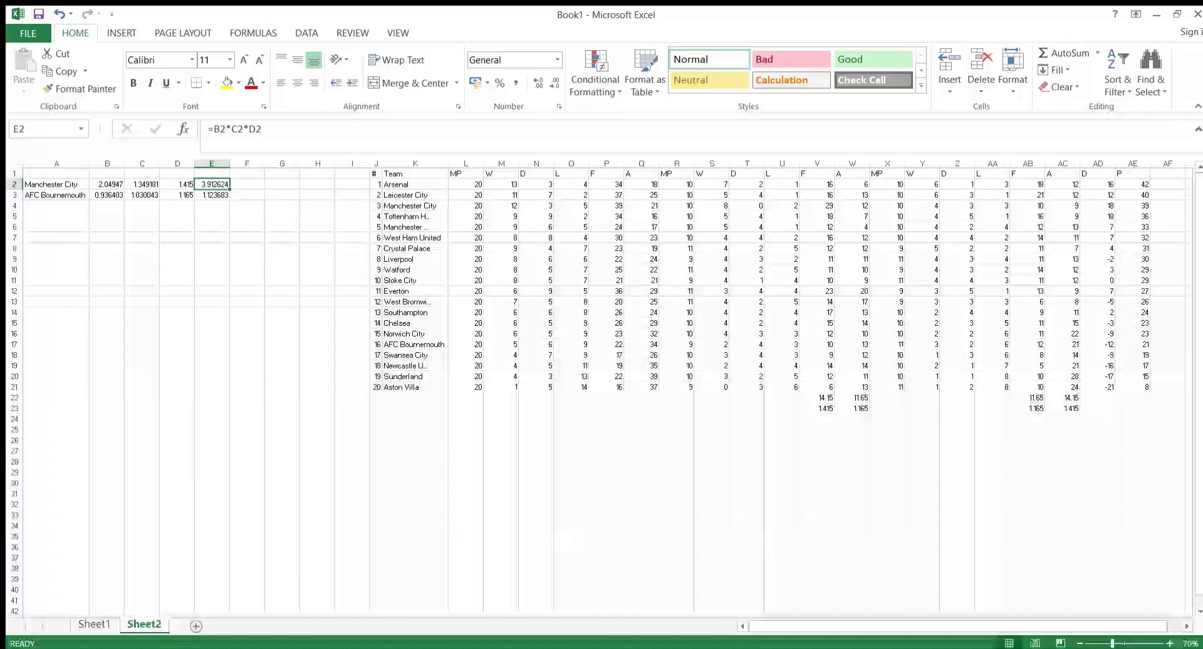
{"action": "left_click", "coordinate": [212, 194]}
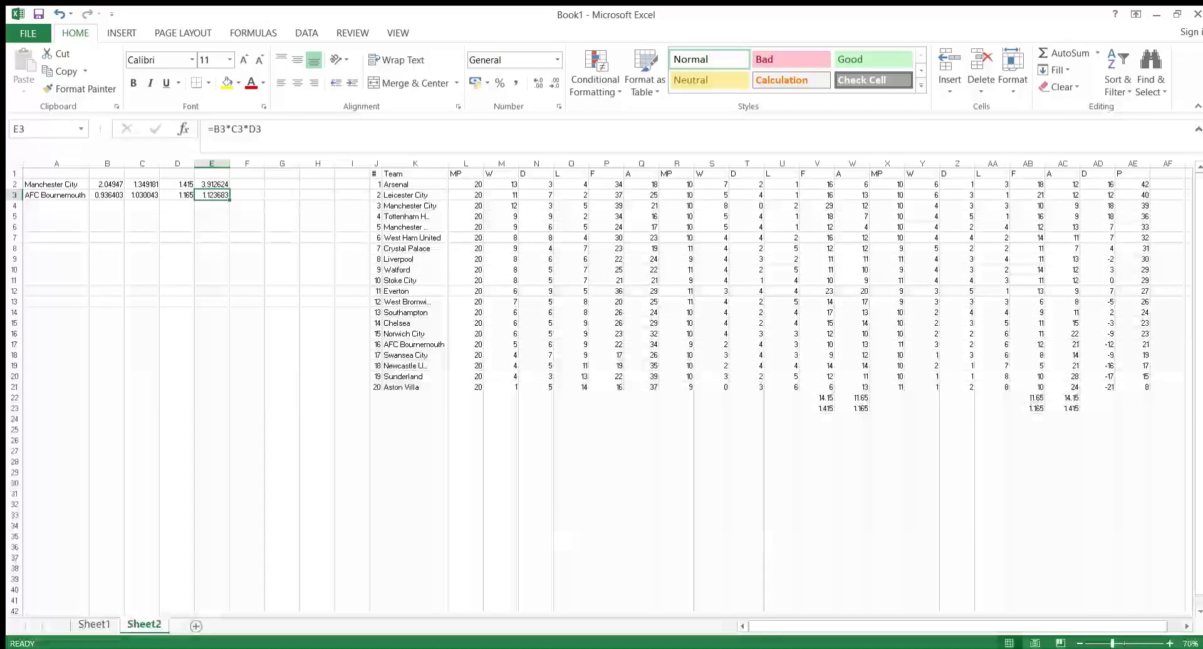
{"action": "left_click_drag", "start_coordinate": [212, 195], "coordinate": [211, 185]}
{"action": "left_click", "coordinate": [247, 195]}
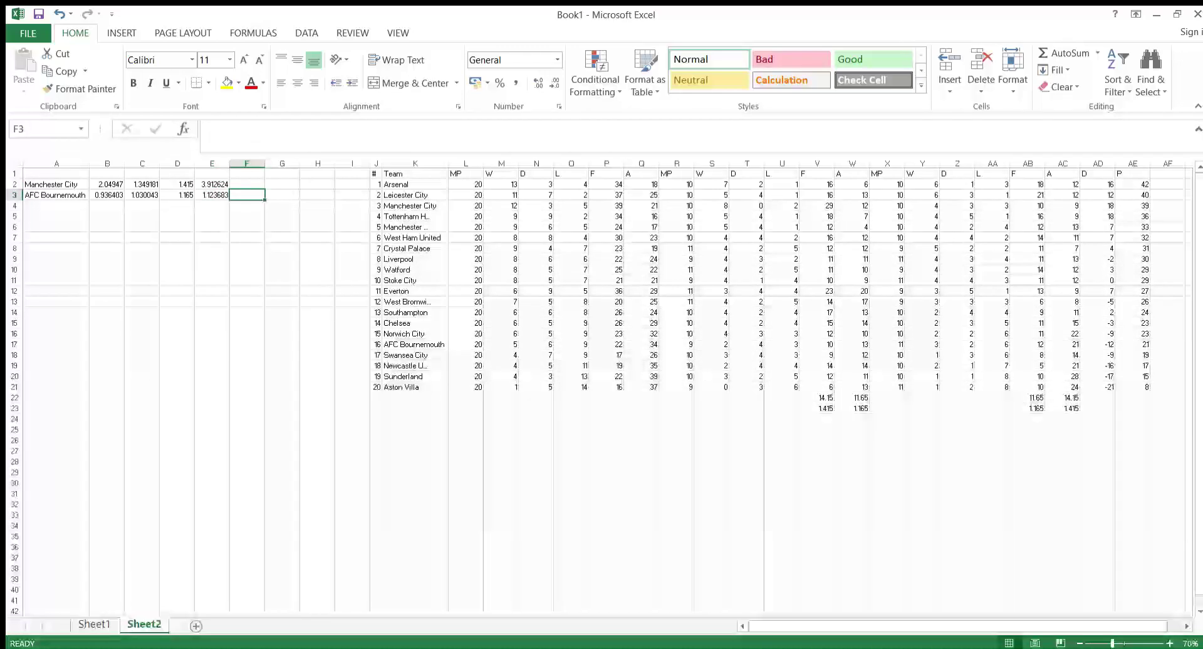
Step: Enter the goal counts 0 to 5 across B6:G6 as the score grid's column headers
{"action": "left_click", "coordinate": [56, 227]}
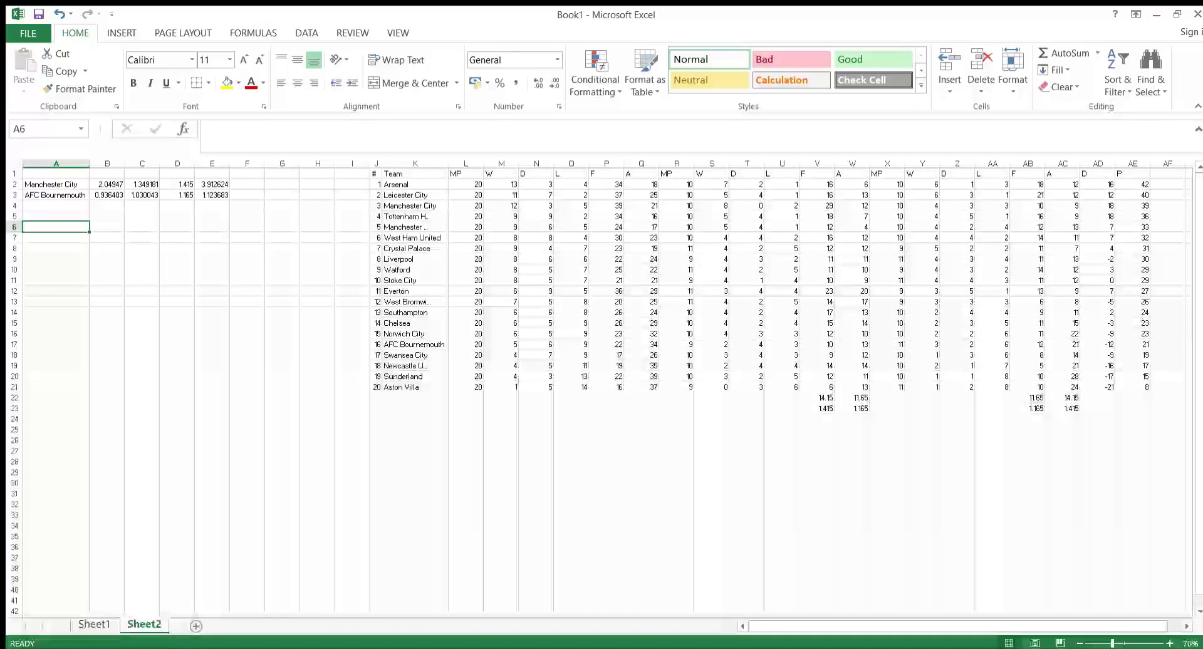
{"action": "key", "text": "Up"}
{"action": "key", "text": "Down"}
{"action": "key", "text": "Right"}
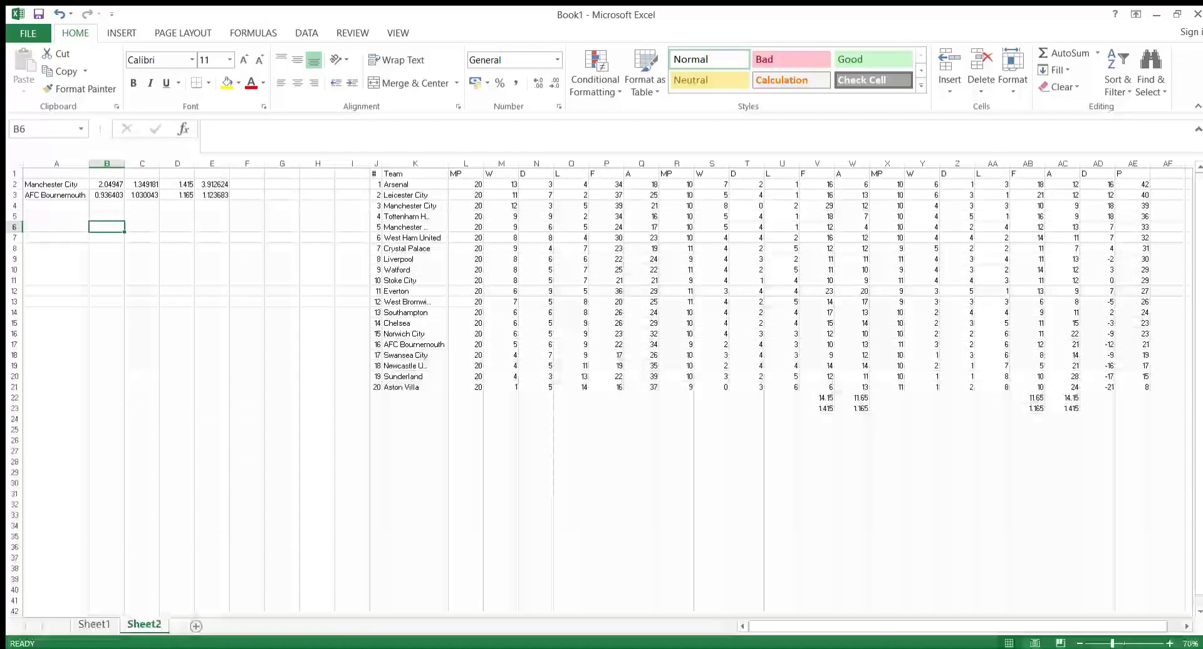
{"action": "type", "text": "0"}
{"action": "key", "text": "Tab"}
{"action": "type", "text": "1"}
{"action": "key", "text": "Tab"}
{"action": "type", "text": "2"}
{"action": "key", "text": "Tab"}
{"action": "type", "text": "3"}
{"action": "key", "text": "Tab"}
{"action": "type", "text": "4"}
{"action": "key", "text": "Tab"}
{"action": "type", "text": "5"}
{"action": "key", "text": "Down"}
Step: Enter the goal counts 0 to 5 down A7:A12 as the score grid's row headers
{"action": "key", "text": "Left"}
{"action": "key", "text": "Left"}
{"action": "key", "text": "Left"}
{"action": "key", "text": "Left"}
{"action": "key", "text": "Left"}
{"action": "key", "text": "Left"}
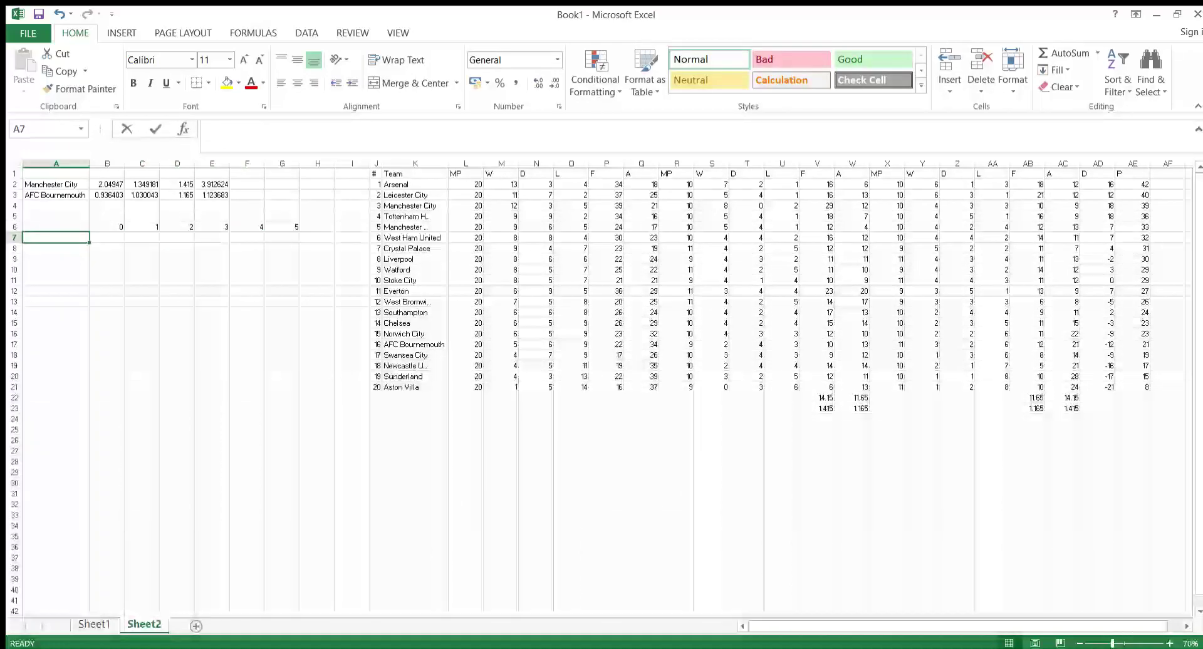
{"action": "type", "text": "0"}
{"action": "key", "text": "Return"}
{"action": "type", "text": "1"}
{"action": "key", "text": "Return"}
{"action": "type", "text": "2"}
{"action": "key", "text": "Return"}
{"action": "type", "text": "3"}
{"action": "key", "text": "Return"}
{"action": "type", "text": "4"}
{"action": "key", "text": "Return"}
{"action": "type", "text": "5"}
{"action": "key", "text": "Up"}
{"action": "key", "text": "Up"}
{"action": "key", "text": "Up"}
{"action": "key", "text": "Up"}
{"action": "key", "text": "Up"}
{"action": "key", "text": "Right"}
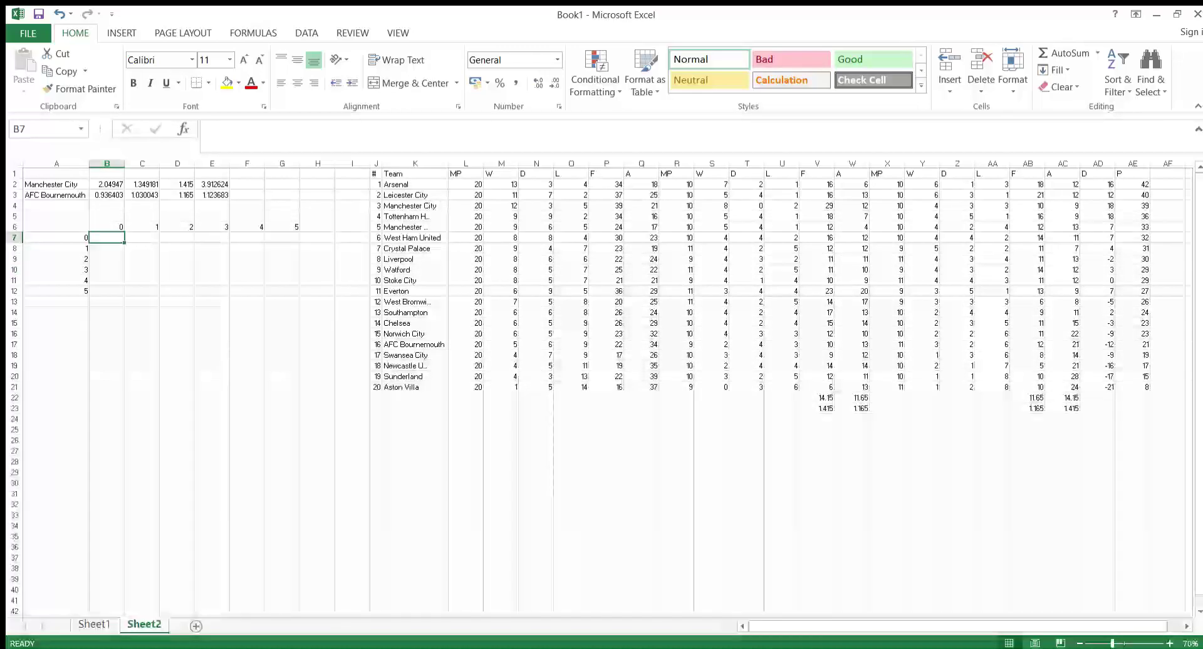
{"action": "left_click", "coordinate": [282, 227]}
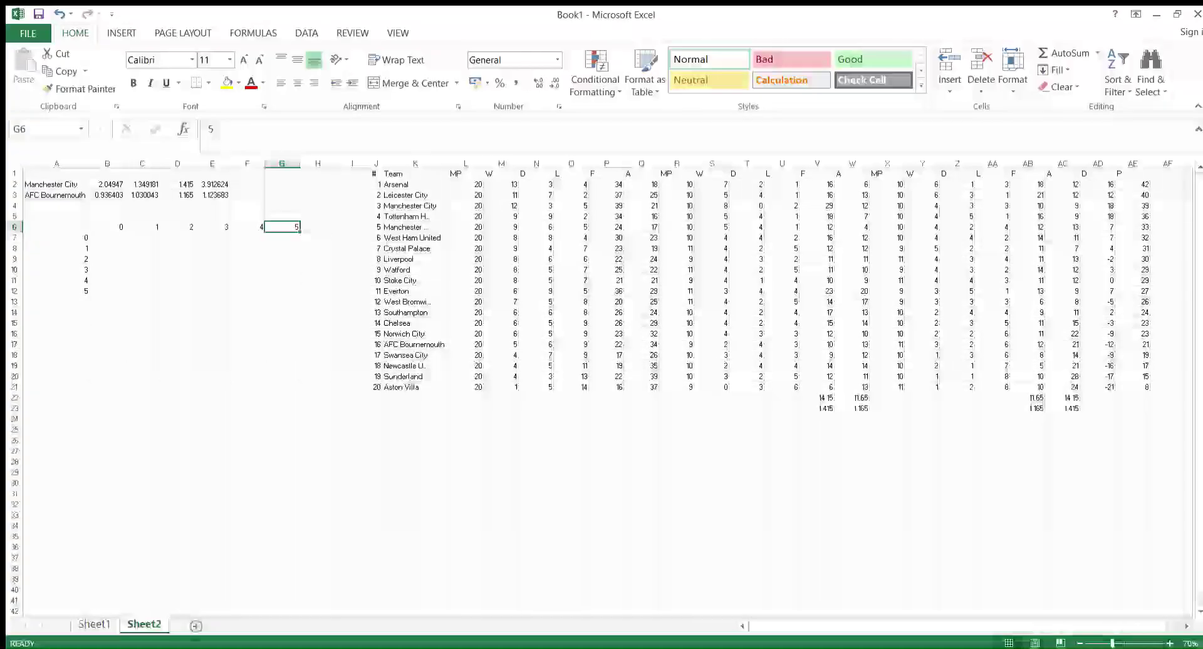
{"action": "left_click", "coordinate": [106, 238]}
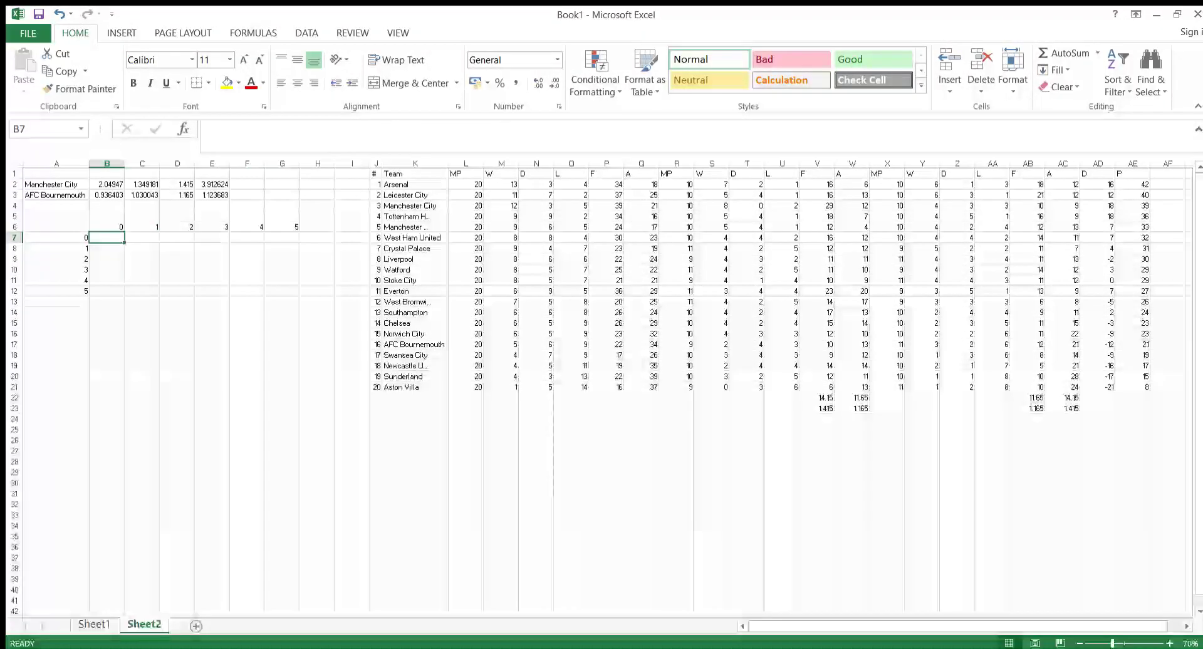
{"action": "left_click", "coordinate": [238, 129]}
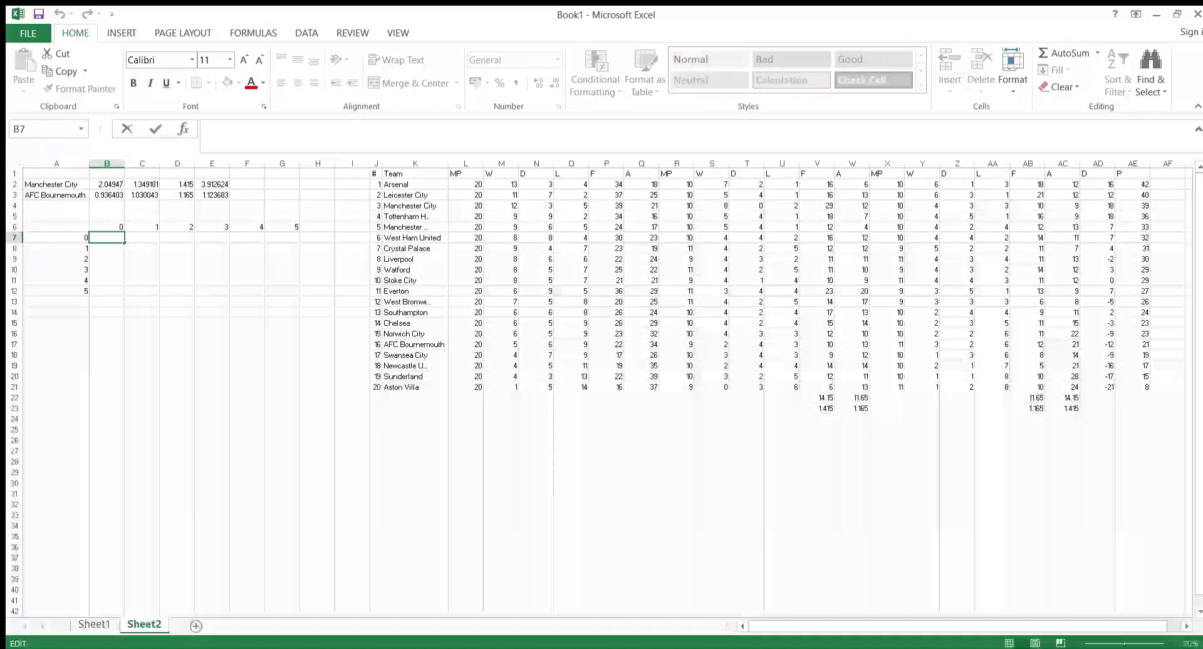
{"action": "left_click", "coordinate": [57, 237]}
{"action": "left_click", "coordinate": [56, 184]}
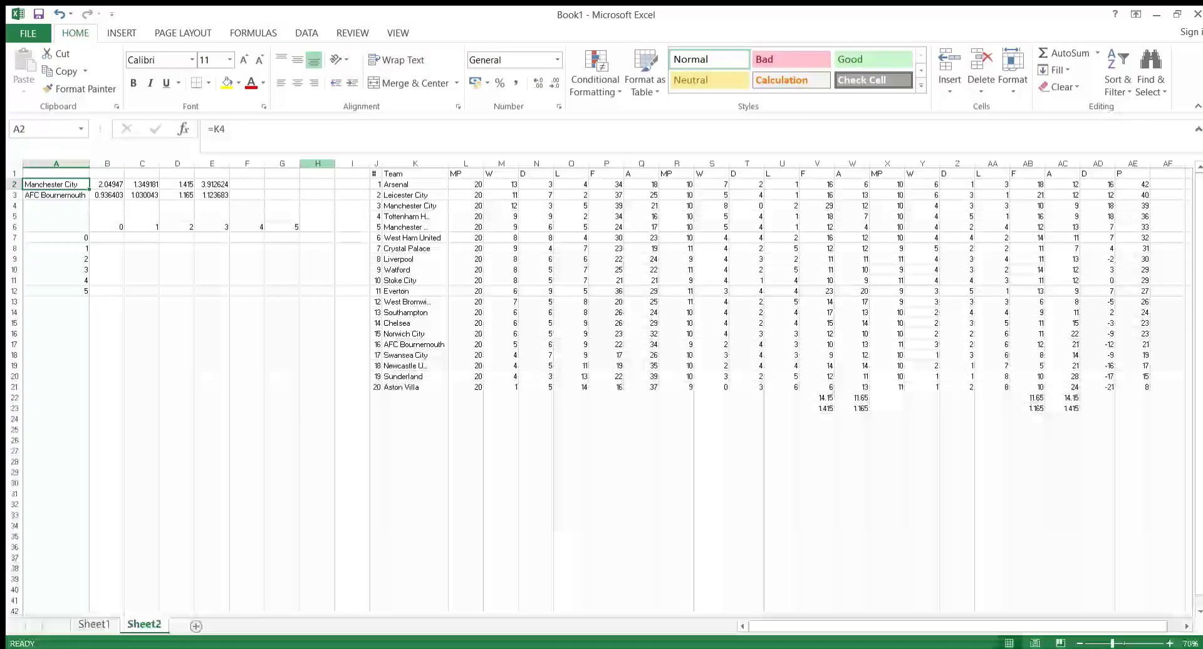
{"action": "left_click", "coordinate": [56, 195]}
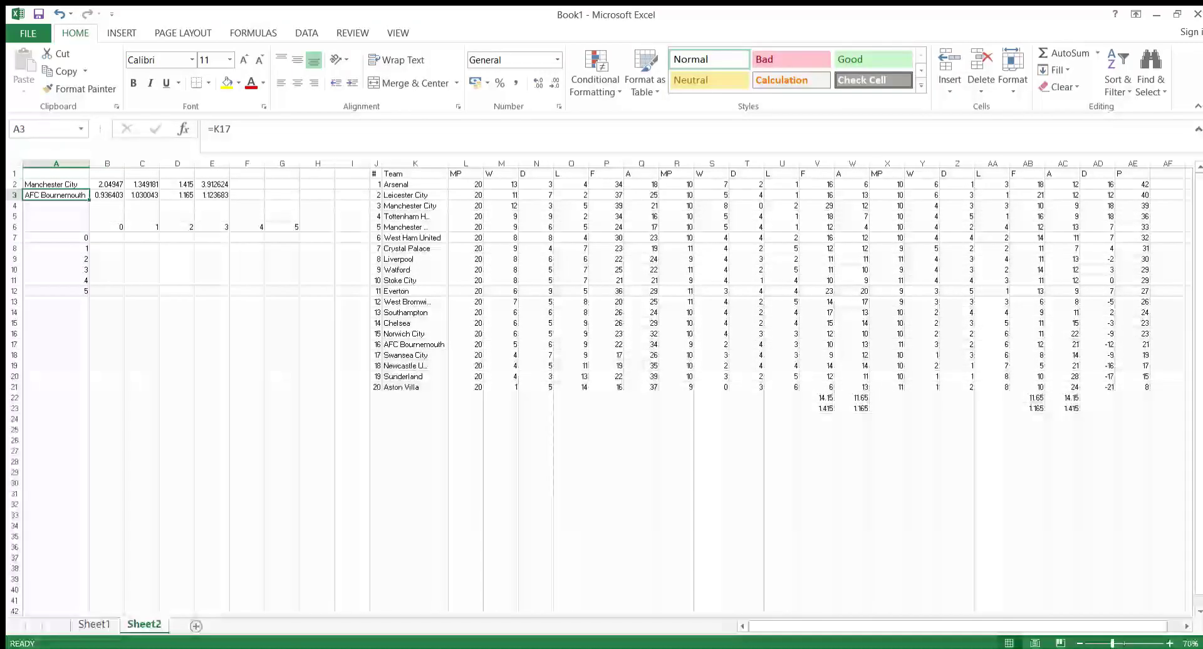
Step: Calculate the Poisson probability of Manchester City scoring 0 goals in B7 with =((POISSON(0,E2,FALSE)))
{"action": "left_click", "coordinate": [106, 238]}
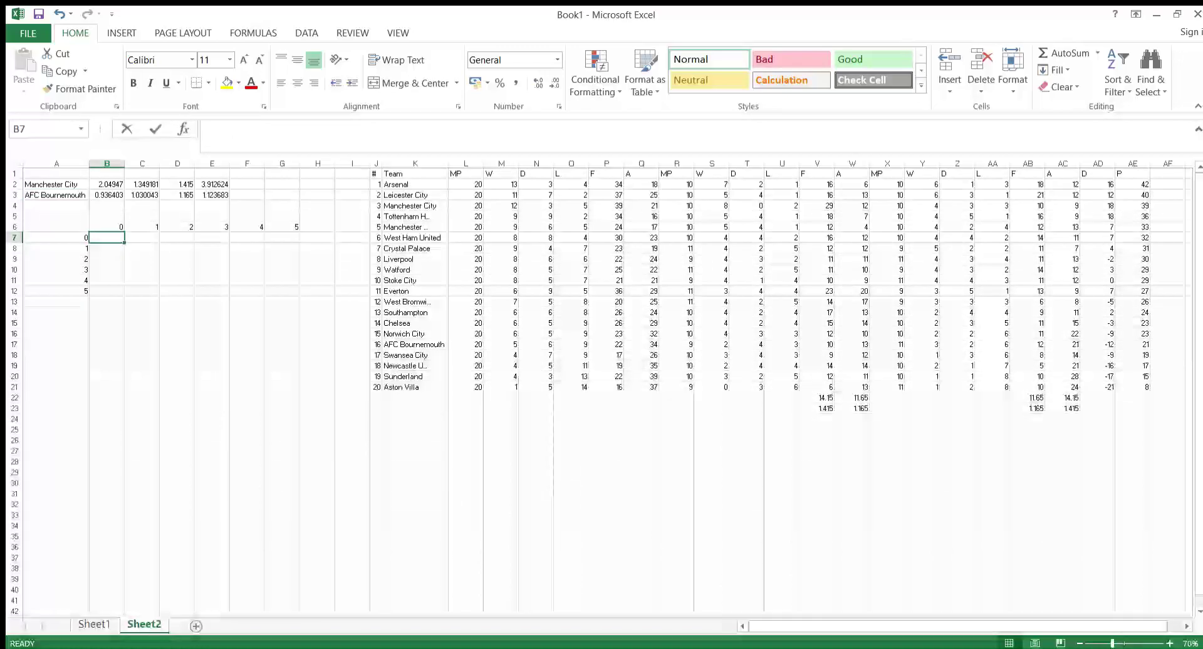
{"action": "type", "text": "=((POISSON"}
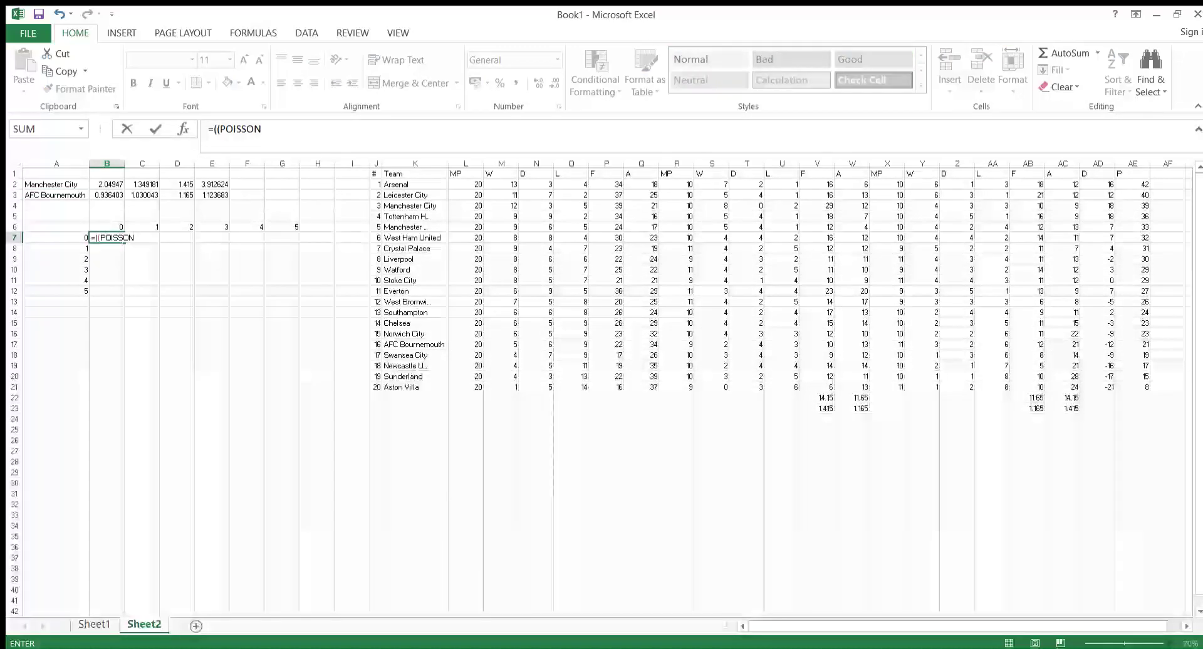
{"action": "type", "text": "(0,"}
{"action": "left_click", "coordinate": [212, 185]}
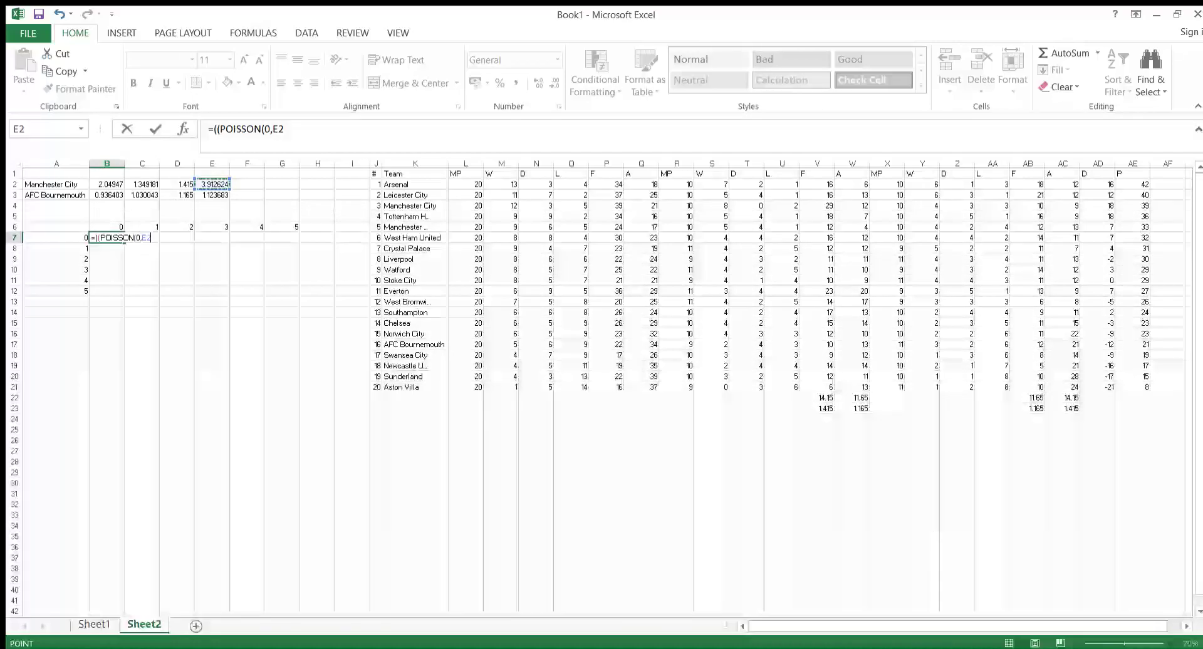
{"action": "type", "text": ",FALSE)"}
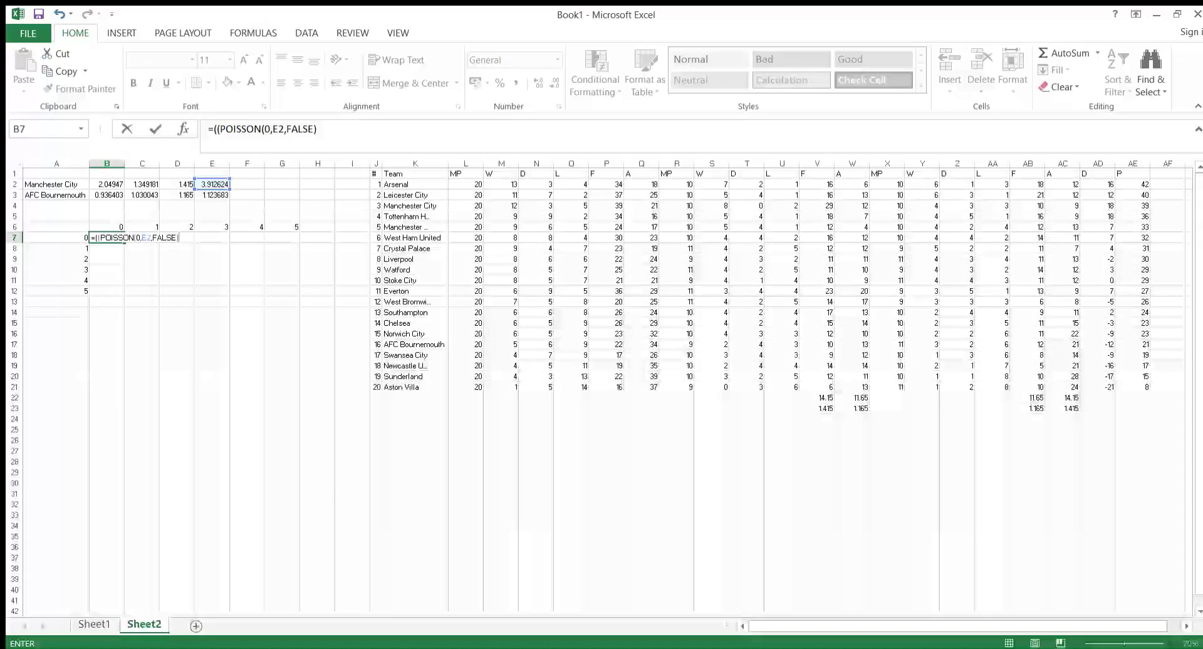
{"action": "type", "text": ")"}
{"action": "key", "text": "Return"}
Step: Convert the probability in B7 to a percentage, making the formula =((POISSON(0,E2,FALSE)))*100
{"action": "left_click", "coordinate": [106, 238]}
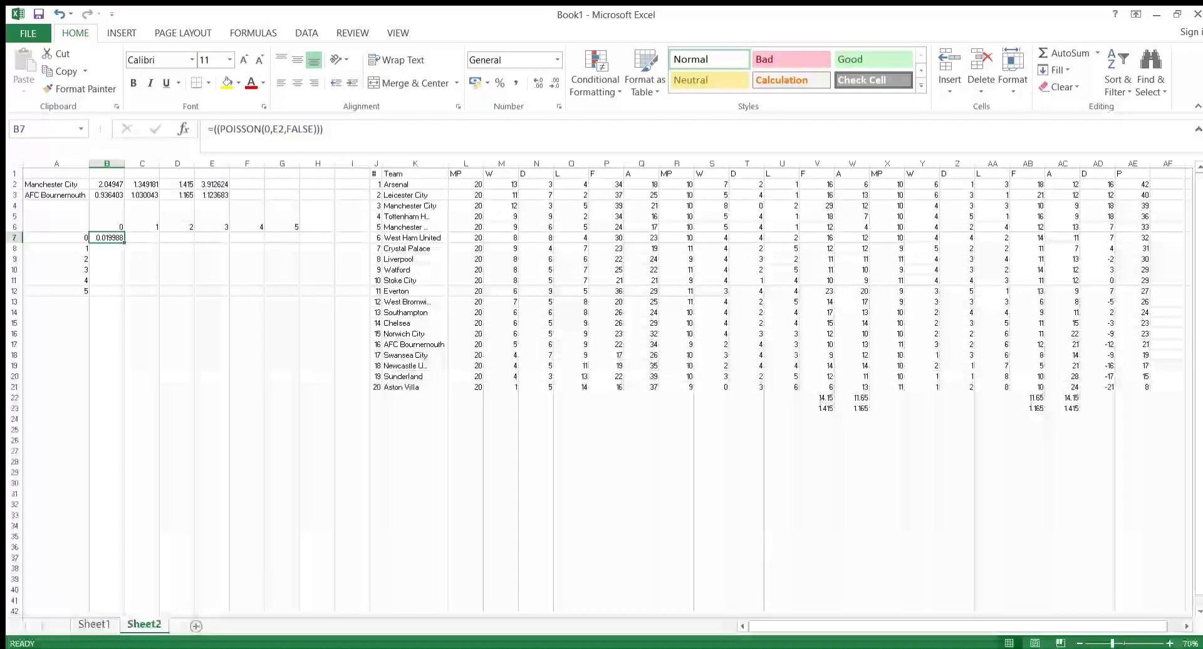
{"action": "key", "text": "F2"}
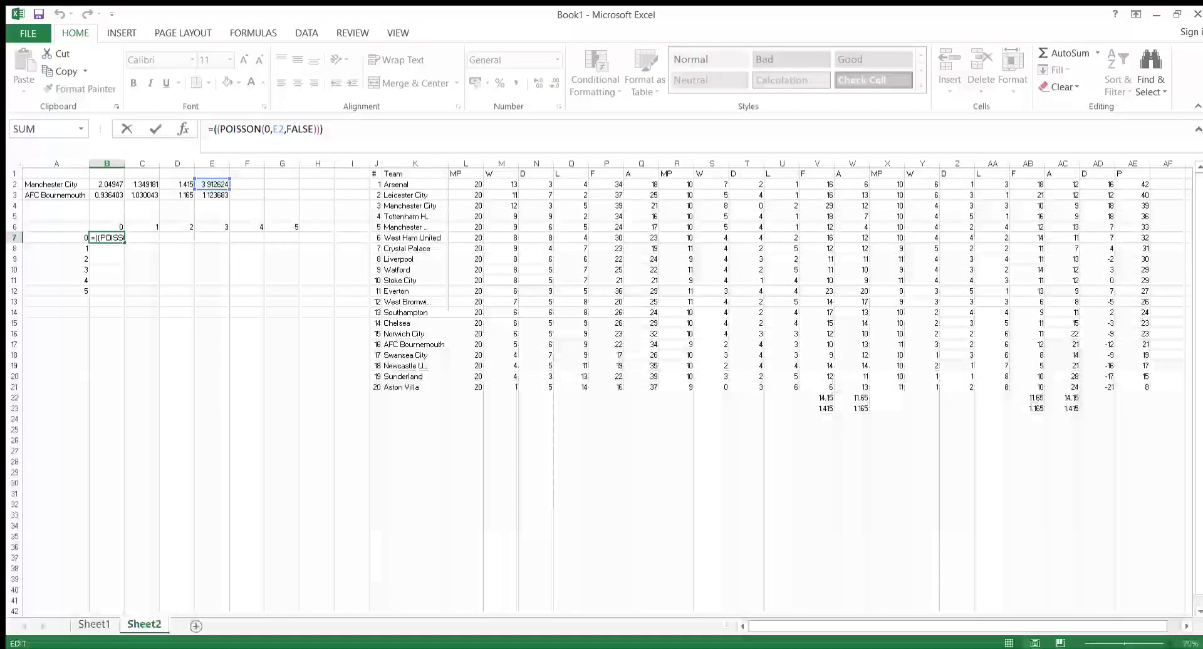
{"action": "type", "text": "*10"}
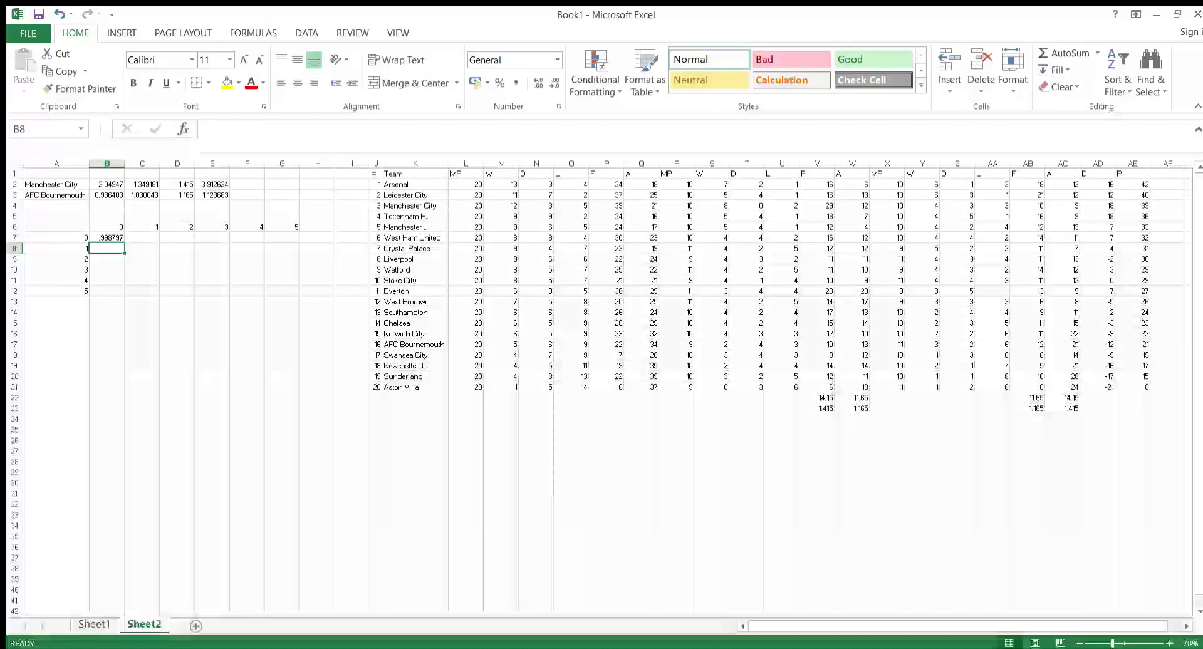
Step: Duplicate the POISSON term in B7 as a multiplied second factor, making the formula =((POISSON(0,E2,FALSE)*(POISSON(0,E2,FALSE)))*100)
{"action": "left_click", "coordinate": [107, 238]}
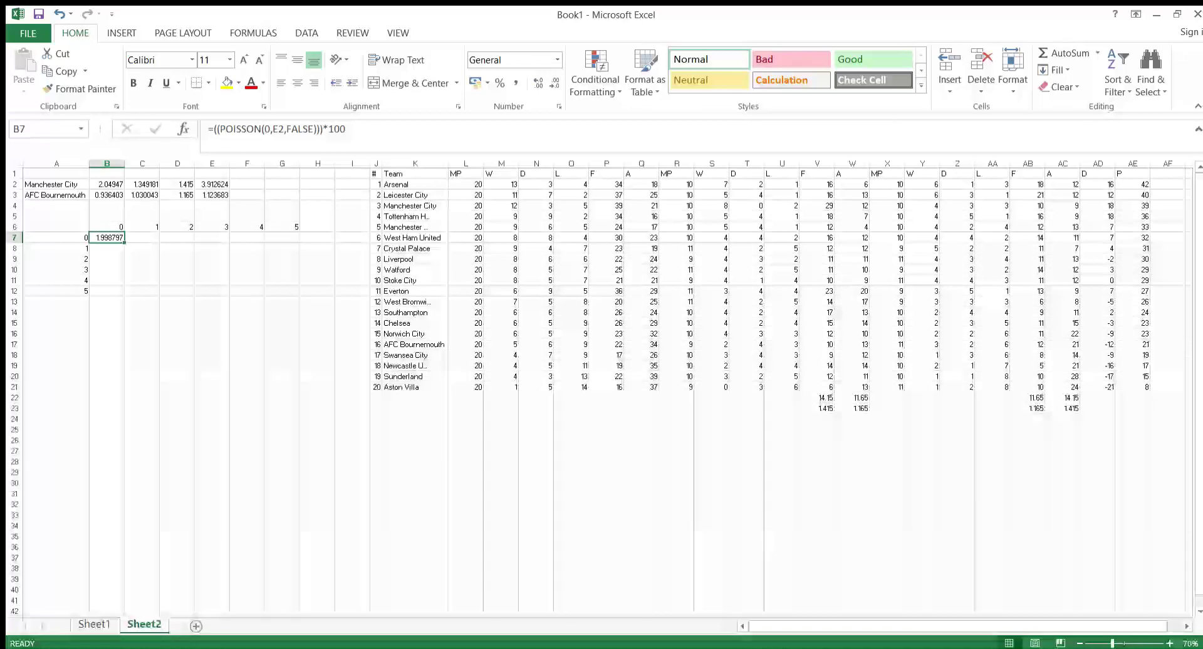
{"action": "left_click", "coordinate": [317, 129]}
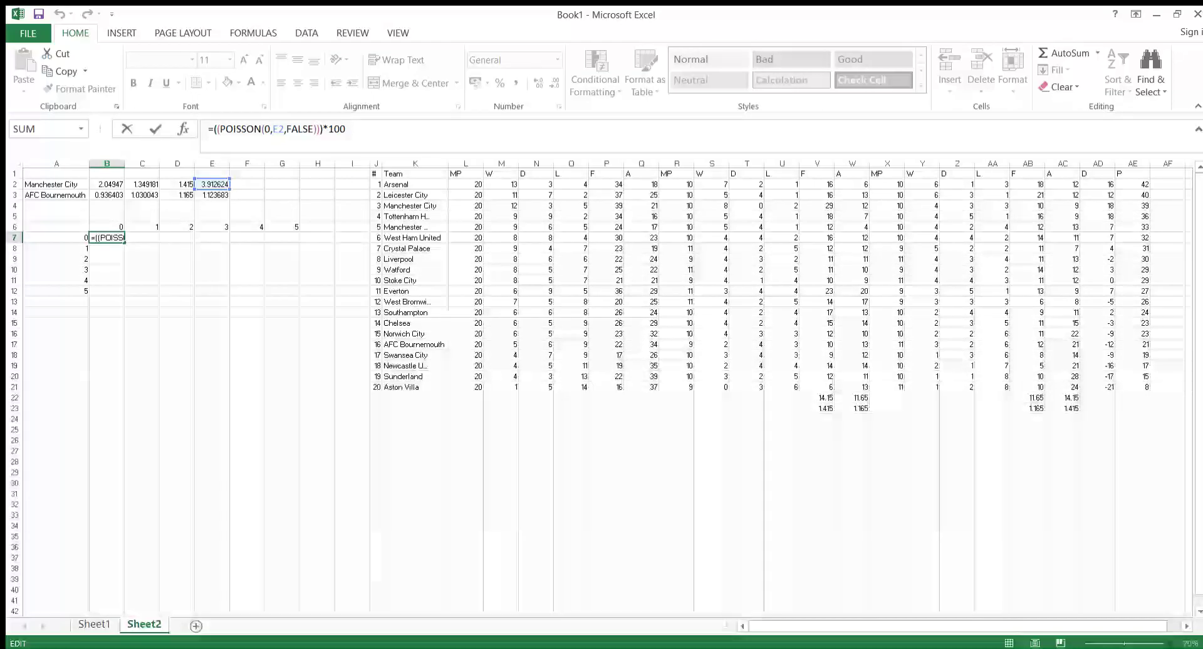
{"action": "left_click_drag", "start_coordinate": [217, 129], "coordinate": [236, 129]}
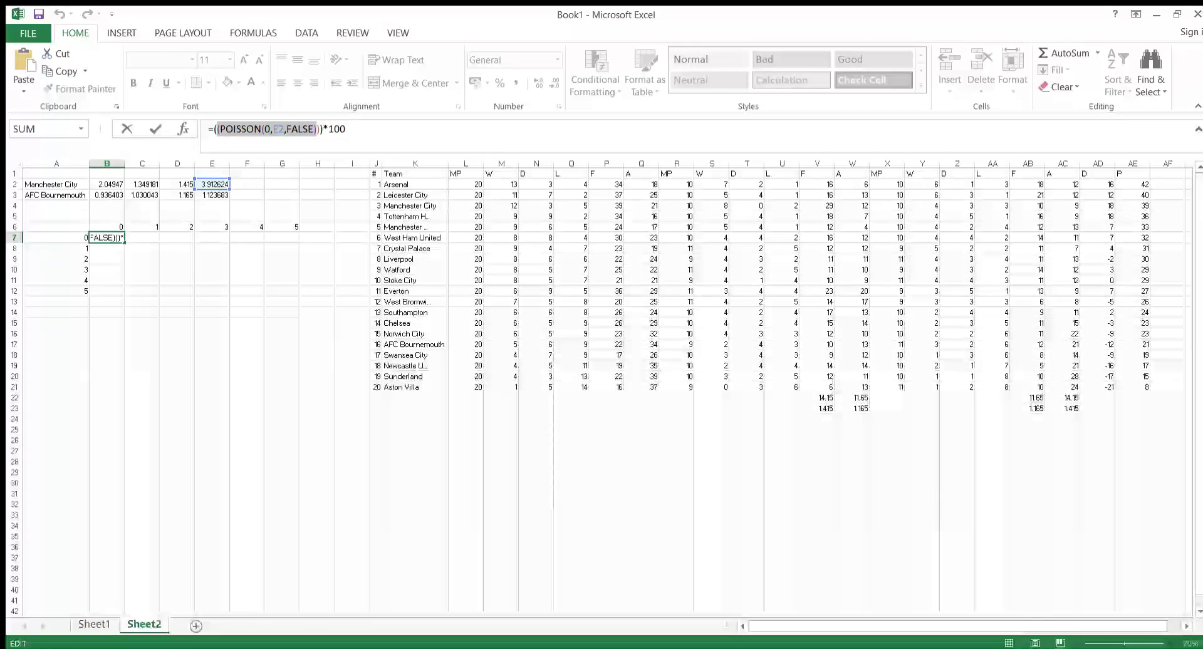
{"action": "key", "text": "Escape"}
{"action": "left_click", "coordinate": [319, 129]}
{"action": "key", "text": "ctrl+v"}
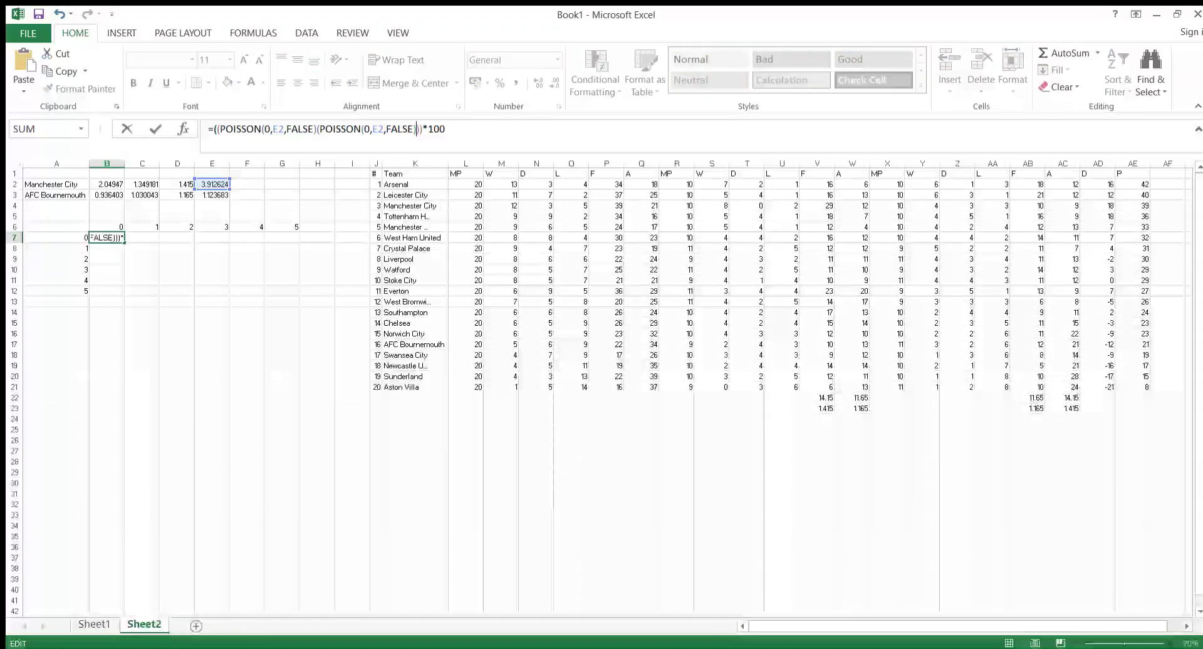
{"action": "type", "text": "*"}
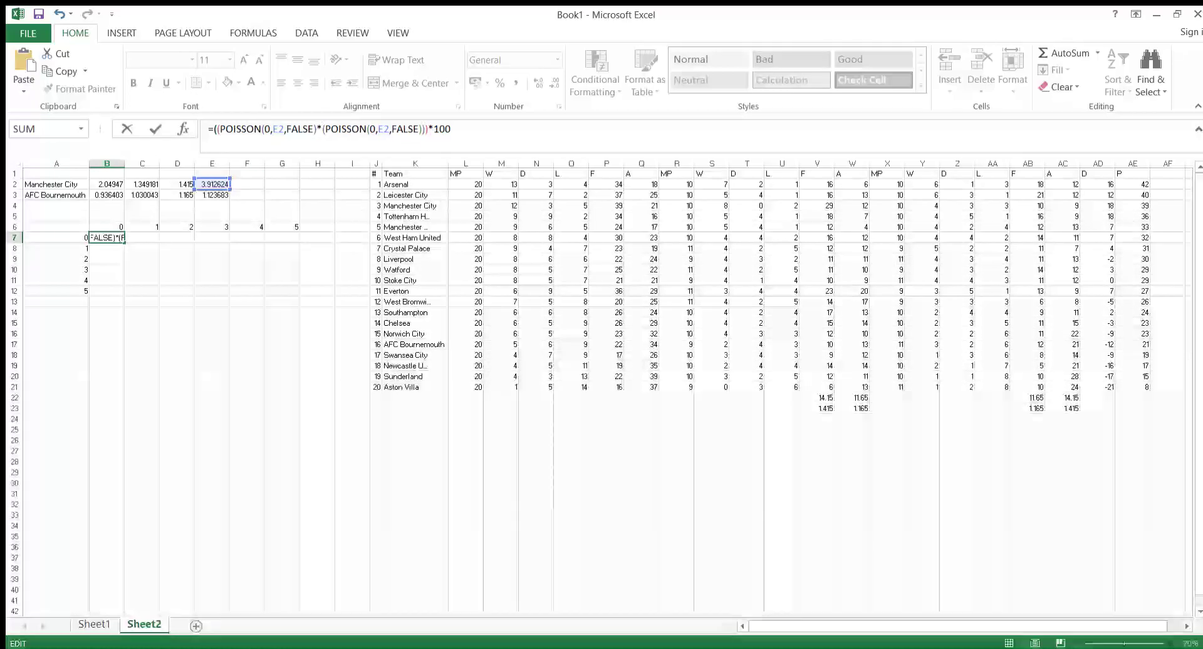
{"action": "key", "text": "Return"}
{"action": "left_click", "coordinate": [212, 184]}
{"action": "left_click", "coordinate": [212, 195]}
{"action": "left_click", "coordinate": [112, 238]}
{"action": "left_click", "coordinate": [456, 129]}
{"action": "left_click", "coordinate": [284, 129]}
{"action": "key", "text": "BackSpace"}
{"action": "type", "text": "3"}
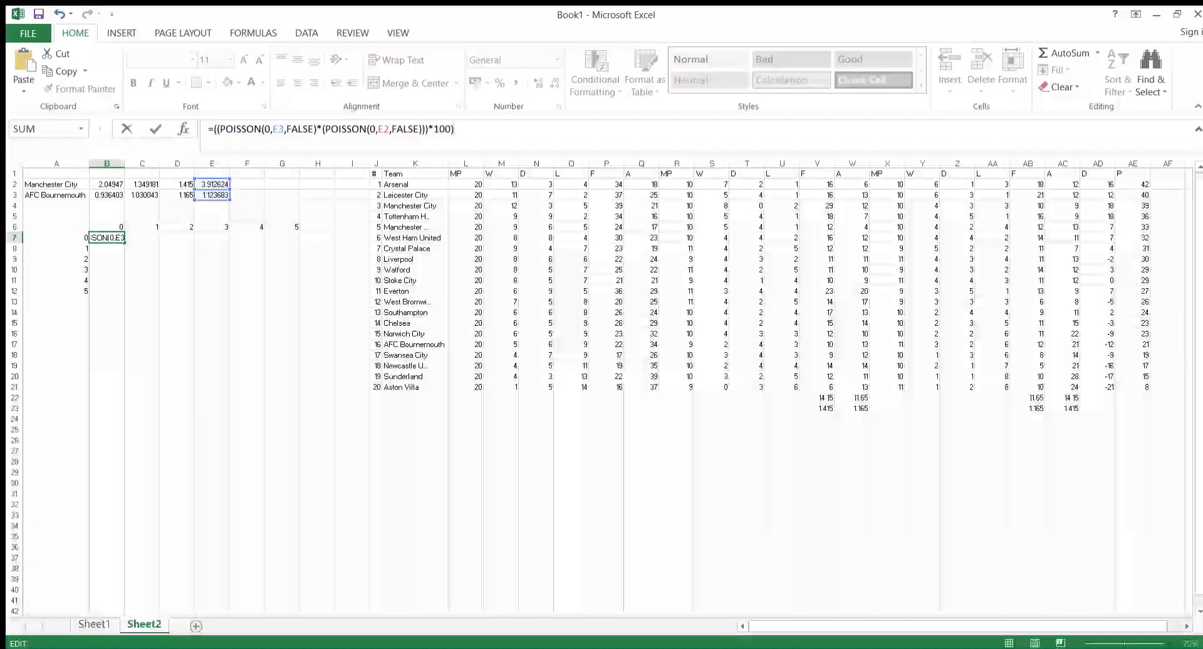
{"action": "left_click", "coordinate": [284, 129]}
{"action": "key", "text": "BackSpace"}
{"action": "type", "text": "2"}
Step: Point B7's second POISSON term to AFC Bournemouth's expected goals, making the formula =((POISSON(0,E2,FALSE)*(POISSON(0,E3,FALSE)))*100)
{"action": "left_click", "coordinate": [389, 129]}
{"action": "key", "text": "BackSpace"}
{"action": "type", "text": "3"}
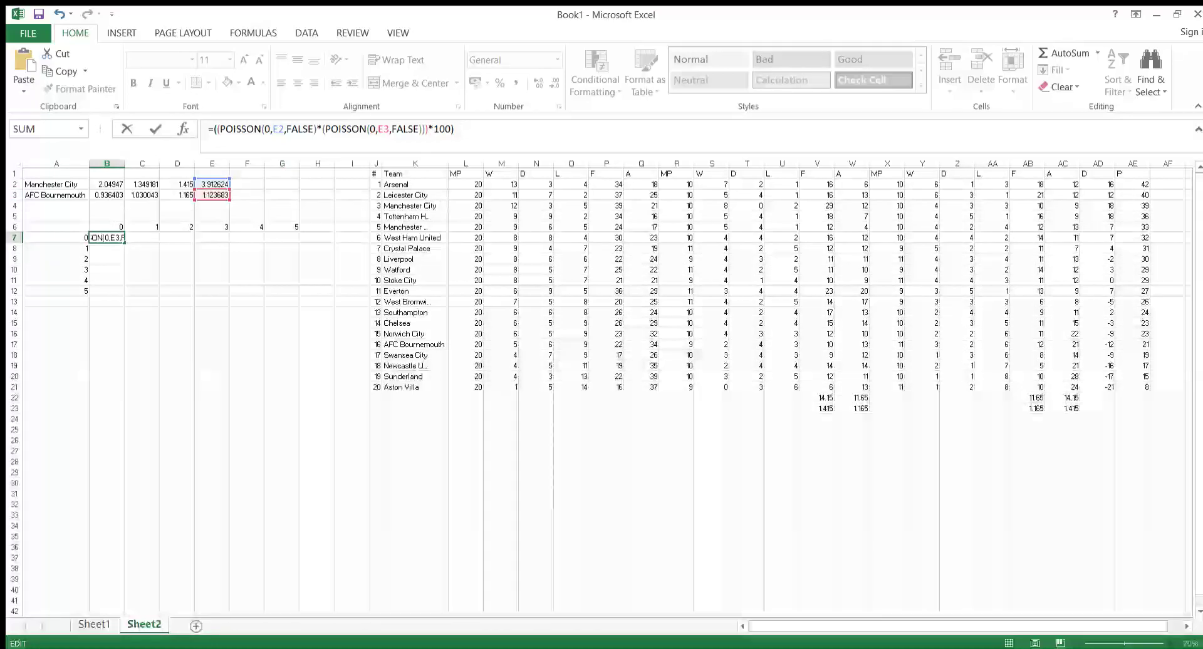
{"action": "key", "text": "ctrl+Return"}
{"action": "left_click", "coordinate": [107, 248]}
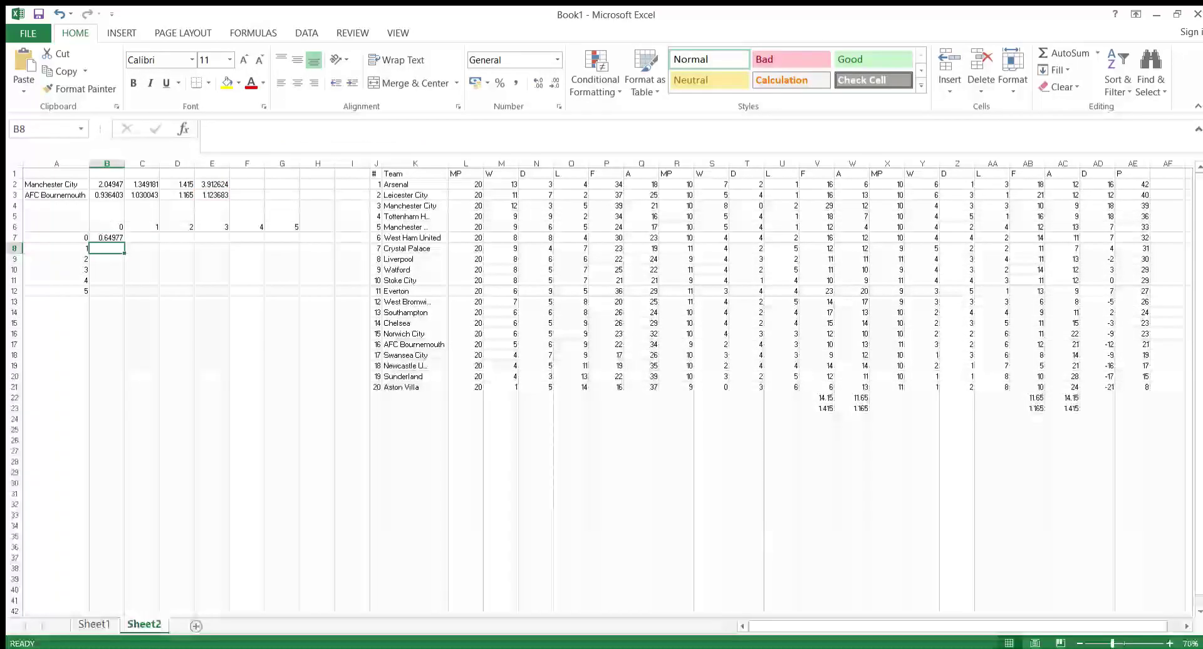
{"action": "left_click", "coordinate": [106, 243]}
{"action": "left_click", "coordinate": [106, 238]}
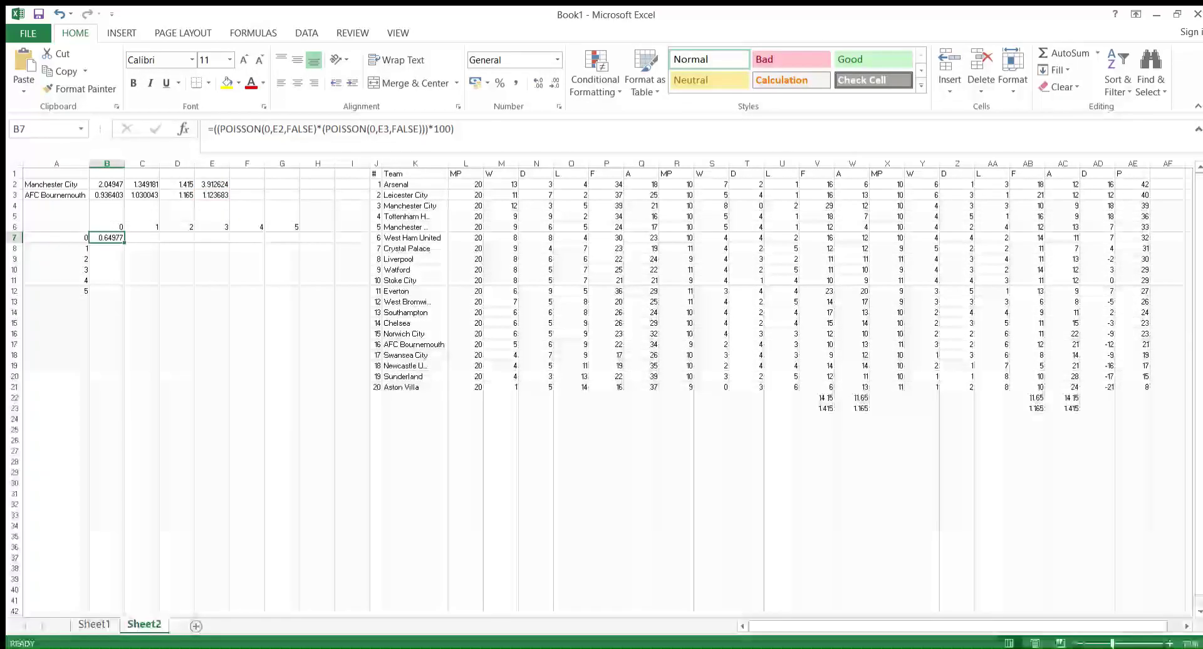
Step: Make B7's expected-goals references absolute as $E$2 and $E$3, and fill the formula down through B12
{"action": "double_click", "coordinate": [124, 243]}
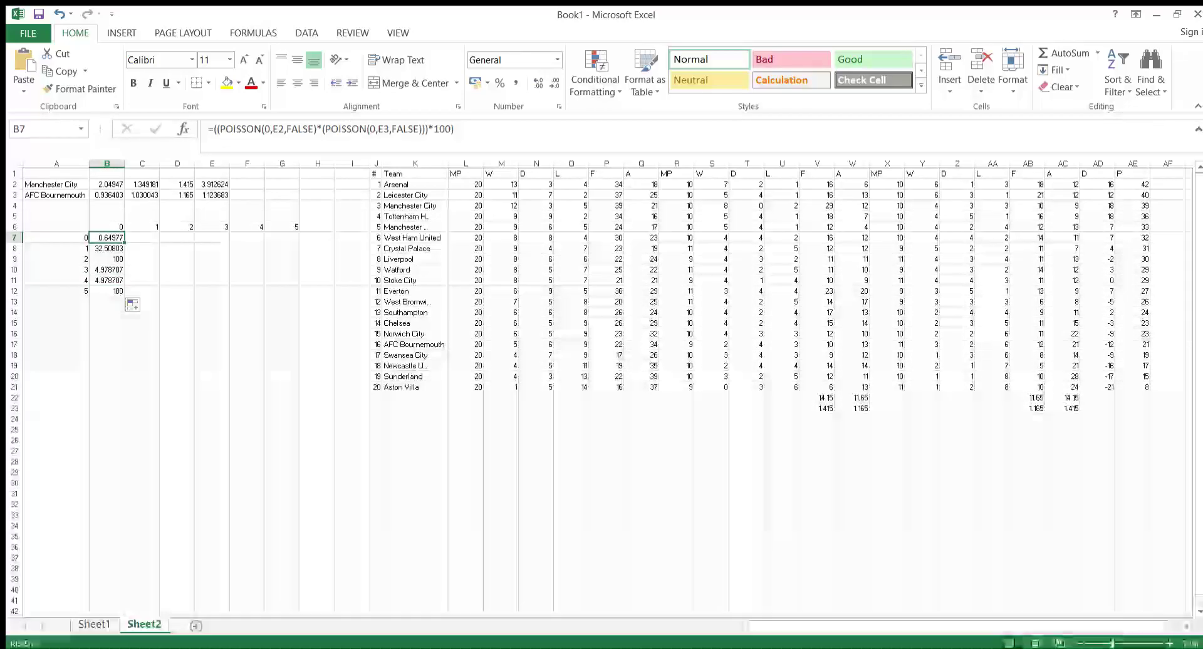
{"action": "double_click", "coordinate": [278, 129]}
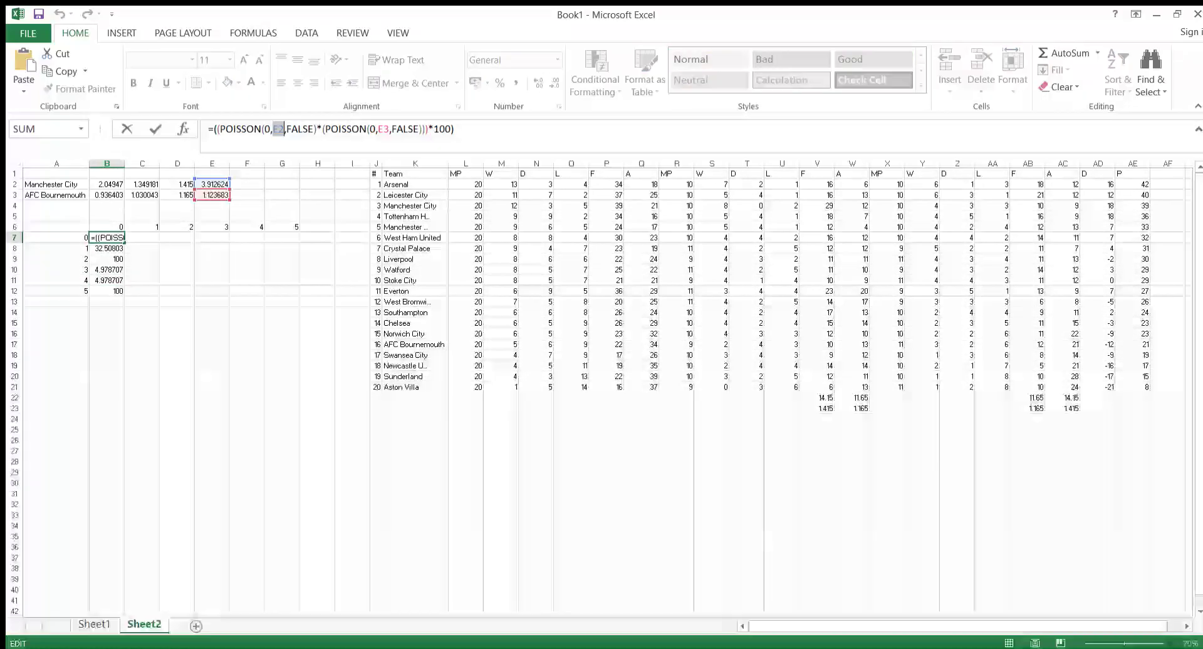
{"action": "key", "text": "F4"}
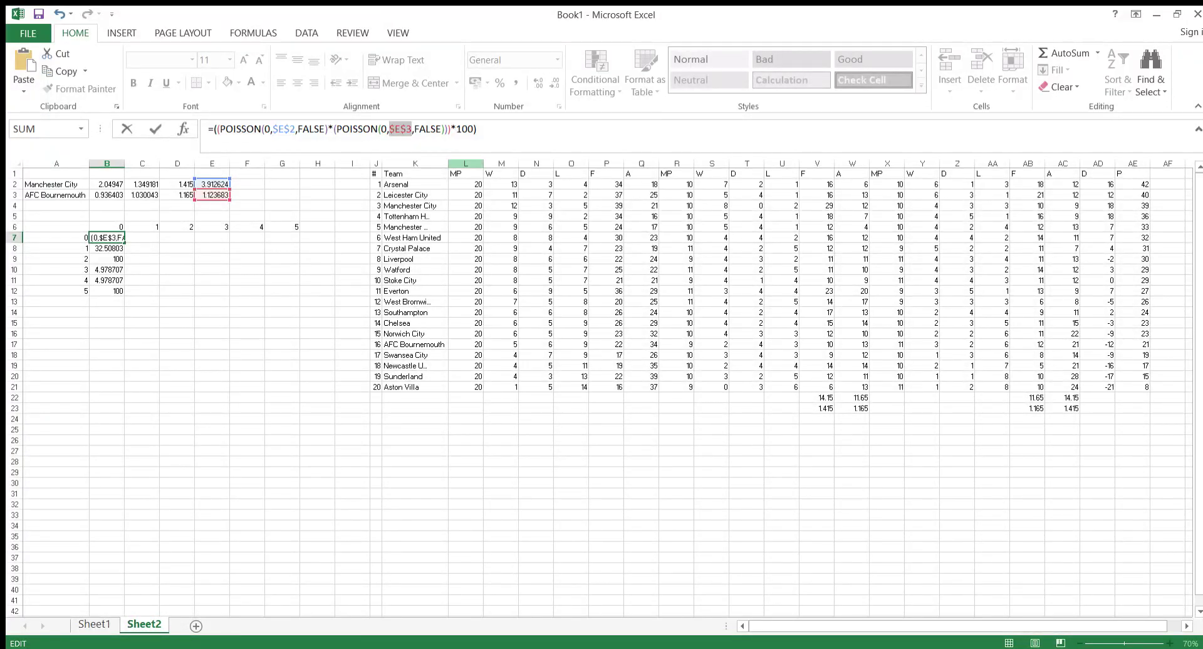
{"action": "key", "text": "Return"}
{"action": "left_click", "coordinate": [107, 238]}
{"action": "double_click", "coordinate": [124, 242]}
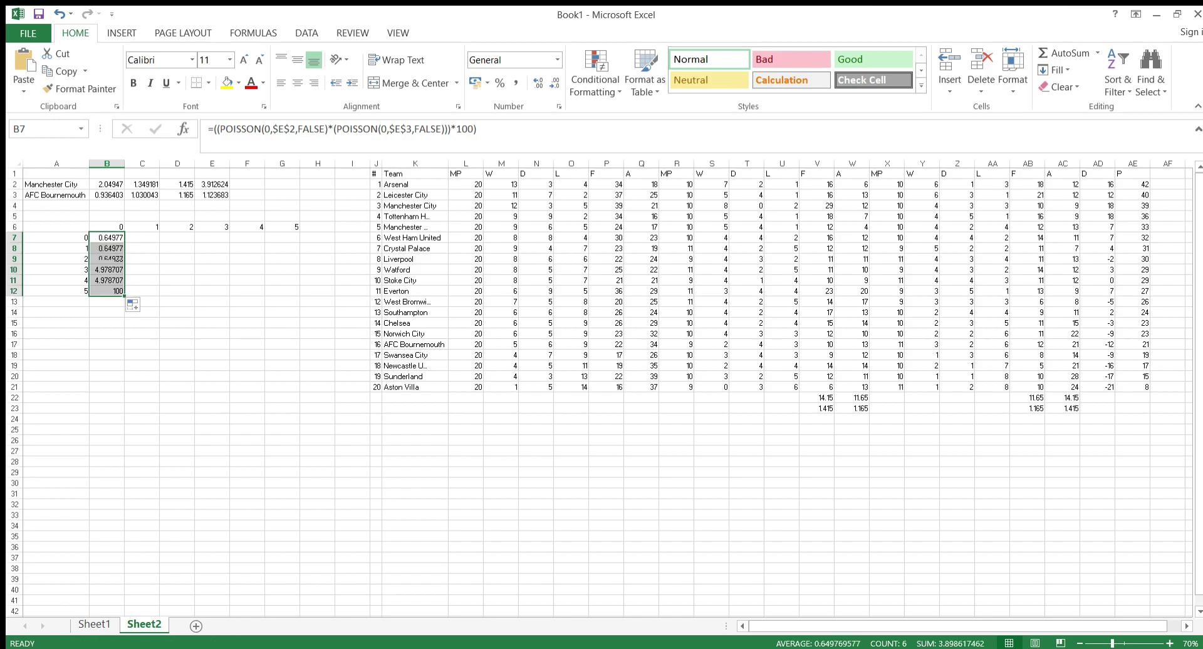
Step: Fill B7's correct-score formula across the 0-goal row through G7
{"action": "left_click", "coordinate": [107, 238]}
{"action": "left_click", "coordinate": [315, 129]}
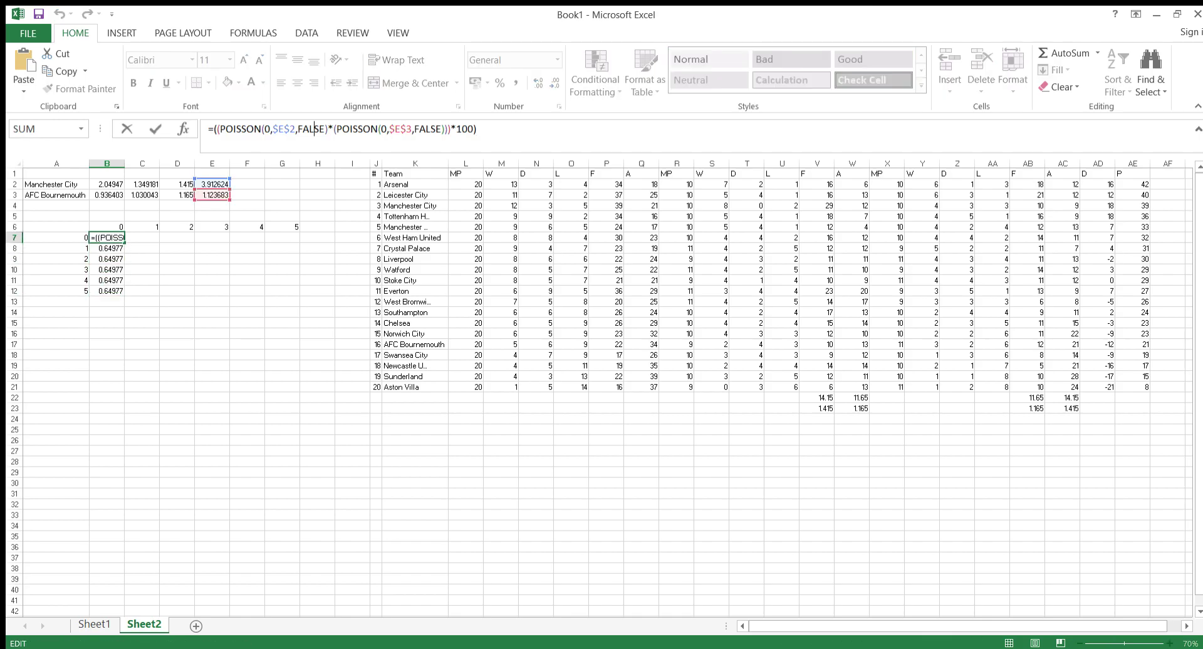
{"action": "key", "text": "Return"}
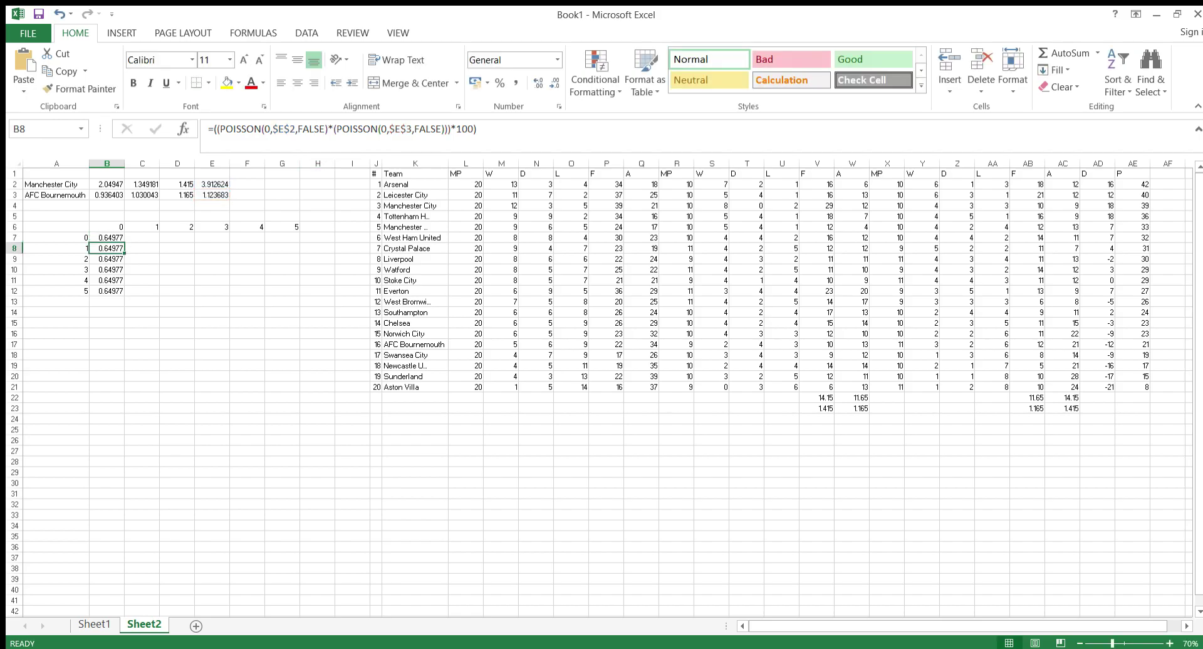
{"action": "left_click_drag", "start_coordinate": [124, 243], "coordinate": [298, 240]}
{"action": "left_click", "coordinate": [143, 259]}
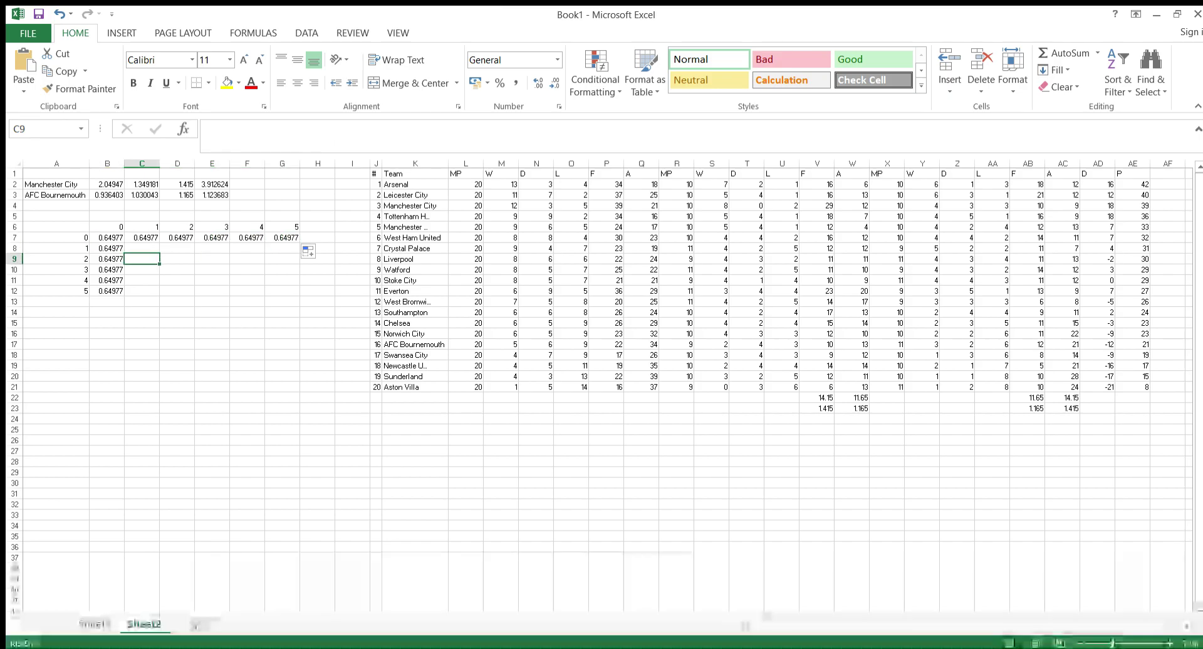
{"action": "left_click", "coordinate": [107, 238]}
Step: Set Manchester City's goal count in the first POISSON term to 1 in B8, 2 in B9 and 3 in B10
{"action": "left_click", "coordinate": [108, 249]}
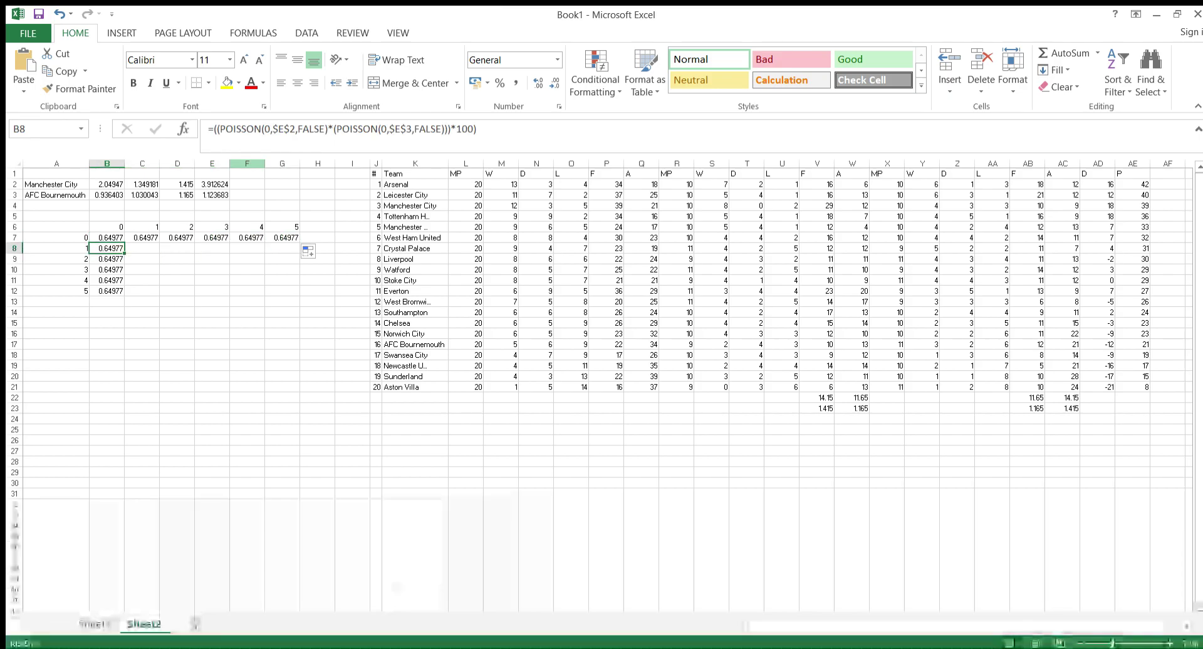
{"action": "key", "text": "F2"}
{"action": "key", "text": "Return"}
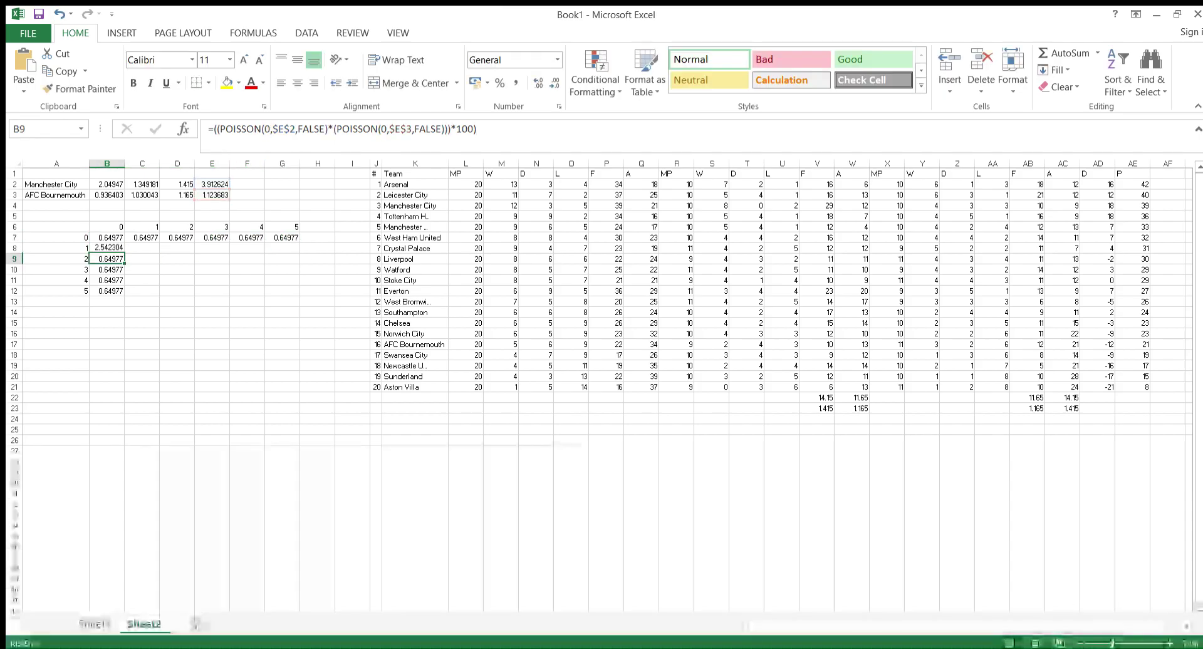
{"action": "key", "text": "F2"}
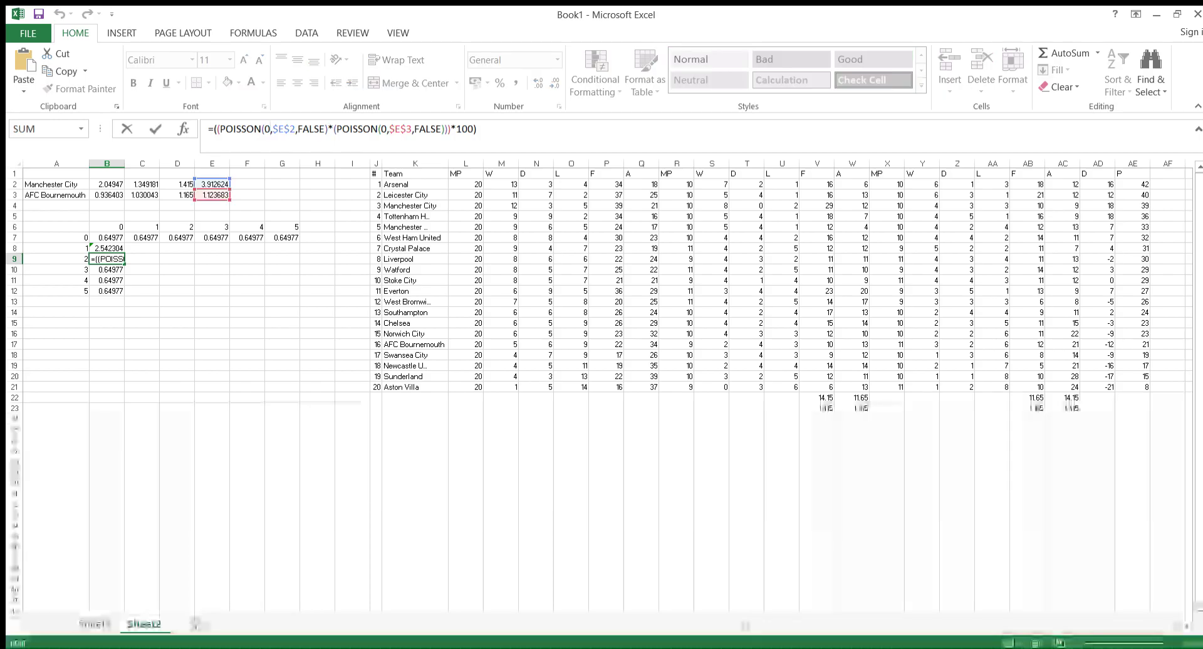
{"action": "key", "text": "Return"}
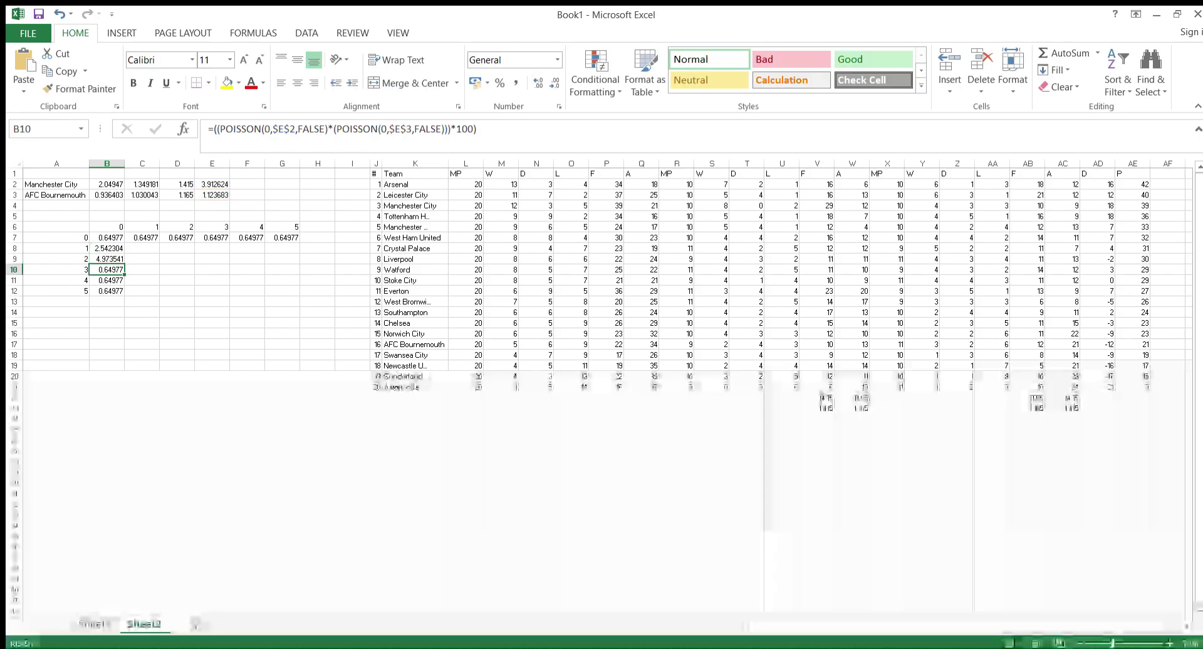
{"action": "key", "text": "F2"}
{"action": "key", "text": "Return"}
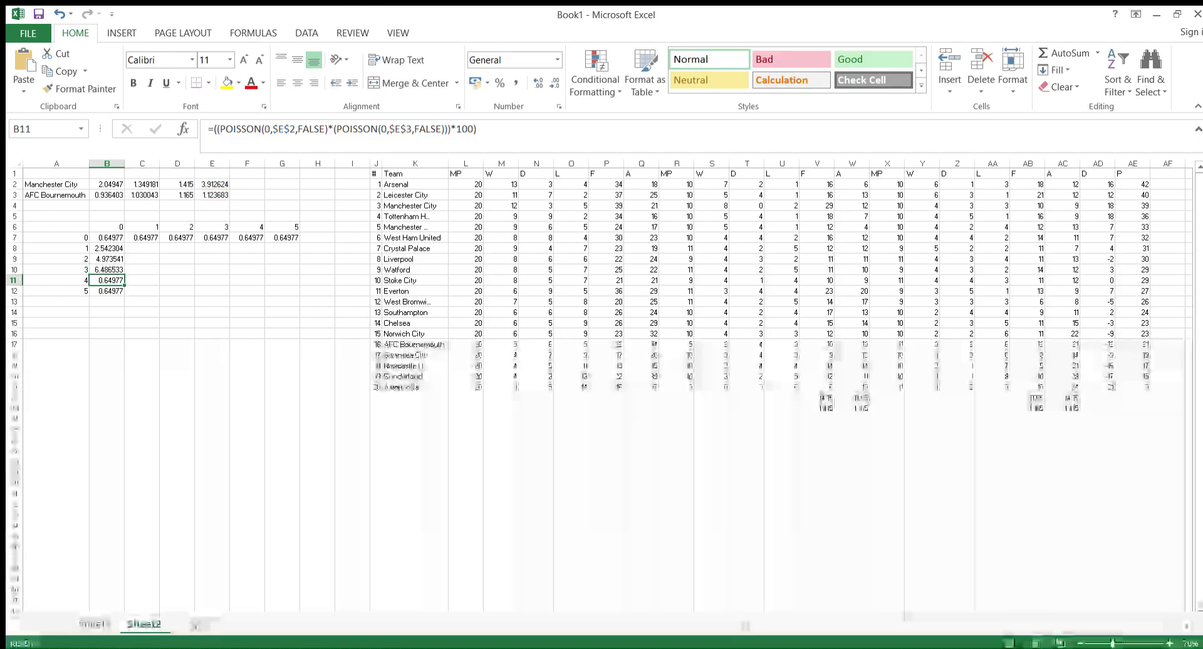
Step: Set the first POISSON term's goal count to 4 in B11 and 5 in B12
{"action": "key", "text": "F2"}
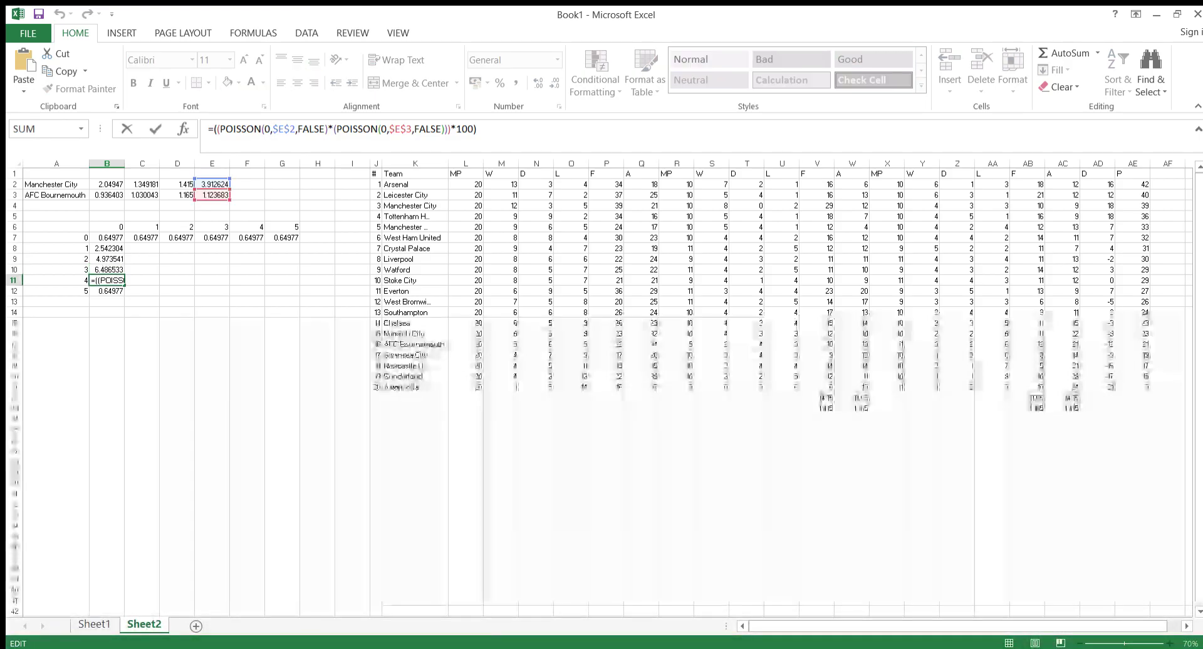
{"action": "key", "text": "BackSpace"}
{"action": "type", "text": "4"}
{"action": "key", "text": "Return"}
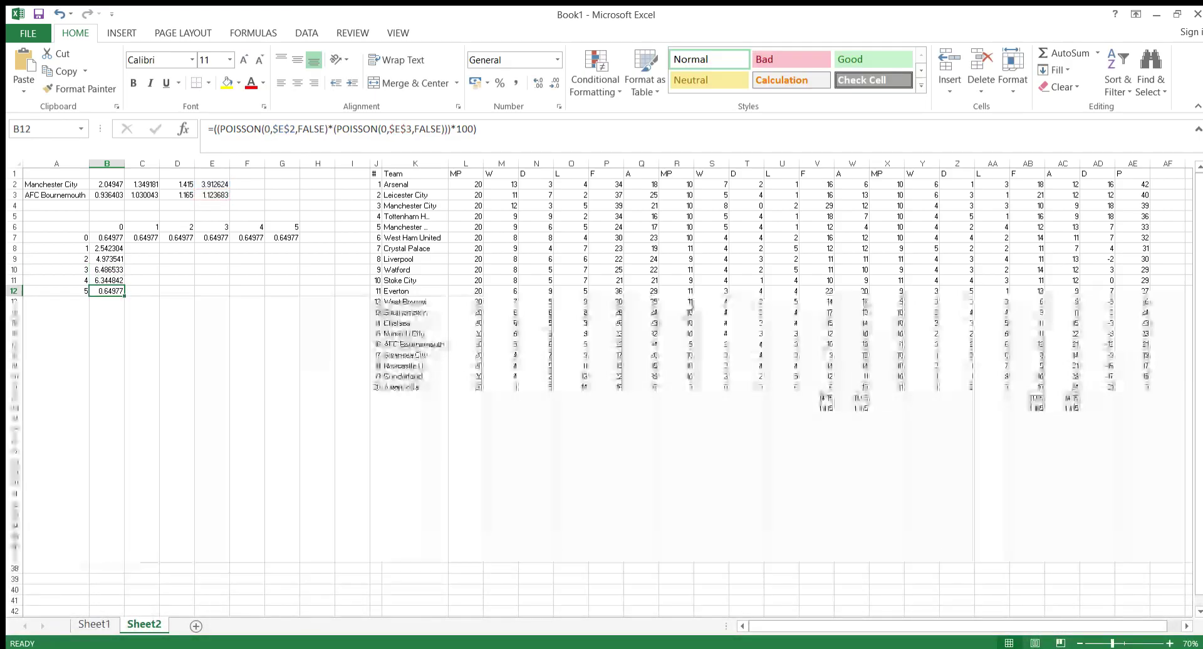
{"action": "left_click", "coordinate": [270, 129]}
{"action": "key", "text": "BackSpace"}
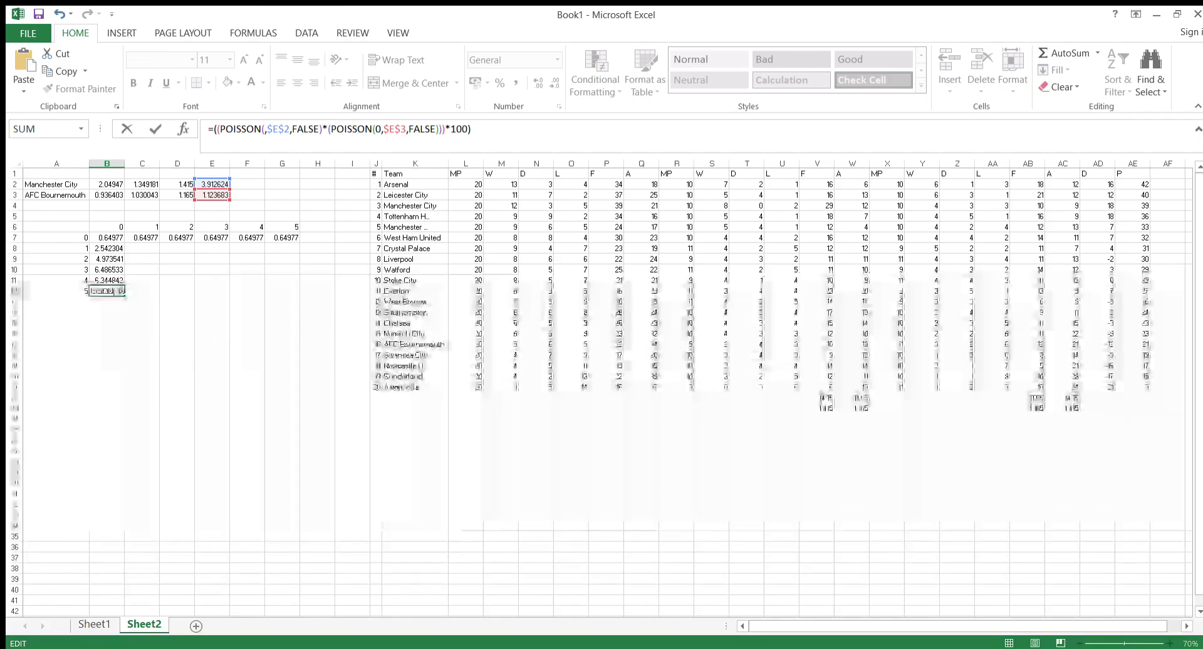
{"action": "type", "text": "5"}
{"action": "key", "text": "Return"}
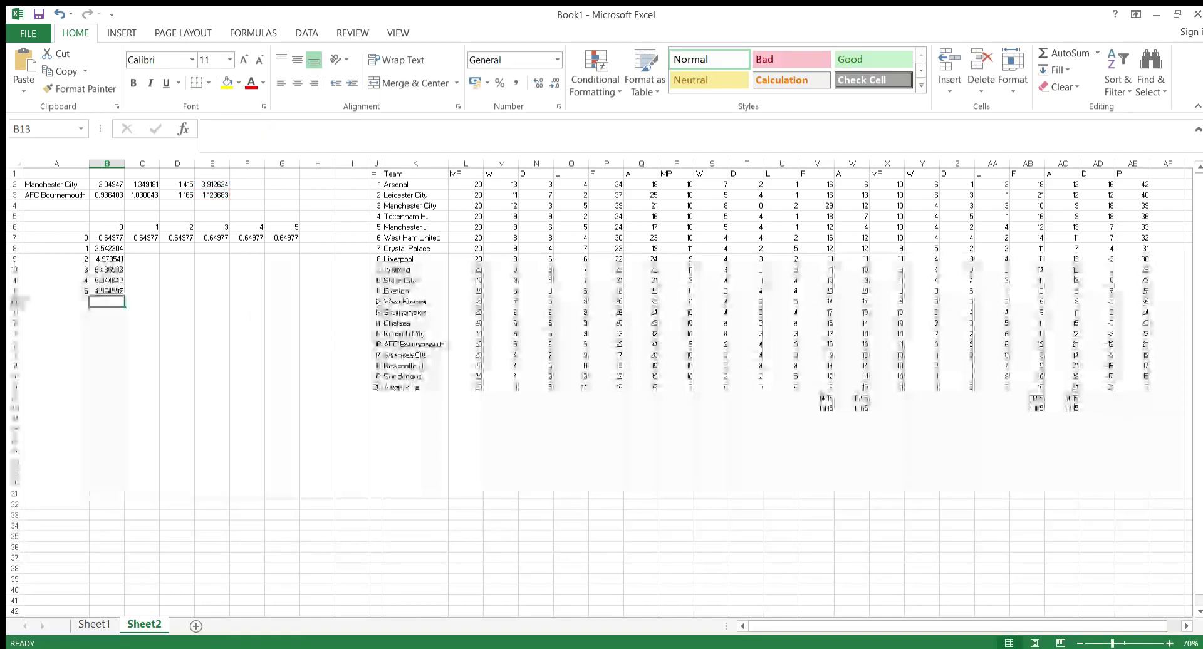
{"action": "key", "text": "Up"}
{"action": "left_click", "coordinate": [271, 129]}
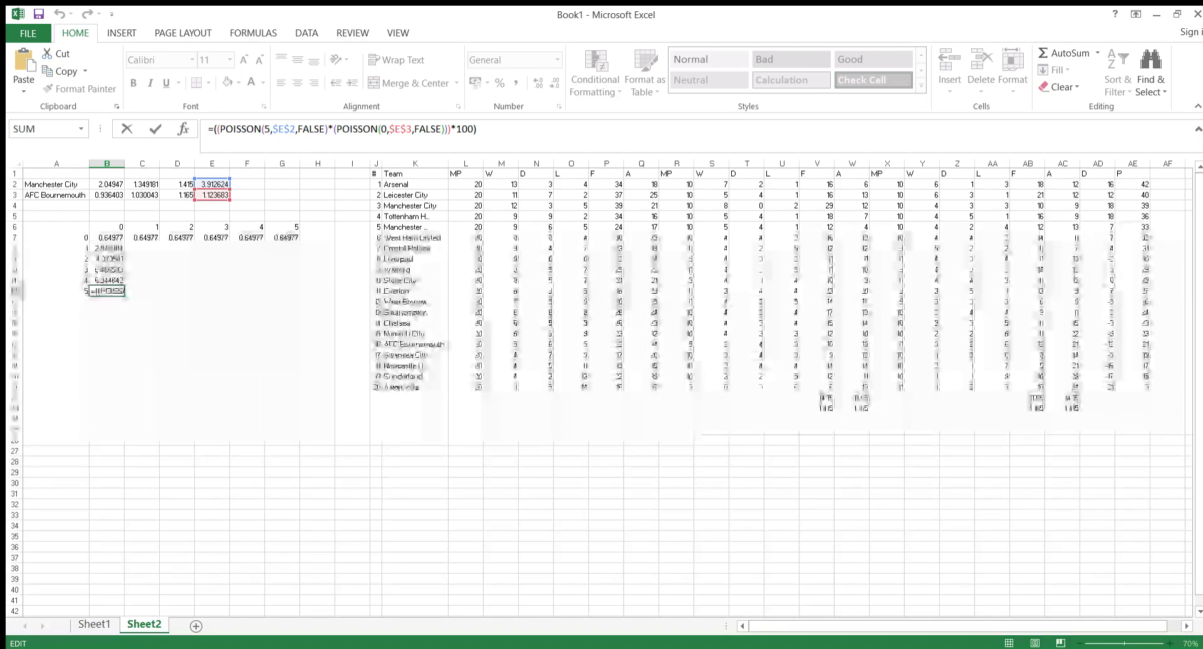
{"action": "key", "text": "Return"}
{"action": "key", "text": "Up"}
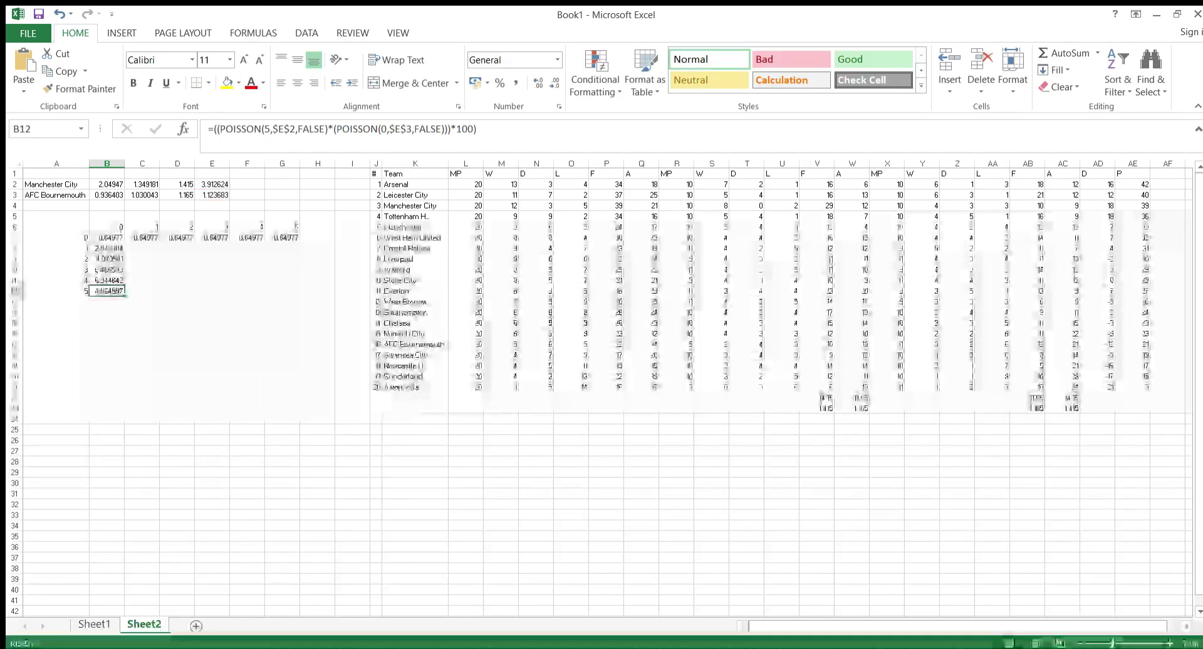
Step: Fill each formula in B8:B12 across its row through column G
{"action": "left_click_drag", "start_coordinate": [126, 295], "coordinate": [306, 303]}
{"action": "key", "text": "Right"}
{"action": "key", "text": "Left"}
{"action": "key", "text": "Up"}
{"action": "left_click_drag", "start_coordinate": [124, 285], "coordinate": [300, 286]}
{"action": "key", "text": "Up"}
{"action": "left_click_drag", "start_coordinate": [125, 274], "coordinate": [301, 274]}
{"action": "key", "text": "Up"}
{"action": "left_click_drag", "start_coordinate": [124, 263], "coordinate": [300, 261]}
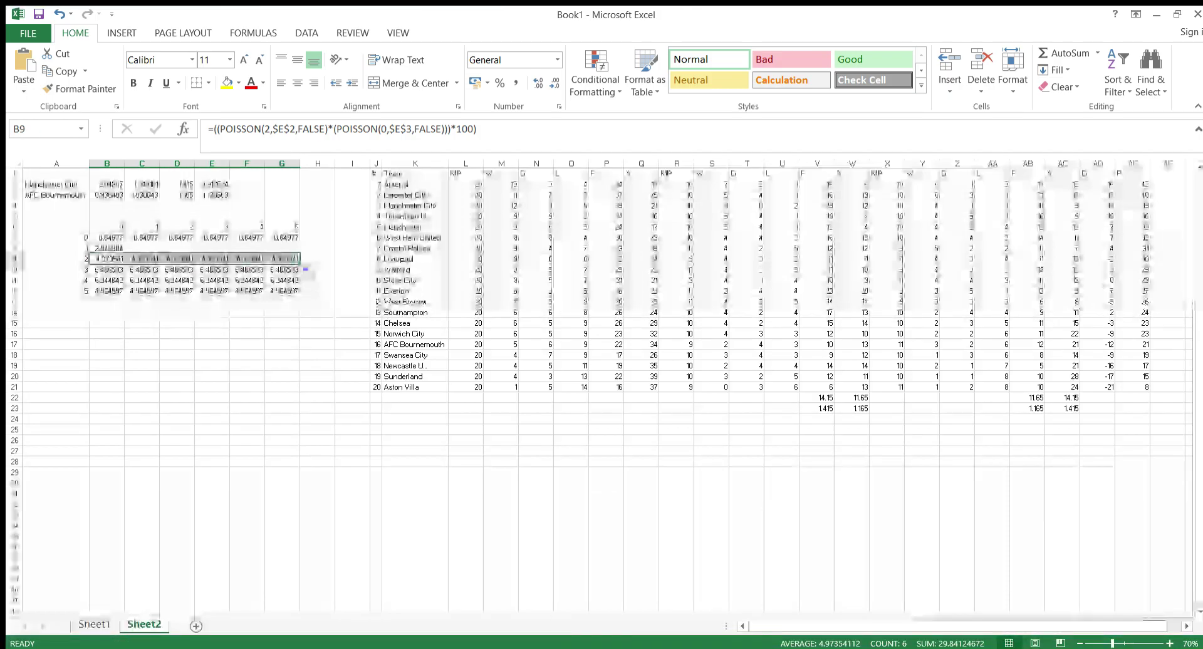
{"action": "key", "text": "Up"}
{"action": "left_click", "coordinate": [127, 255]}
{"action": "left_click", "coordinate": [107, 248]}
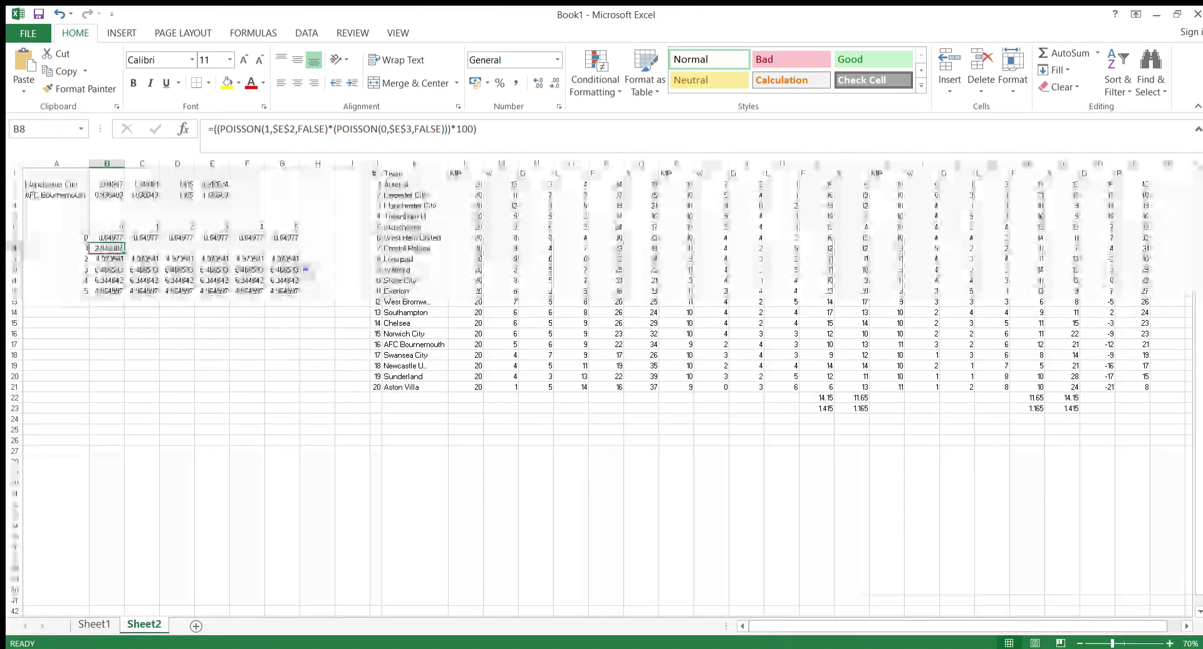
{"action": "left_click_drag", "start_coordinate": [125, 253], "coordinate": [298, 249]}
Step: Set AFC Bournemouth's goal count in the second POISSON term to 1 in C8 and C9
{"action": "left_click", "coordinate": [142, 248]}
{"action": "left_click", "coordinate": [387, 129]}
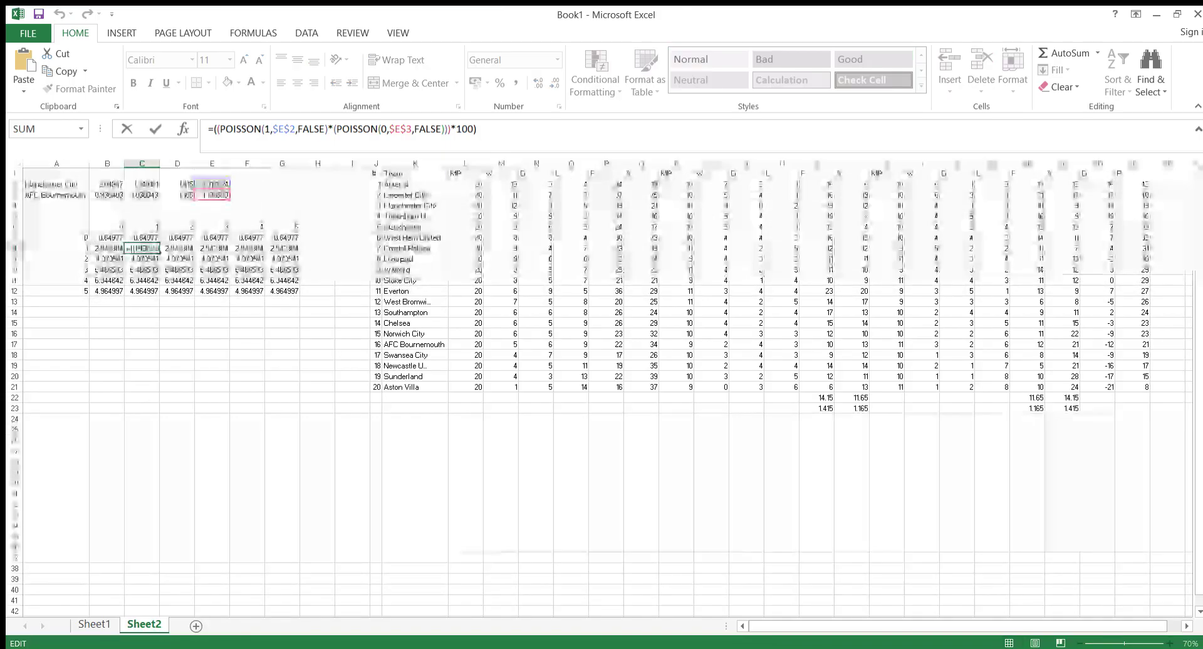
{"action": "key", "text": "BackSpace"}
{"action": "type", "text": "1"}
{"action": "key", "text": "Return"}
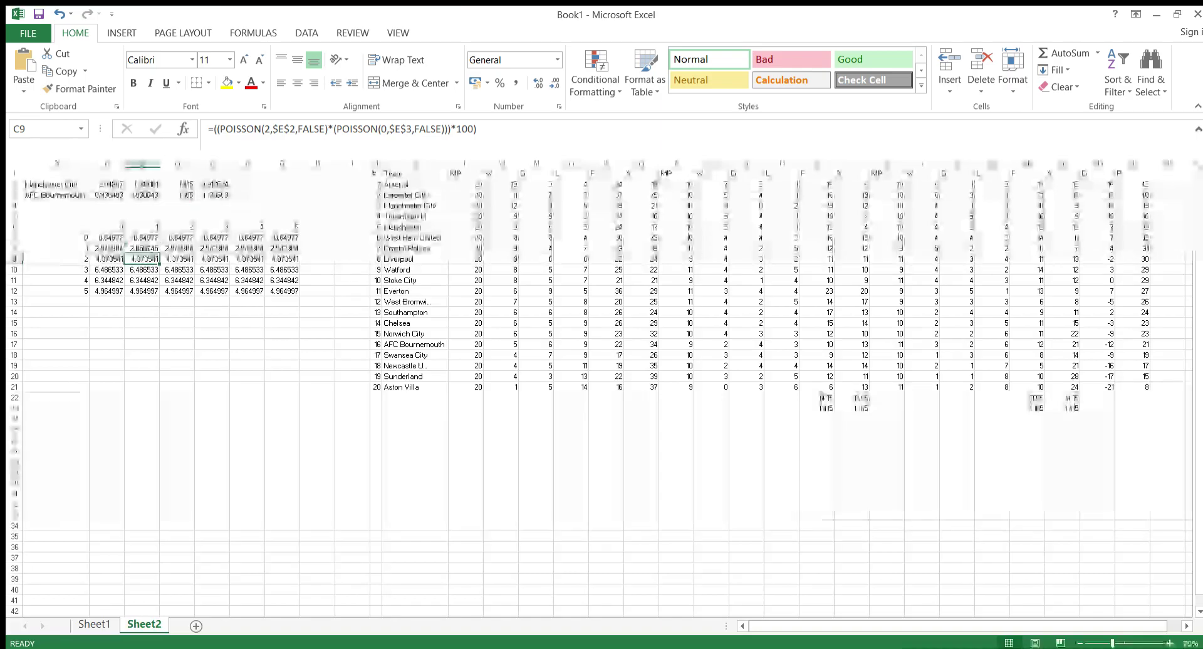
{"action": "key", "text": "F2"}
{"action": "left_click_drag", "start_coordinate": [386, 129], "coordinate": [380, 129]}
{"action": "type", "text": "1"}
{"action": "key", "text": "Return"}
Step: Set the second POISSON term's goal count to 1 in C10, C11 and C12
{"action": "left_click", "coordinate": [386, 129]}
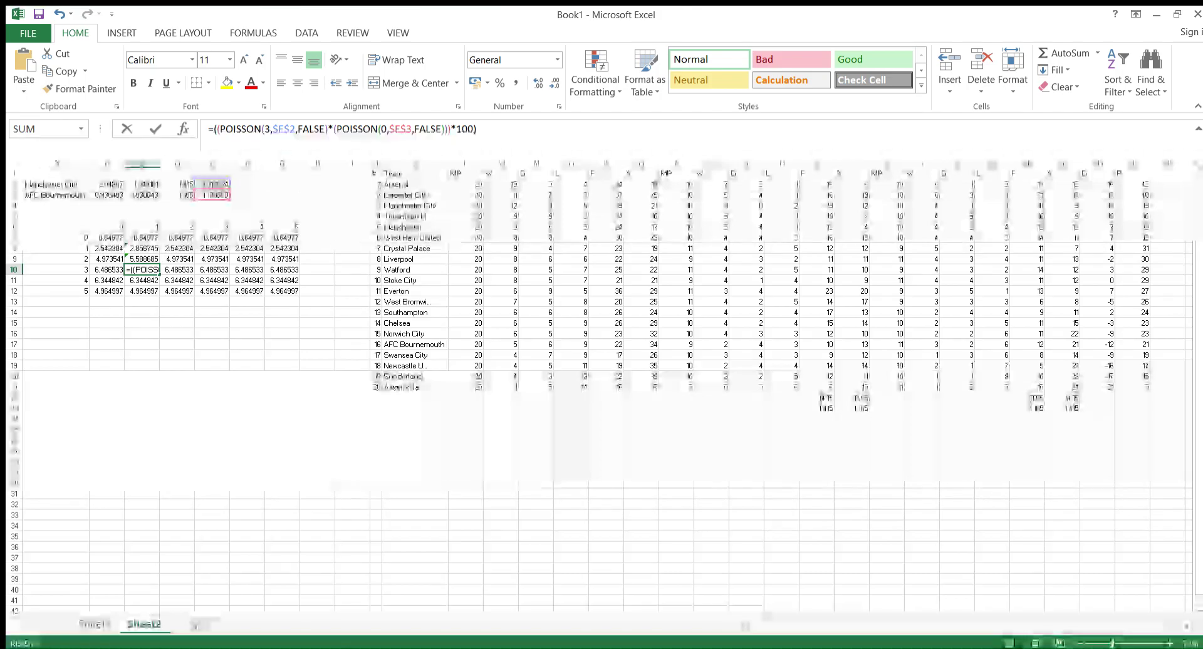
{"action": "key", "text": "BackSpace"}
{"action": "type", "text": "1"}
{"action": "key", "text": "Return"}
{"action": "key", "text": "F2"}
{"action": "key", "text": "BackSpace"}
{"action": "type", "text": "1"}
{"action": "key", "text": "Return"}
{"action": "key", "text": "F2"}
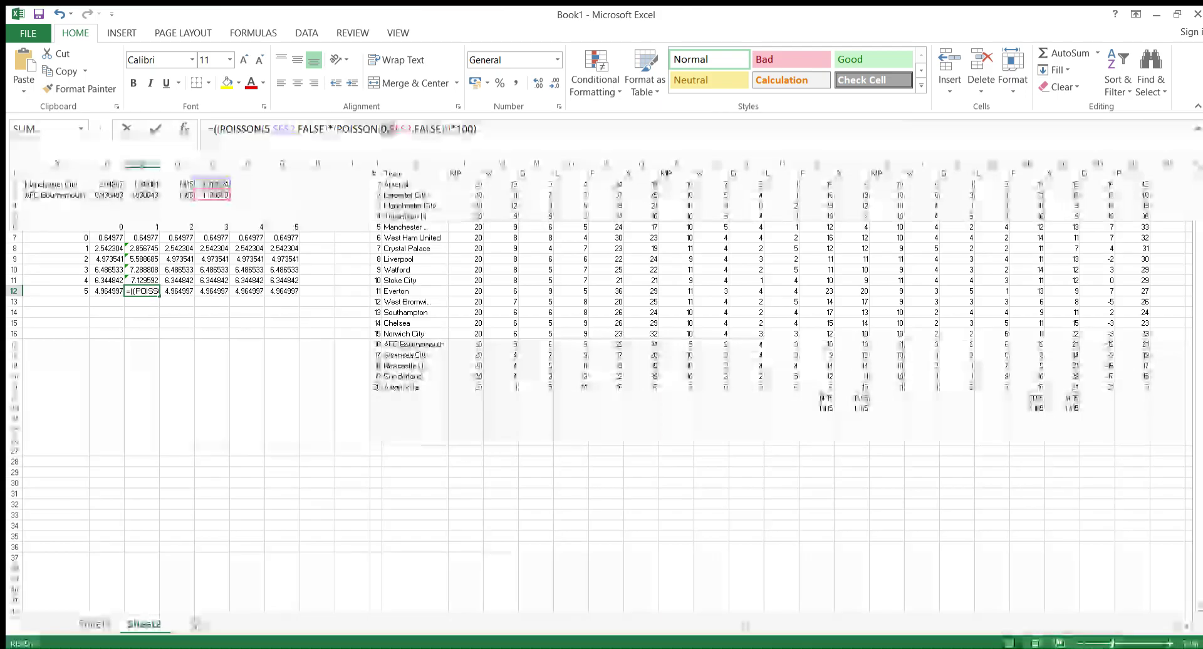
{"action": "key", "text": "BackSpace"}
{"action": "type", "text": "1"}
{"action": "key", "text": "Return"}
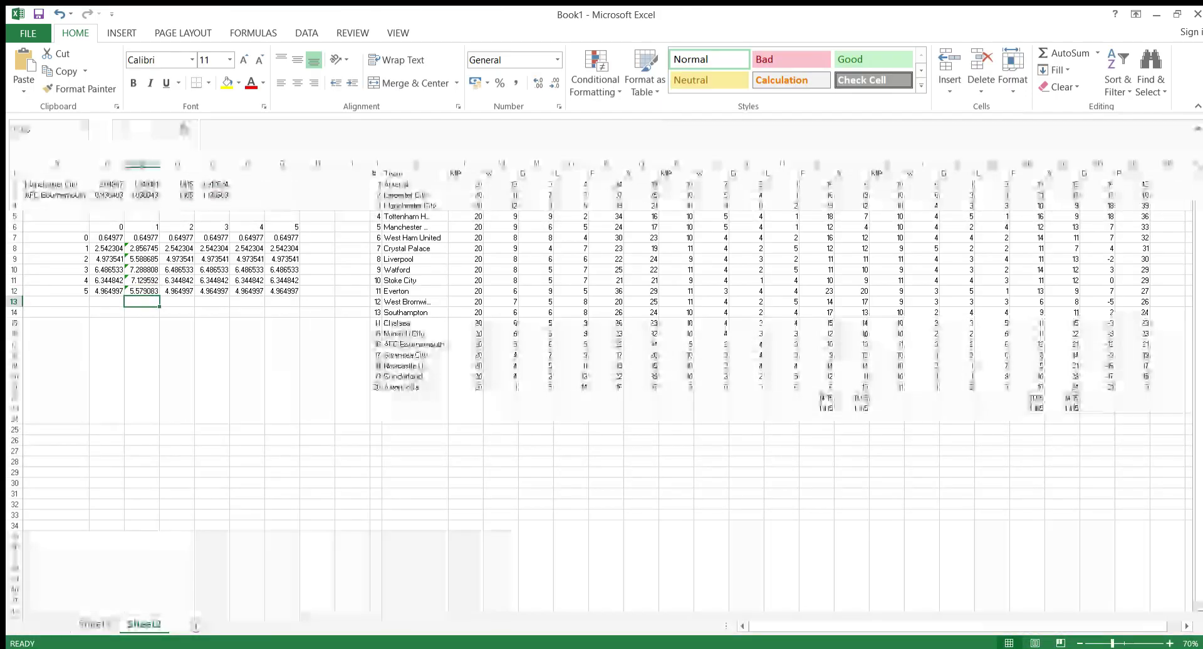
Step: Set AFC Bournemouth's goal count in the second POISSON term to 2 in D8 and D9
{"action": "left_click", "coordinate": [178, 249]}
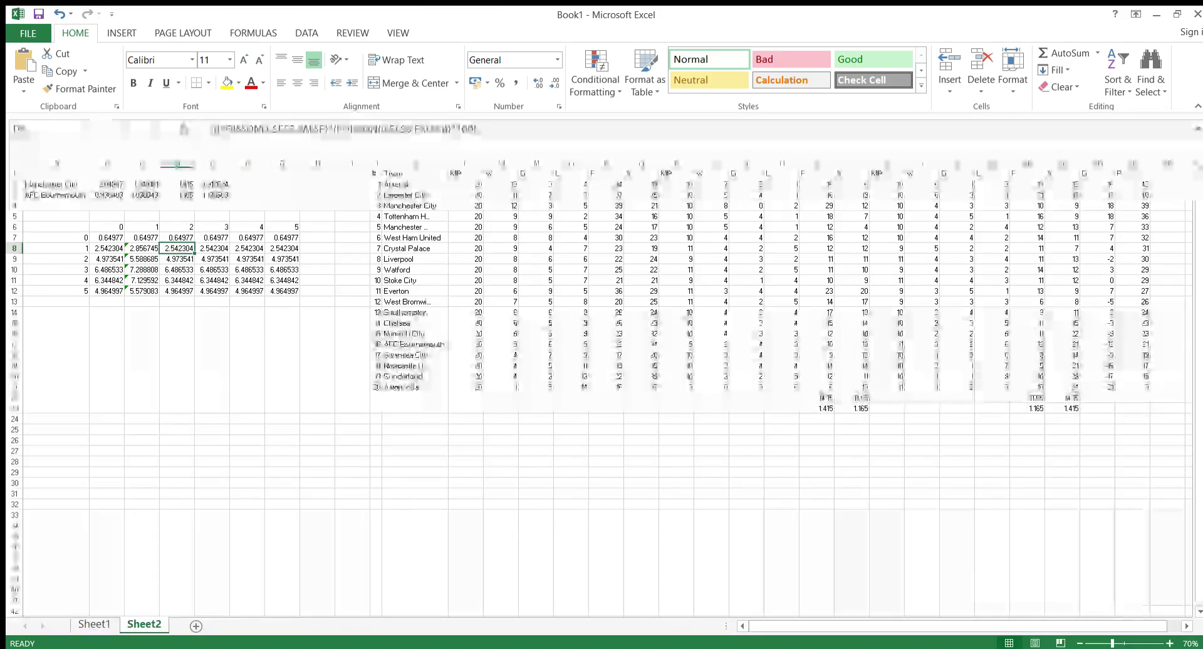
{"action": "key", "text": "F2"}
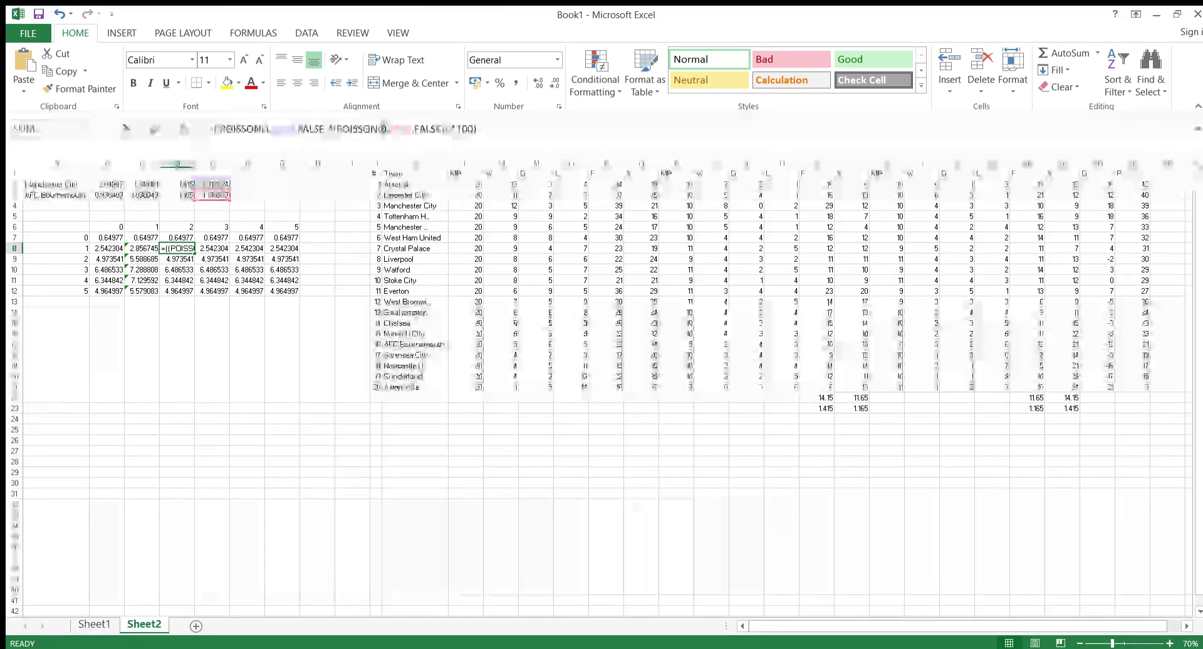
{"action": "left_click", "coordinate": [386, 128]}
{"action": "key", "text": "BackSpace"}
{"action": "type", "text": "2"}
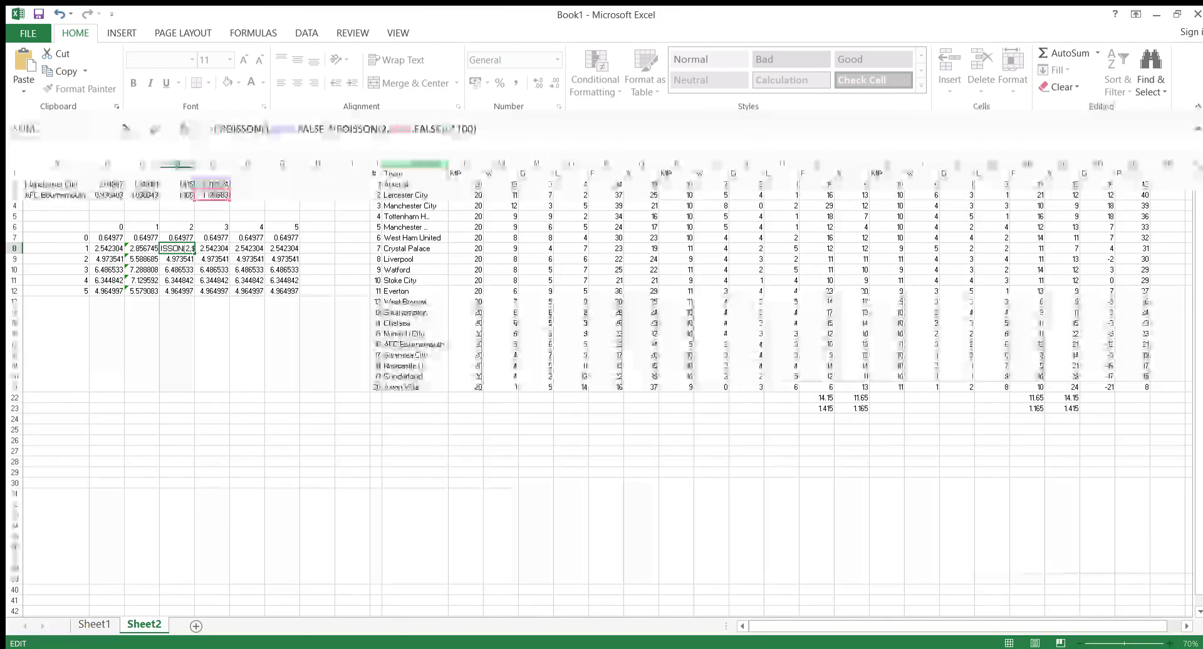
{"action": "key", "text": "Return"}
{"action": "key", "text": "F2"}
{"action": "left_click", "coordinate": [386, 128]}
{"action": "key", "text": "BackSpace"}
{"action": "type", "text": "2"}
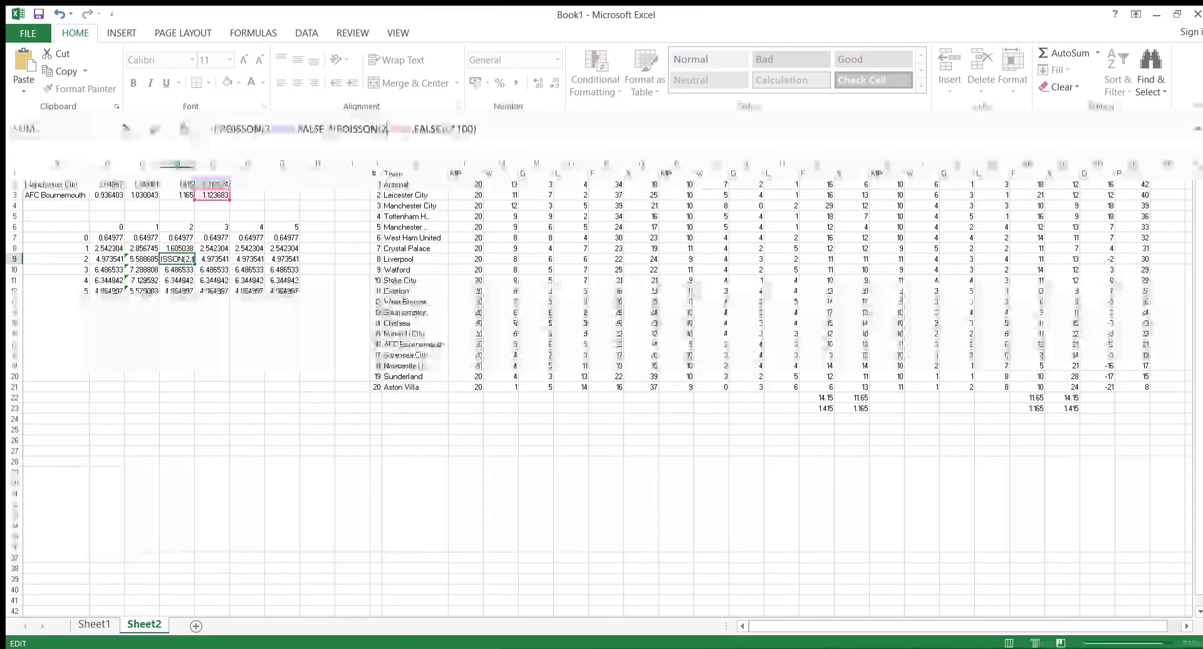
{"action": "key", "text": "Return"}
Step: Set the second POISSON term's goal count to 2 in D10, D11 and D12
{"action": "left_click", "coordinate": [387, 129]}
{"action": "key", "text": "BackSpace"}
{"action": "type", "text": "2"}
{"action": "key", "text": "Return"}
{"action": "left_click", "coordinate": [386, 129]}
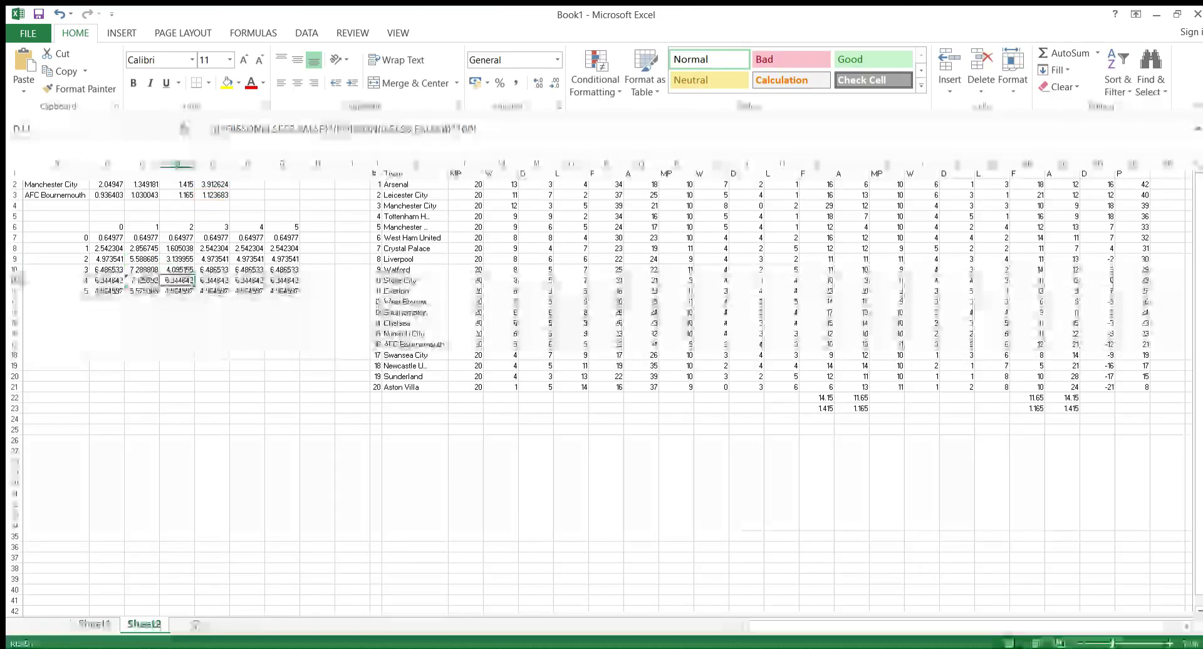
{"action": "key", "text": "F2"}
{"action": "key", "text": "BackSpace"}
{"action": "type", "text": "2"}
{"action": "key", "text": "Return"}
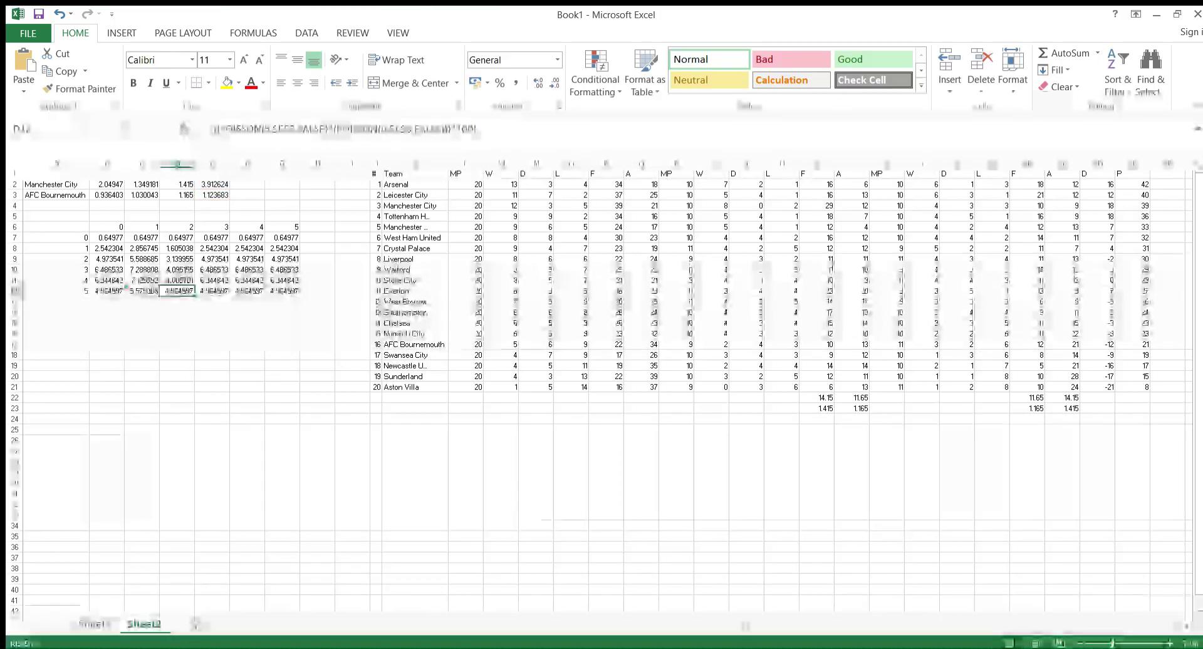
{"action": "left_click_drag", "start_coordinate": [381, 128], "coordinate": [387, 128]}
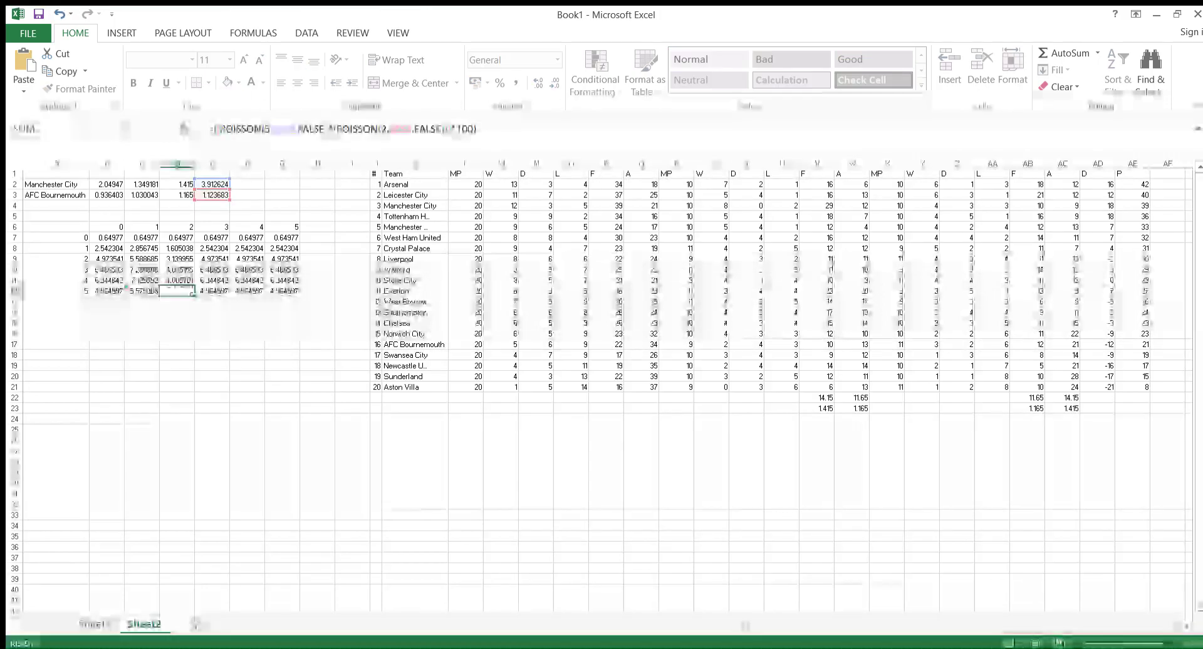
{"action": "type", "text": "2"}
{"action": "key", "text": "Return"}
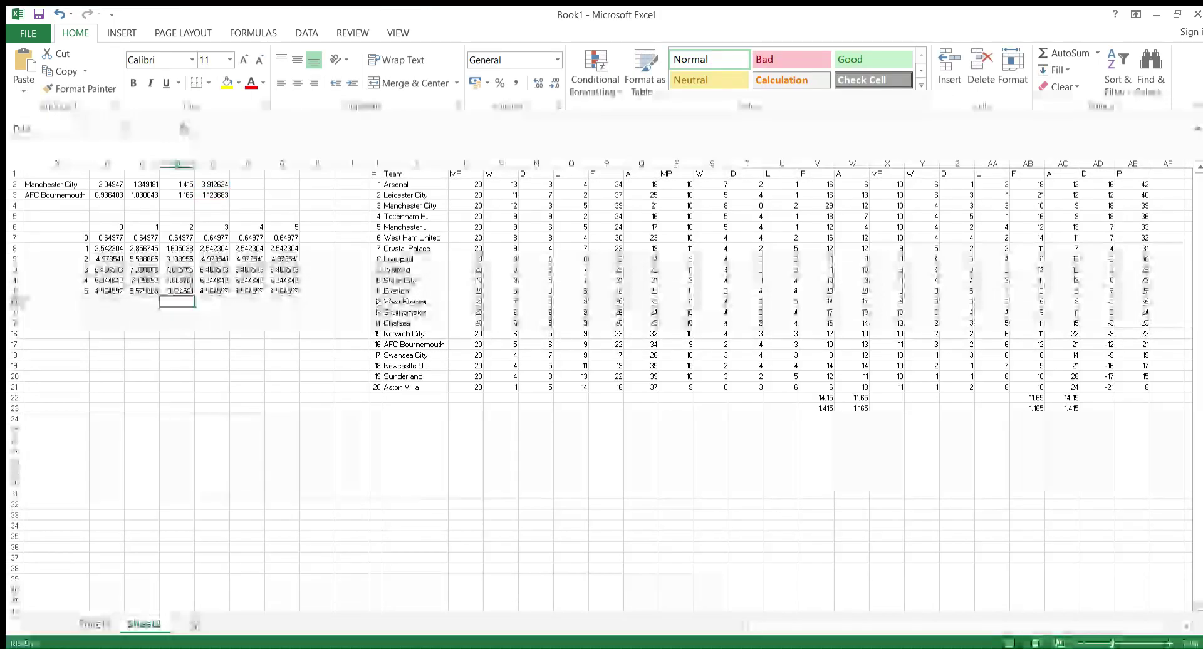
Step: Set AFC Bournemouth's goal count in E7's second POISSON term to 3
{"action": "left_click", "coordinate": [213, 238]}
{"action": "left_click", "coordinate": [387, 129]}
{"action": "left_click", "coordinate": [387, 128]}
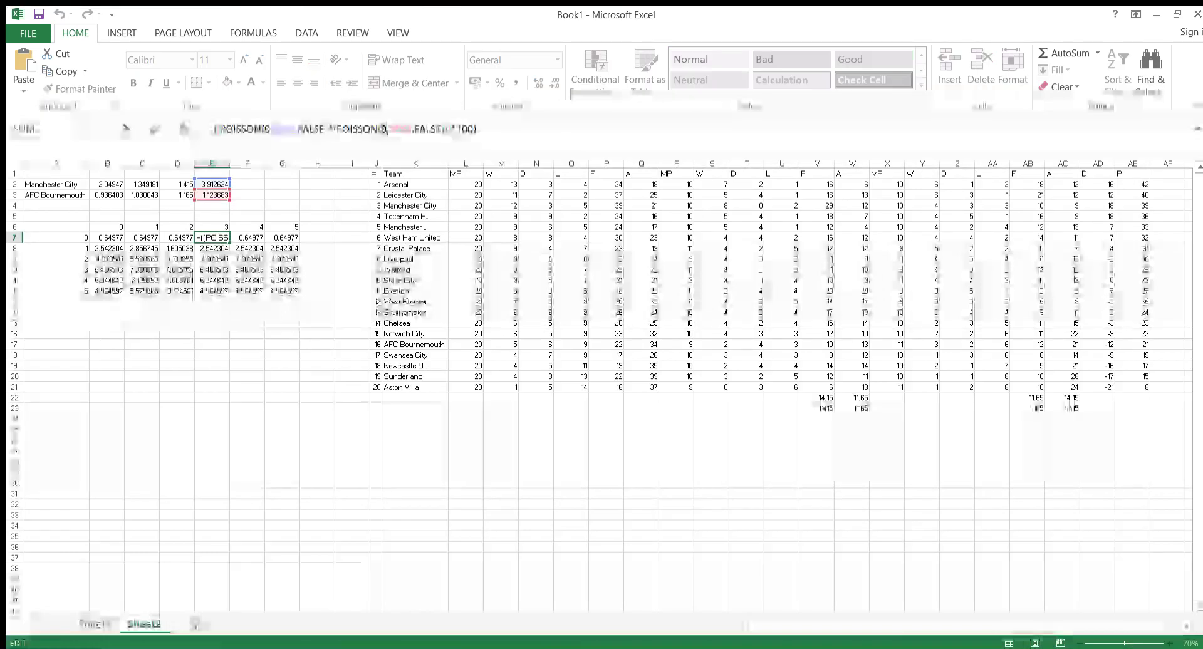
{"action": "key", "text": "BackSpace"}
{"action": "type", "text": "3"}
{"action": "key", "text": "Return"}
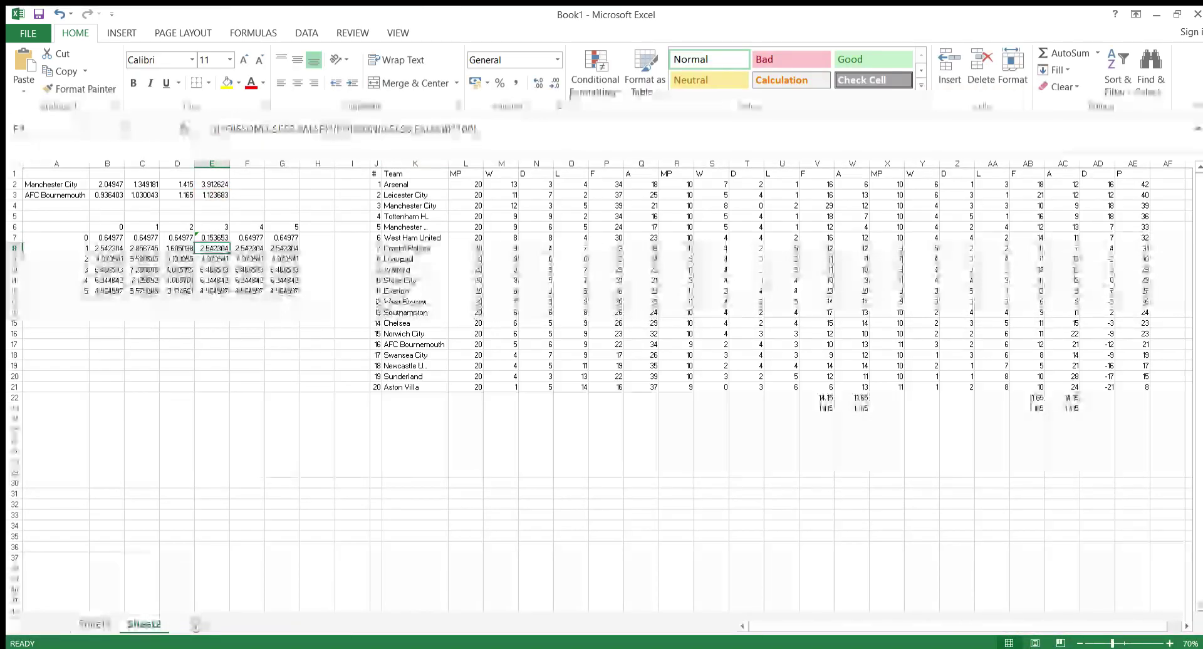
Step: Set AFC Bournemouth's goal count in the second POISSON term to 3 in E8 and E9
{"action": "left_click", "coordinate": [387, 129]}
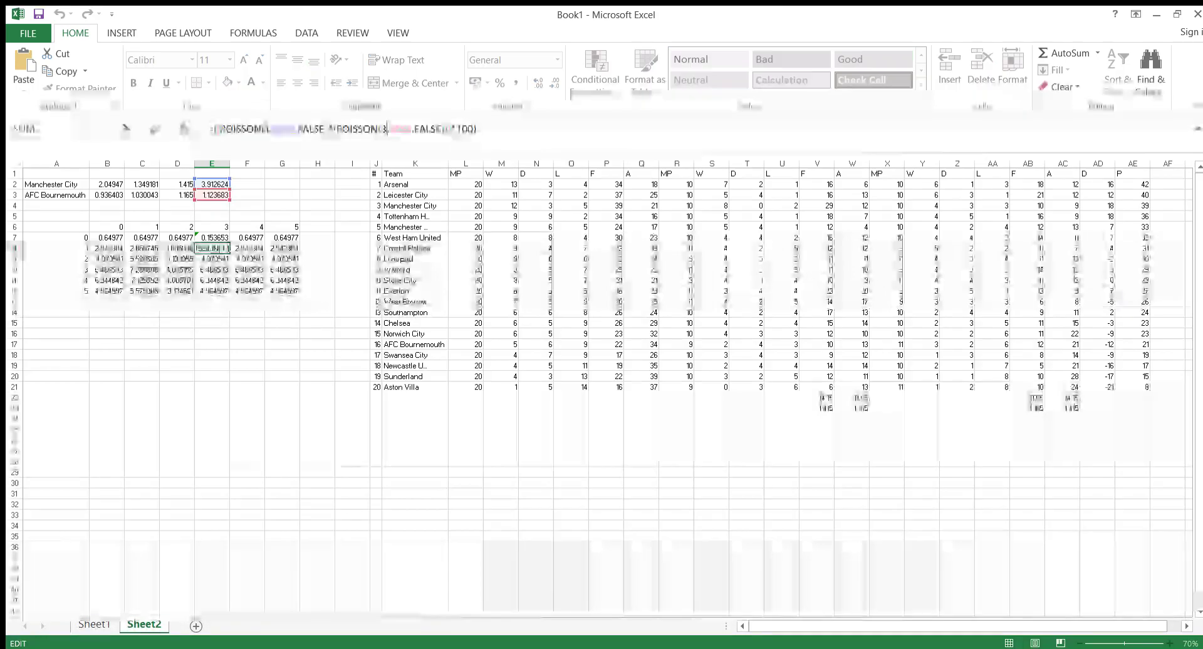
{"action": "key", "text": "BackSpace"}
{"action": "type", "text": "3"}
{"action": "key", "text": "Return"}
{"action": "left_click", "coordinate": [386, 130]}
{"action": "key", "text": "BackSpace"}
{"action": "type", "text": "3"}
{"action": "key", "text": "Return"}
{"action": "key", "text": "Return"}
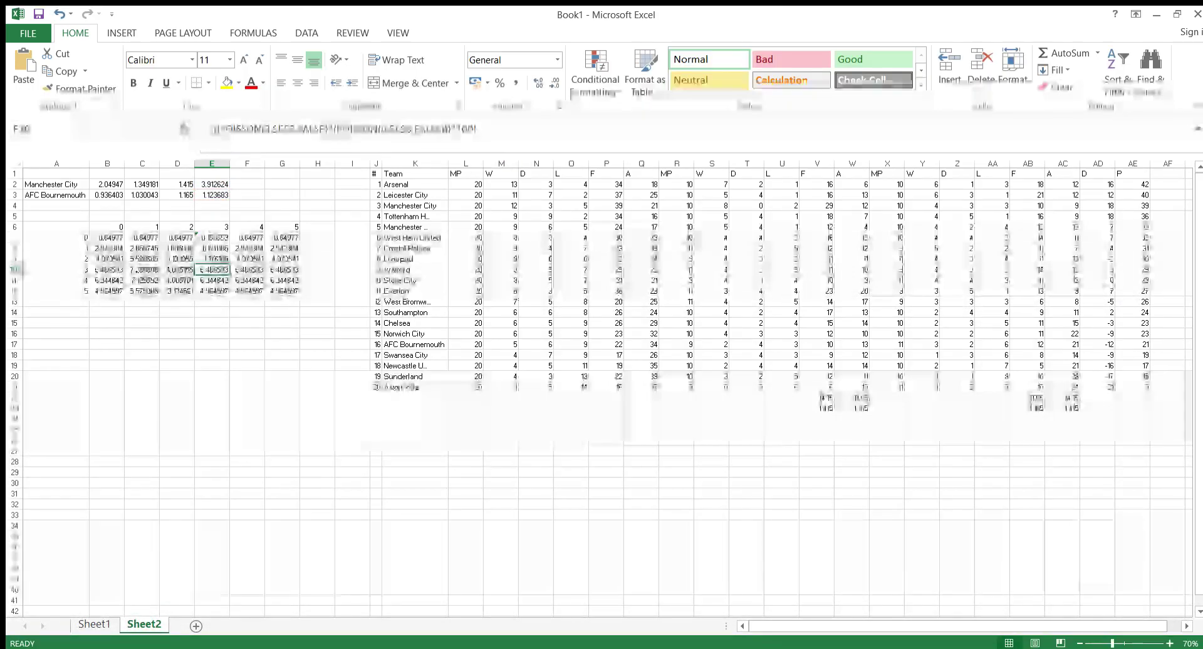
Step: Set the second POISSON term's goal count to 3 in E10, E11 and E12
{"action": "left_click", "coordinate": [386, 129]}
{"action": "key", "text": "BackSpace"}
{"action": "type", "text": "3"}
{"action": "key", "text": "Return"}
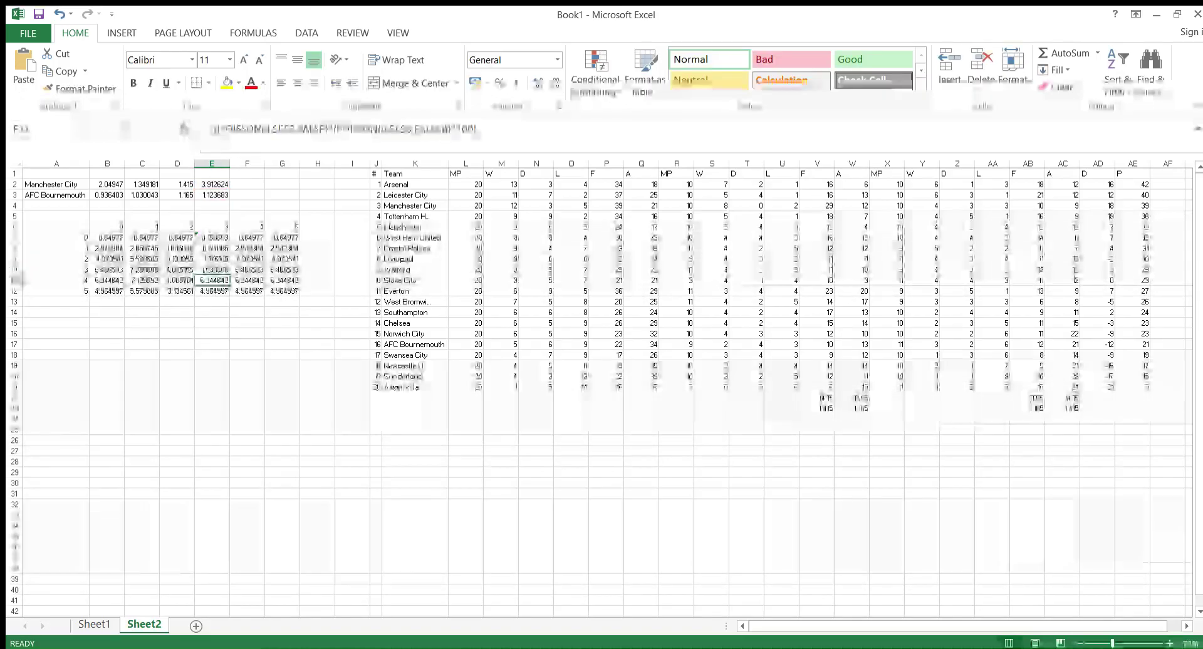
{"action": "left_click", "coordinate": [387, 130]}
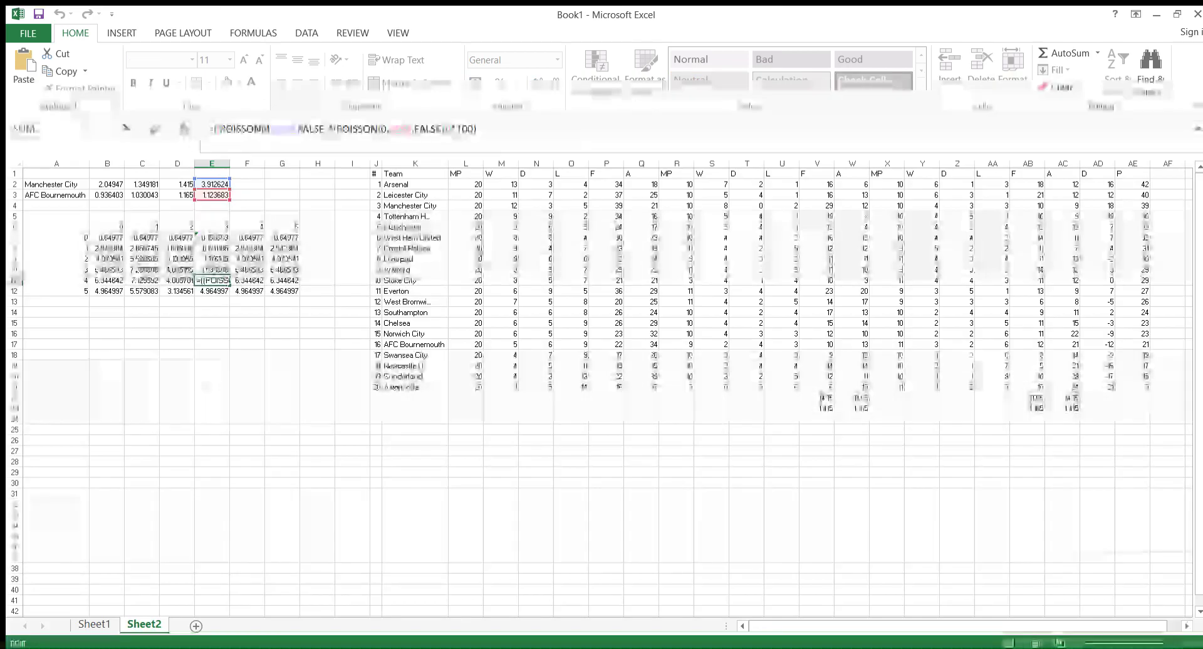
{"action": "key", "text": "BackSpace"}
{"action": "type", "text": "4"}
{"action": "key", "text": "Return"}
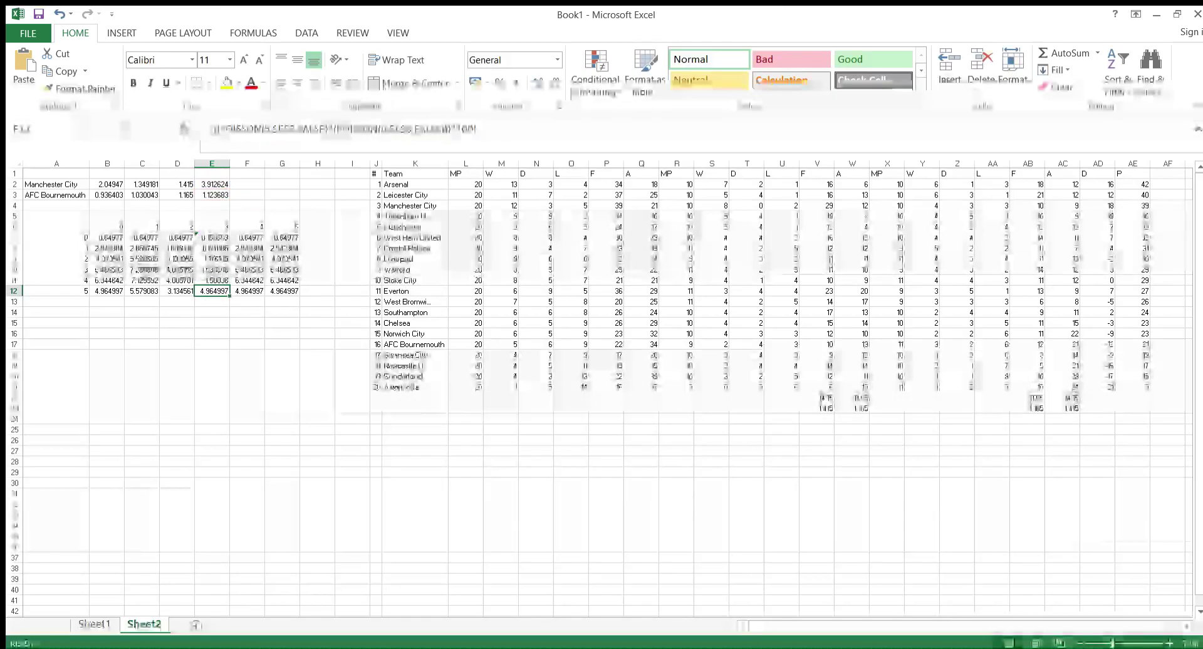
{"action": "left_click", "coordinate": [387, 128]}
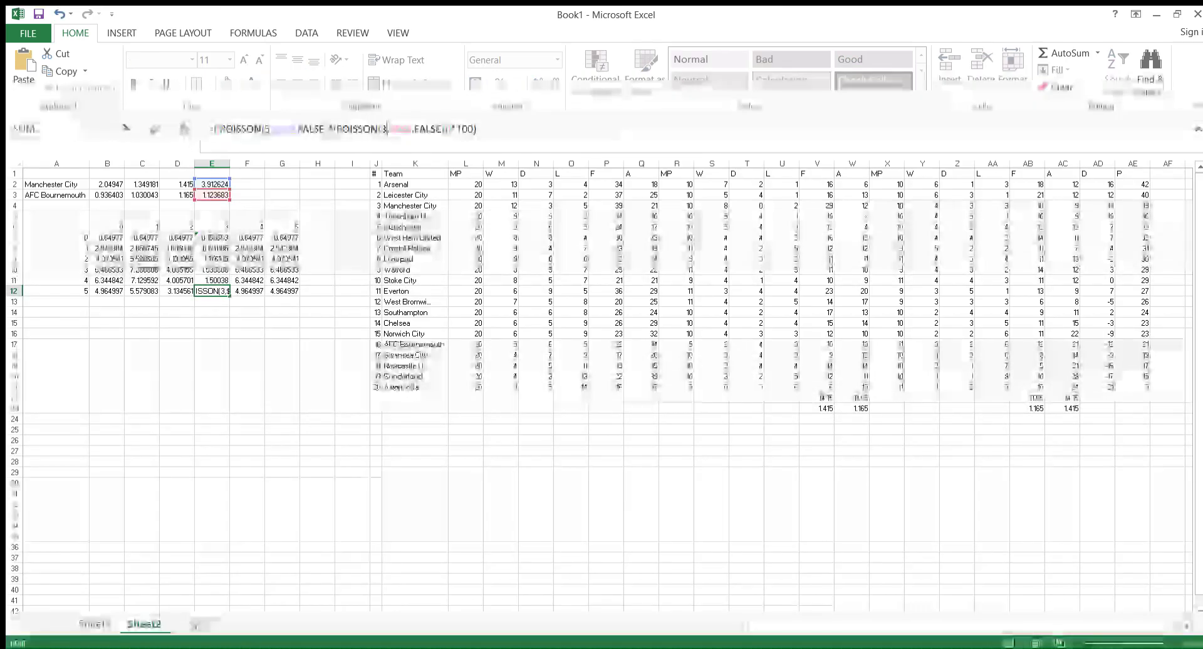
{"action": "key", "text": "BackSpace"}
{"action": "type", "text": "5"}
{"action": "key", "text": "Return"}
Step: Set AFC Bournemouth's goal count in the second POISSON term to 4 in F7, F8 and F9
{"action": "key", "text": "Up"}
{"action": "key", "text": "Up"}
{"action": "key", "text": "Up"}
{"action": "key", "text": "Up"}
{"action": "key", "text": "Up"}
{"action": "key", "text": "Up"}
{"action": "key", "text": "Right"}
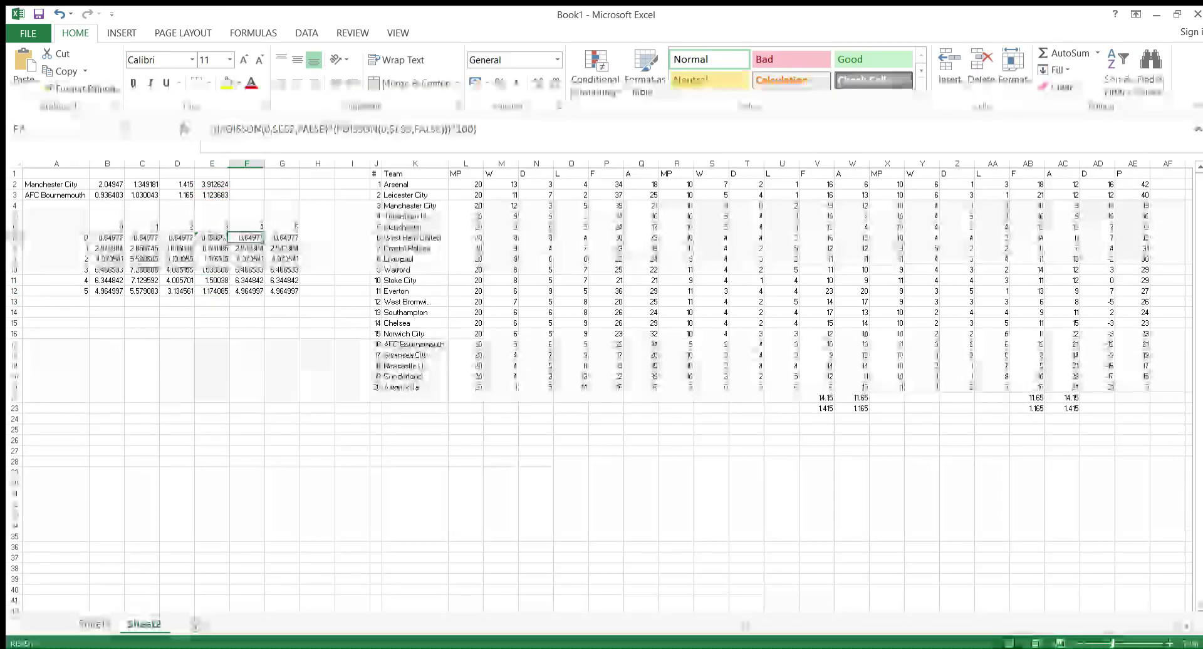
{"action": "key", "text": "Down"}
{"action": "key", "text": "F2"}
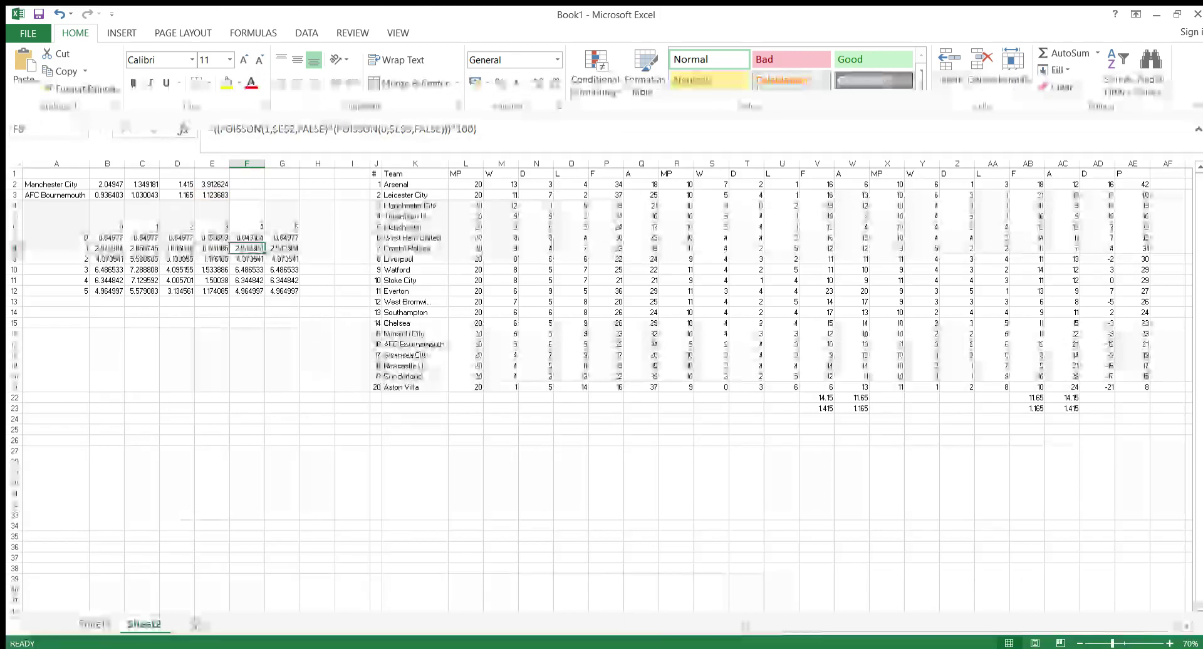
{"action": "key", "text": "F2"}
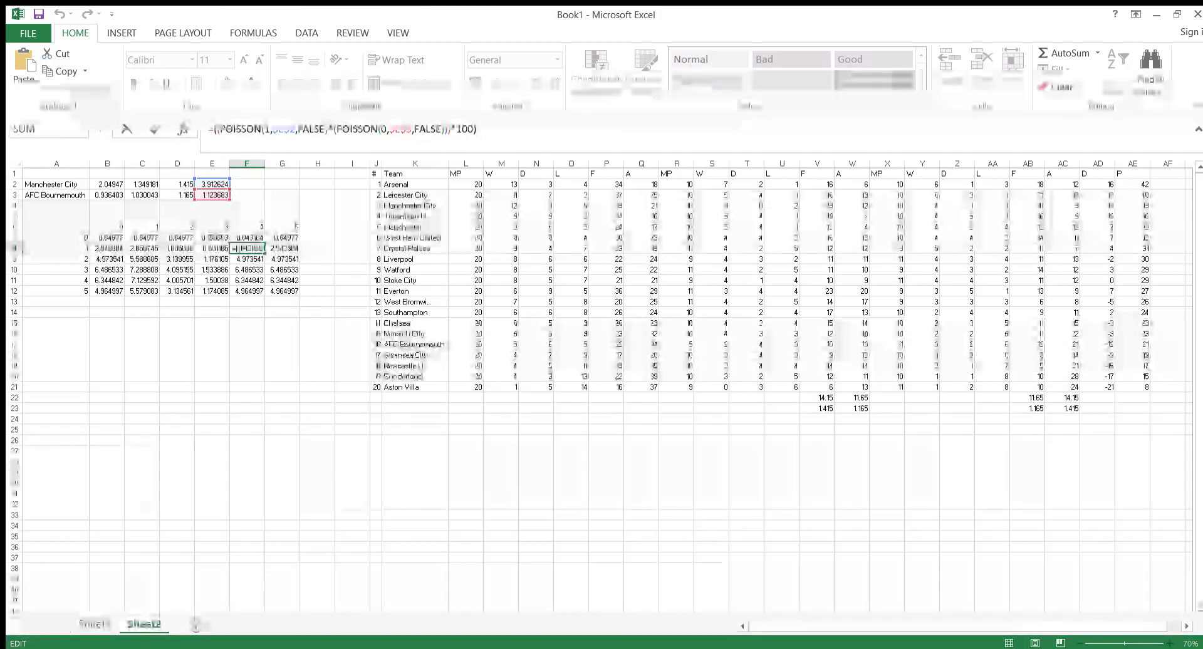
{"action": "key", "text": "Return"}
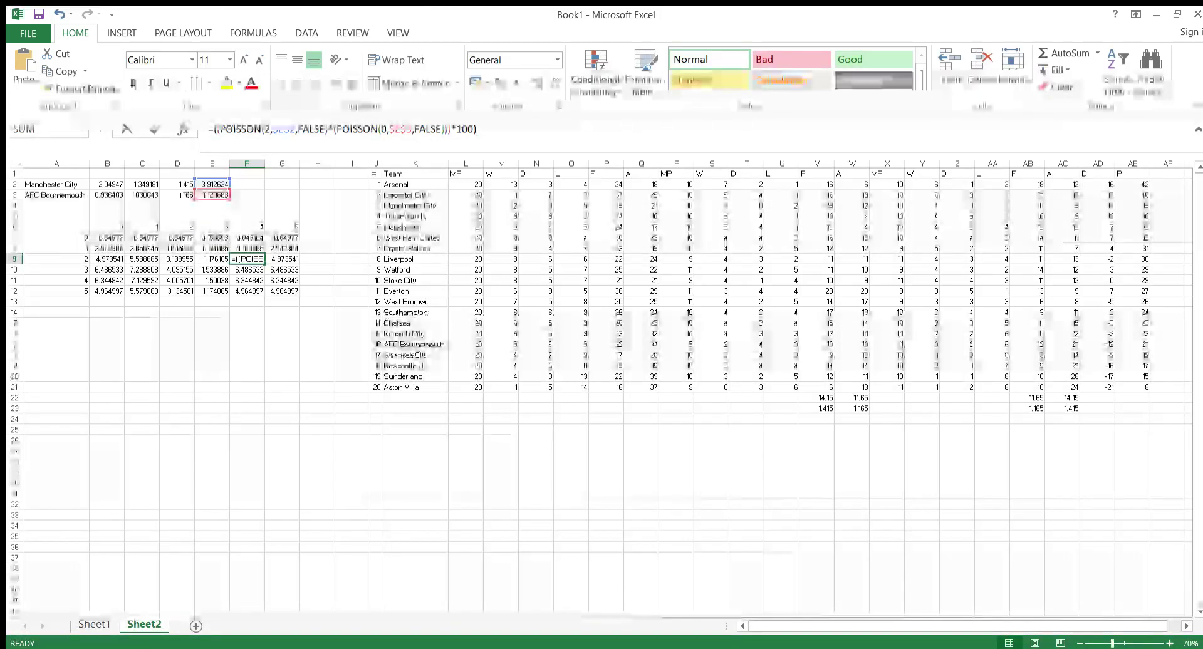
{"action": "key", "text": "F2"}
{"action": "key", "text": "Return"}
Step: Set the second POISSON term's goal count to 4 in F10, F11 and F12
{"action": "double_click", "coordinate": [384, 129]}
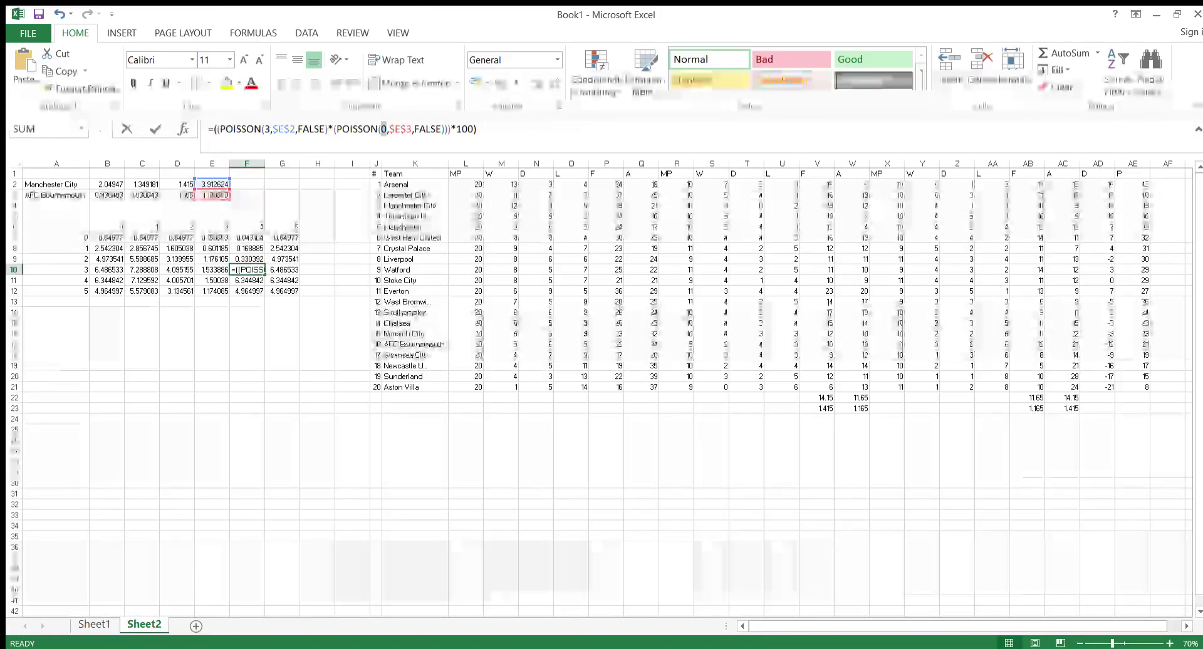
{"action": "type", "text": "4"}
{"action": "key", "text": "Return"}
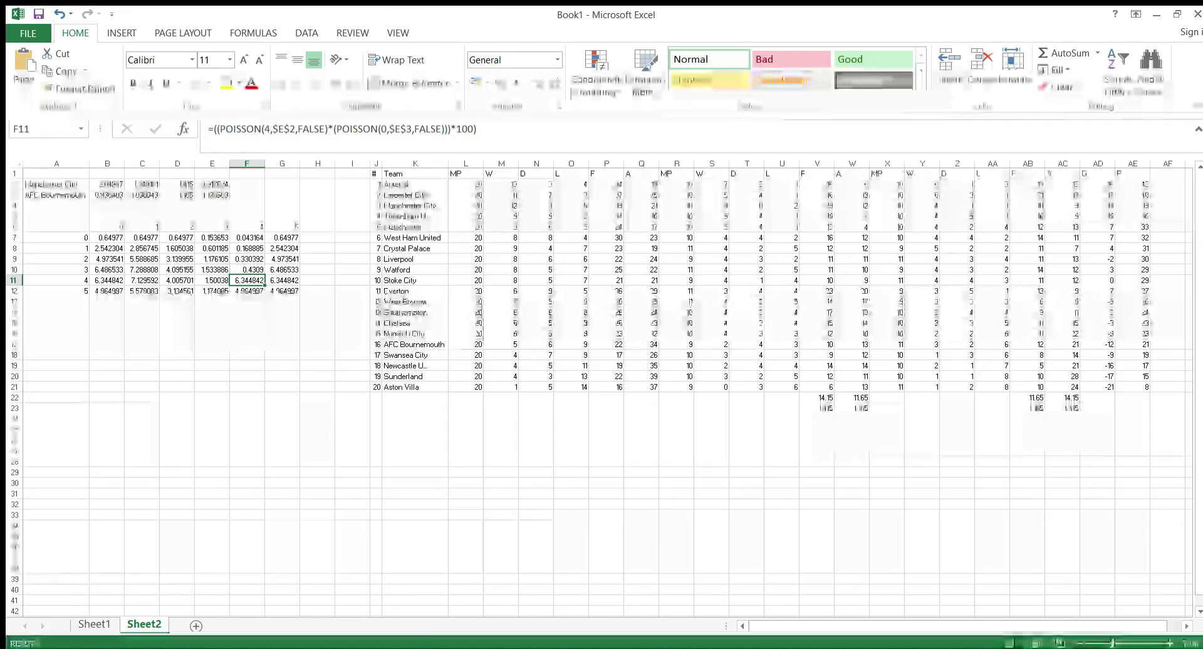
{"action": "key", "text": "F2"}
{"action": "left_click_drag", "start_coordinate": [381, 129], "coordinate": [387, 129]}
{"action": "key", "text": "Return"}
{"action": "left_click_drag", "start_coordinate": [381, 129], "coordinate": [387, 129]}
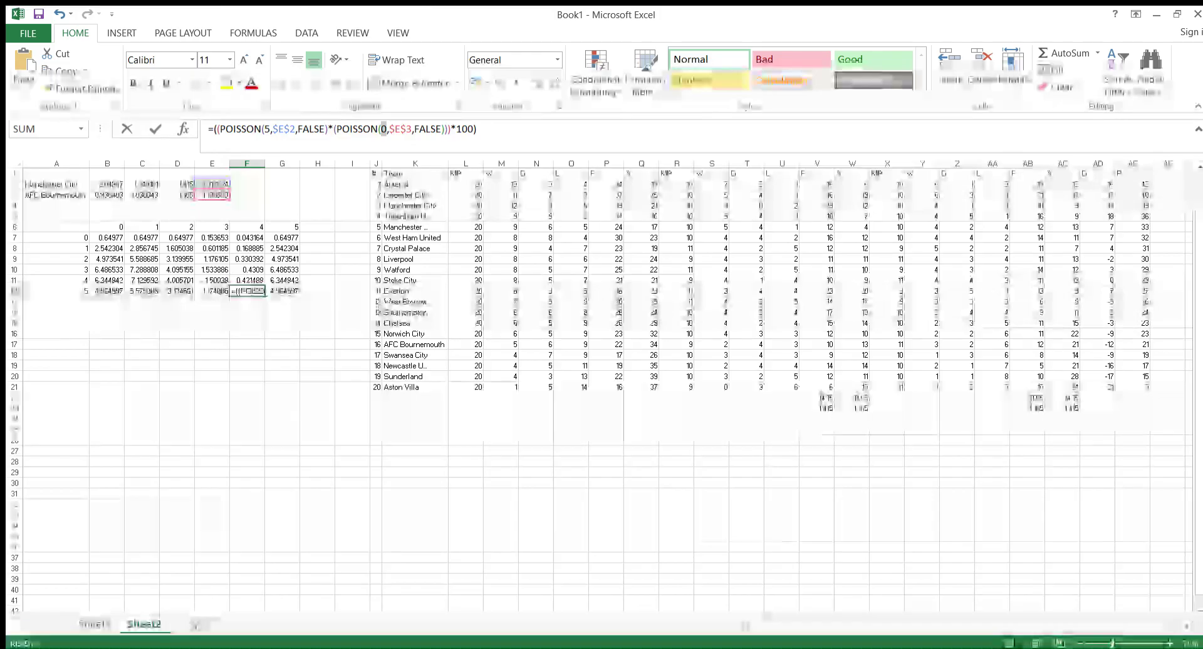
{"action": "type", "text": "4"}
{"action": "key", "text": "Return"}
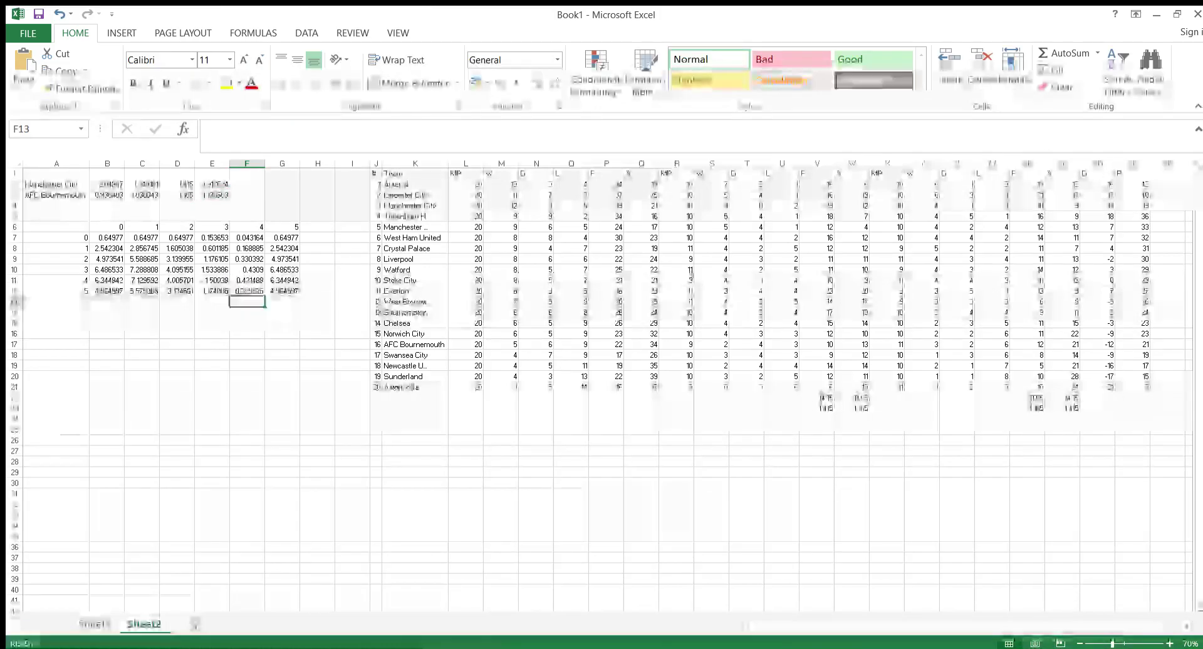
Step: Set AFC Bournemouth's goal count in the second POISSON term to 5 in G7 and G8
{"action": "left_click", "coordinate": [247, 291]}
{"action": "left_click", "coordinate": [282, 238]}
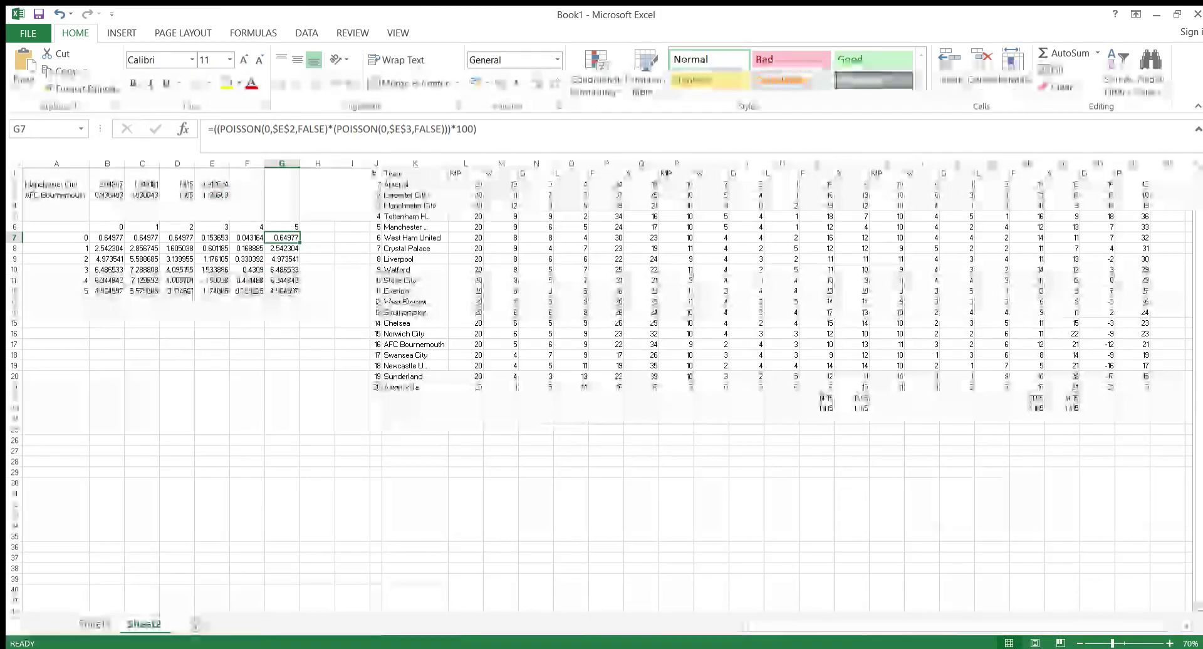
{"action": "left_click", "coordinate": [386, 129]}
{"action": "left_click_drag", "start_coordinate": [387, 129], "coordinate": [381, 129]}
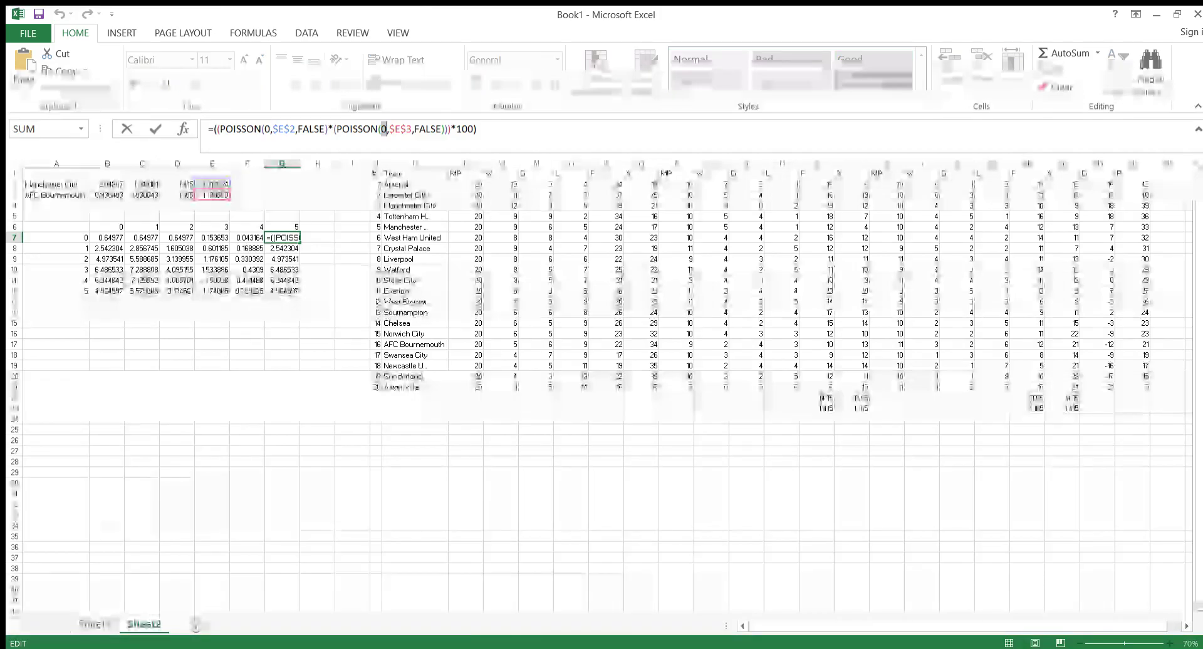
{"action": "type", "text": "5"}
{"action": "key", "text": "Return"}
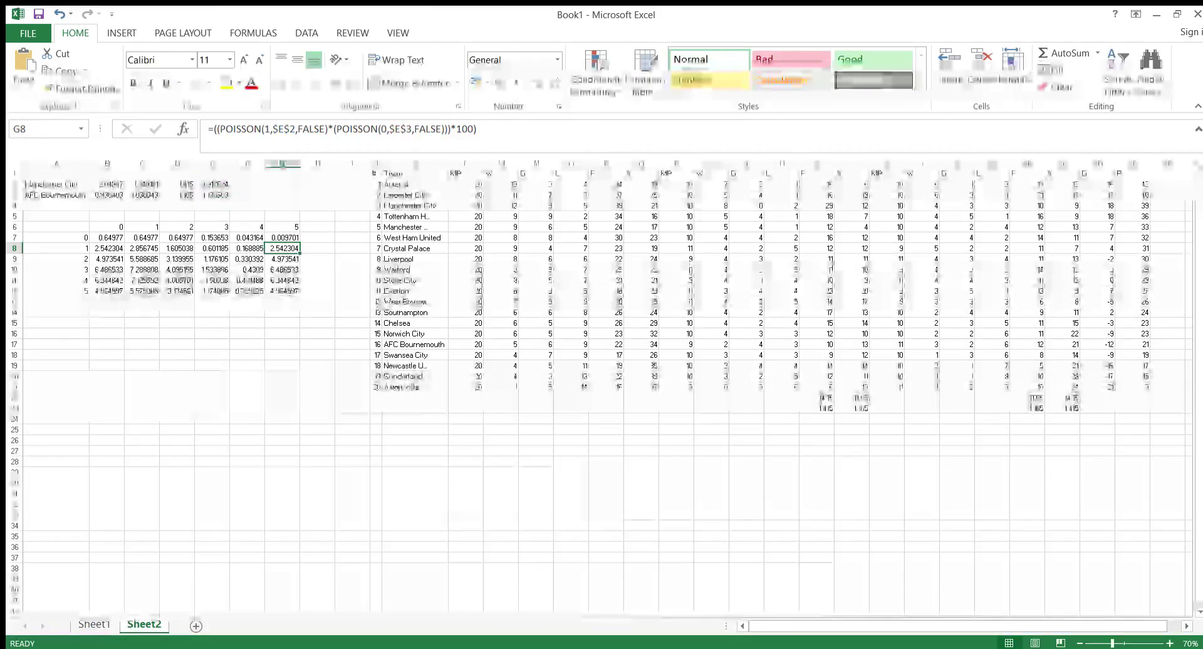
{"action": "double_click", "coordinate": [384, 129]}
{"action": "type", "text": "5"}
{"action": "key", "text": "Return"}
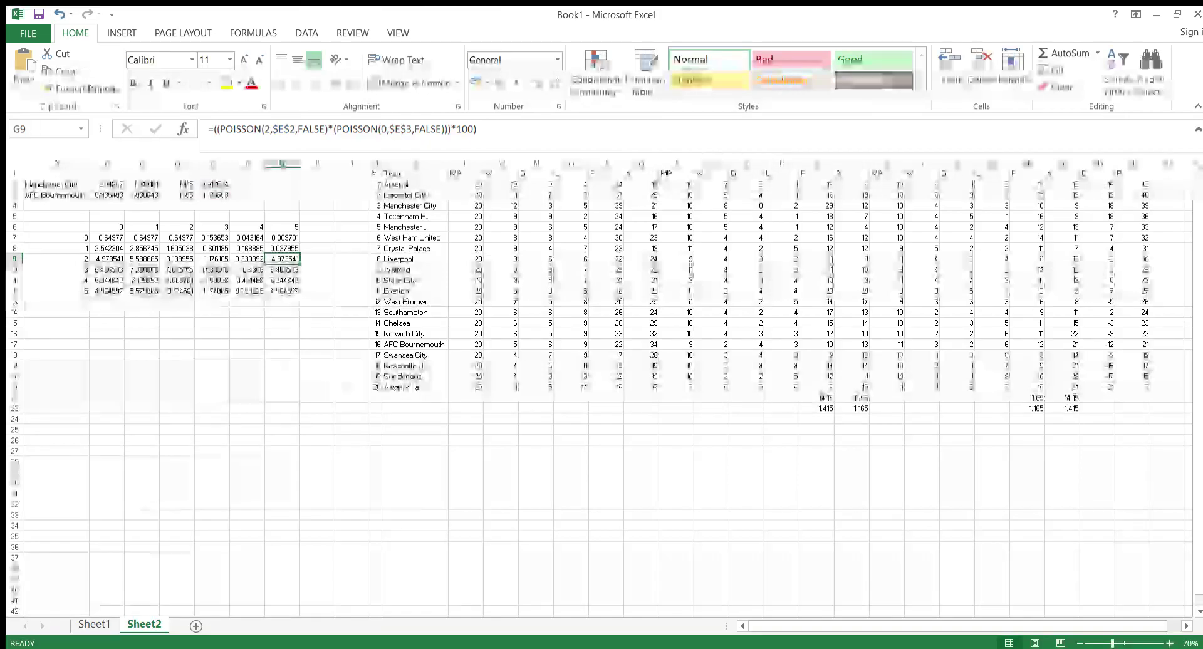
Step: Set the second POISSON term's goal count to 5 in G9 and G10
{"action": "left_click", "coordinate": [387, 129]}
{"action": "key", "text": "BackSpace"}
{"action": "type", "text": "5"}
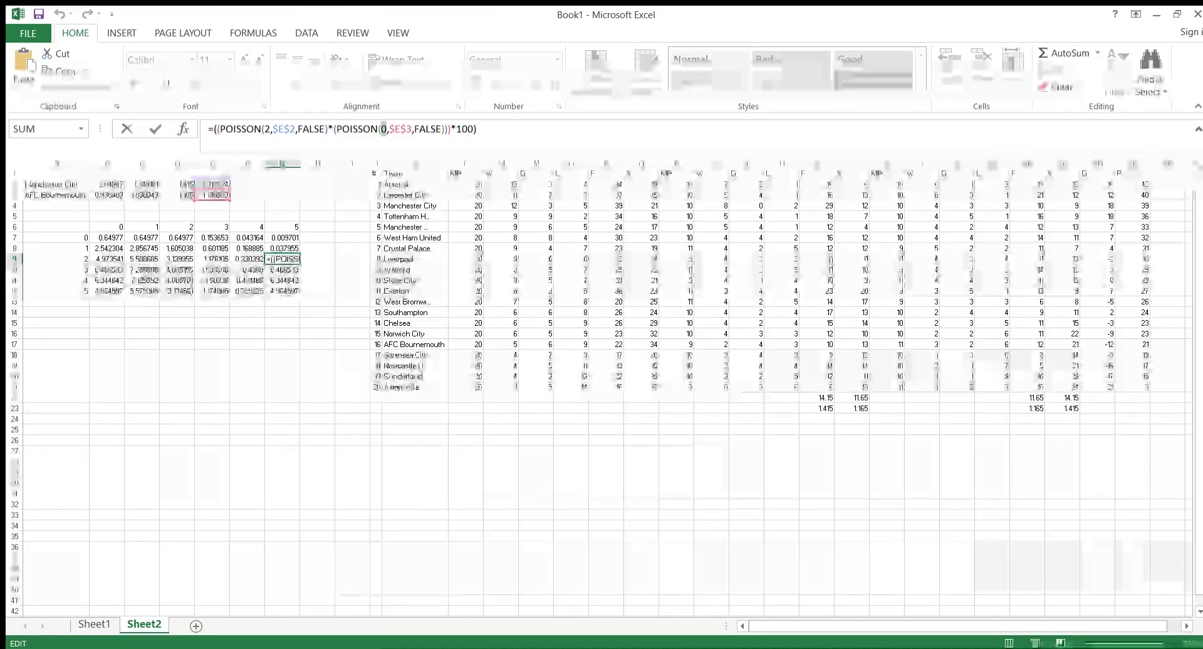
{"action": "key", "text": "Return"}
{"action": "left_click", "coordinate": [387, 129]}
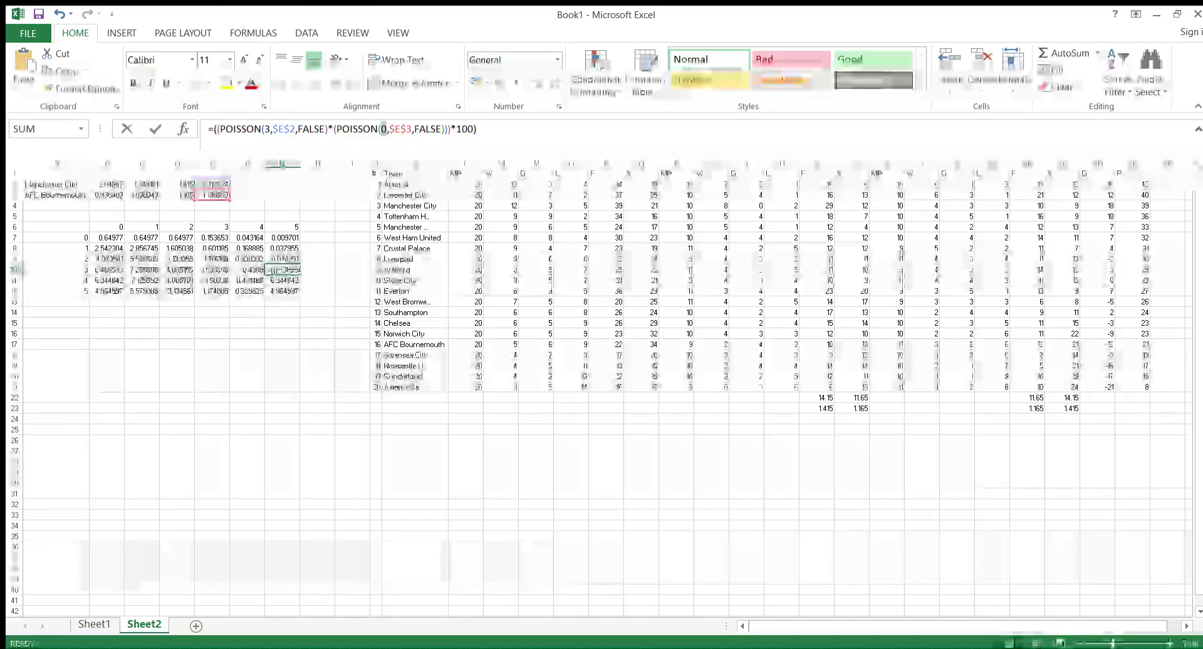
{"action": "key", "text": "BackSpace"}
{"action": "type", "text": "5"}
{"action": "key", "text": "Return"}
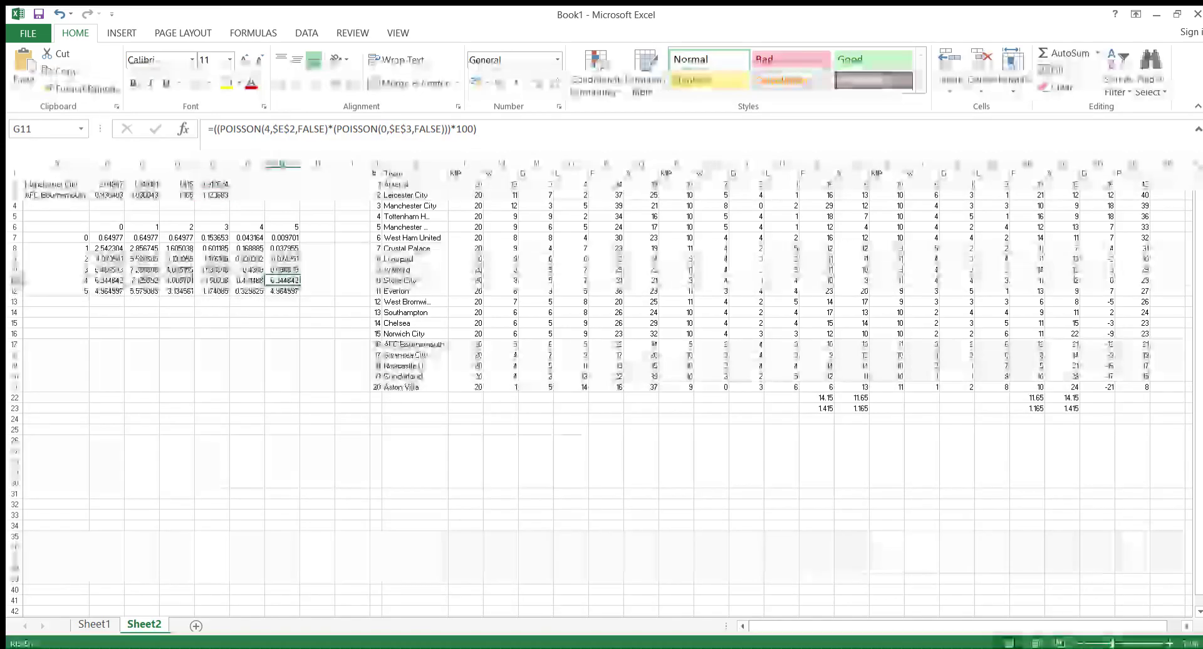
Step: Complete the 5-goal column by setting the second POISSON term's goal count to 5 in G11 and G12
{"action": "left_click", "coordinate": [386, 129]}
{"action": "key", "text": "BackSpace"}
{"action": "type", "text": "5"}
{"action": "key", "text": "Return"}
{"action": "left_click", "coordinate": [385, 129]}
{"action": "key", "text": "BackSpace"}
{"action": "type", "text": "5"}
{"action": "key", "text": "Return"}
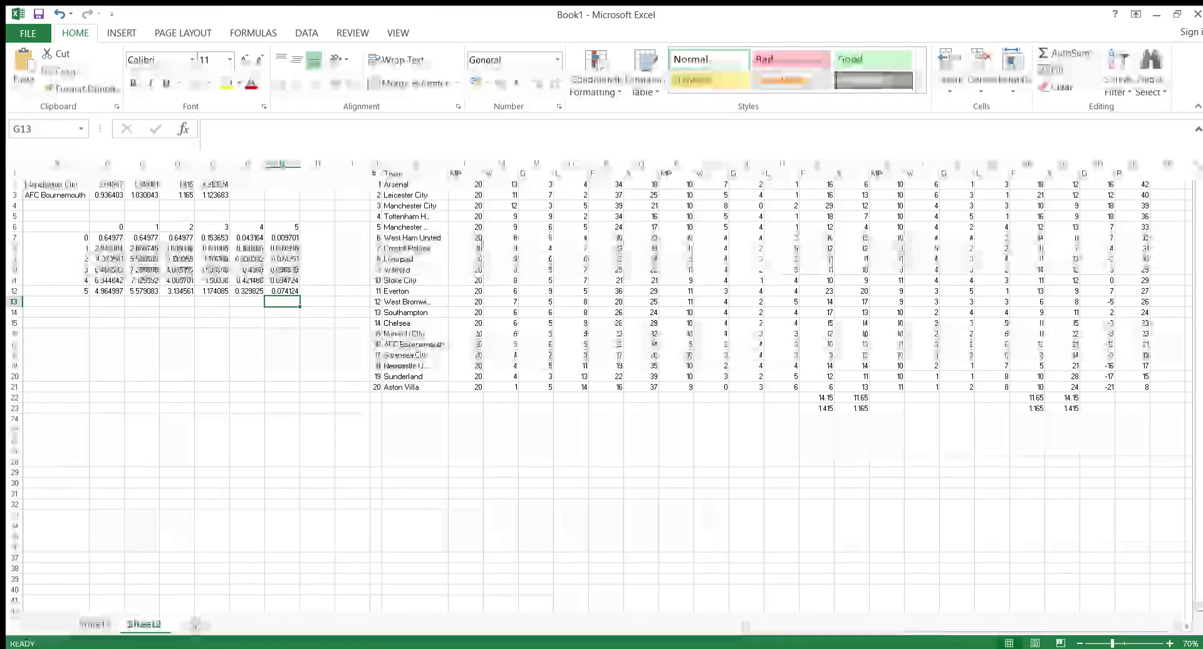
Step: Check the total of the probability grid B7:G12 and add a Manchester City goal label of 6 in A13
{"action": "left_click", "coordinate": [213, 185]}
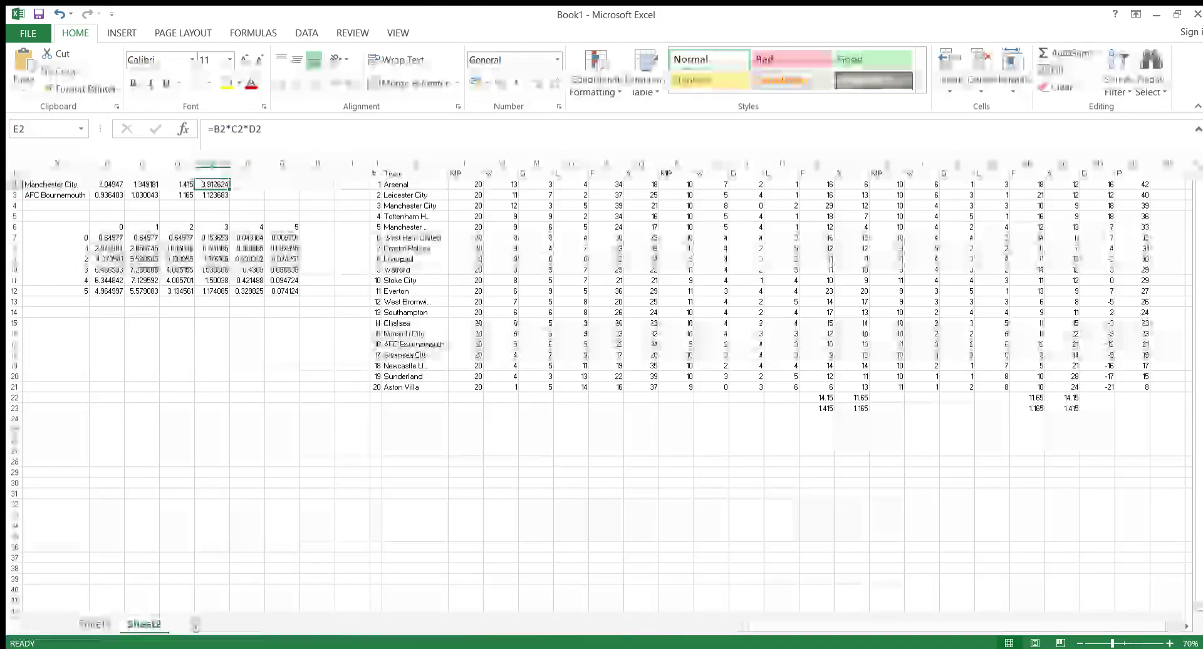
{"action": "left_click", "coordinate": [282, 312]}
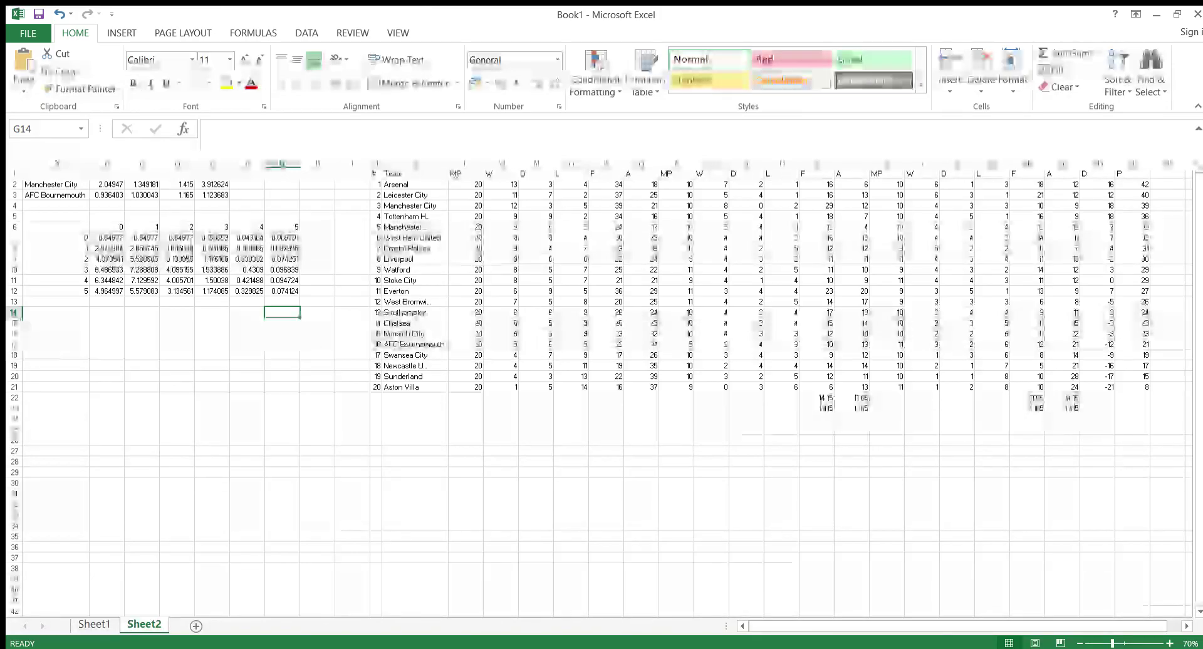
{"action": "left_click_drag", "start_coordinate": [106, 238], "coordinate": [285, 291]}
{"action": "left_click", "coordinate": [56, 302]}
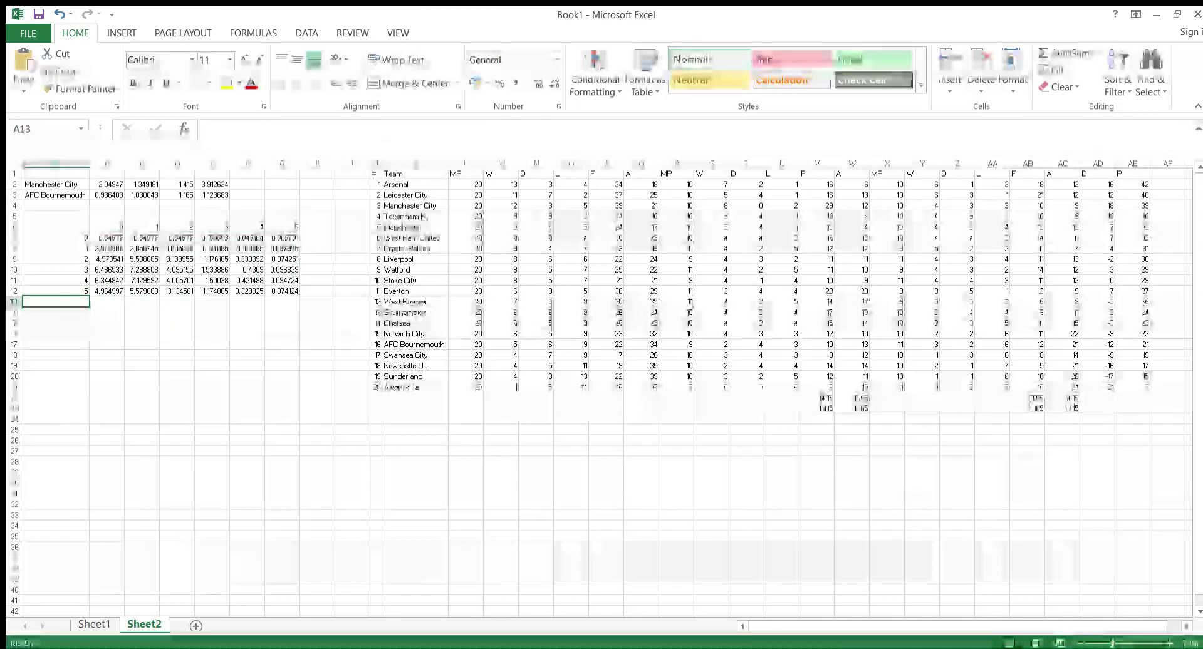
{"action": "left_click", "coordinate": [57, 429]}
{"action": "left_click", "coordinate": [56, 302]}
{"action": "type", "text": "6"}
{"action": "key", "text": "Return"}
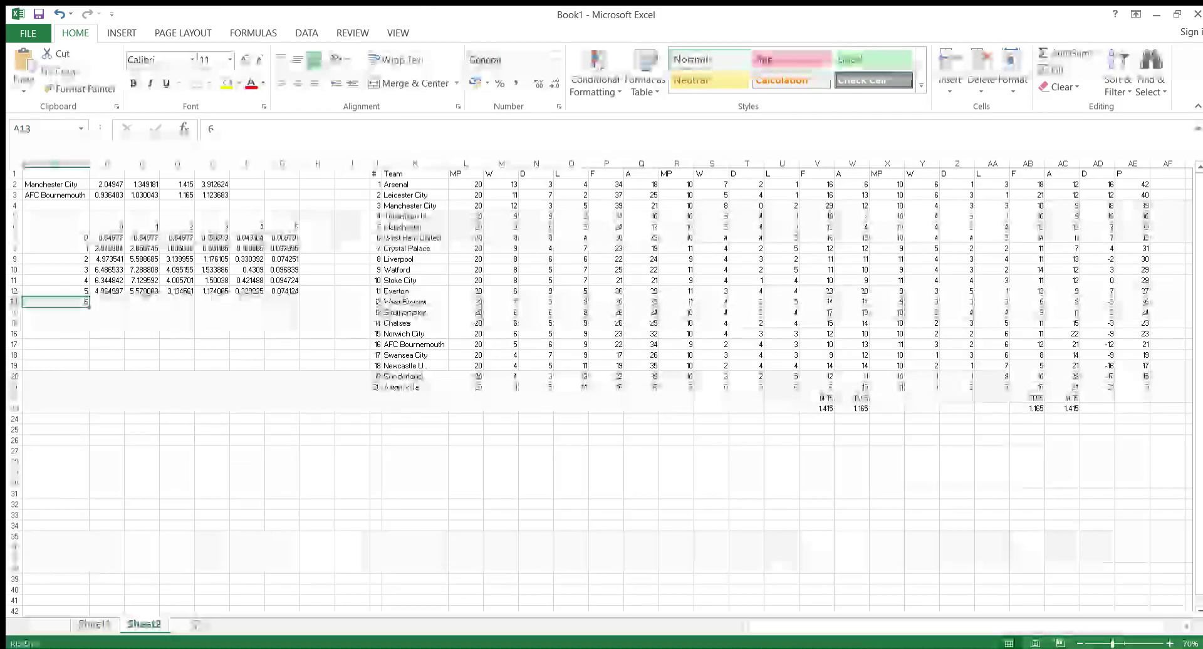
Step: Copy the B12 formula down to B13 and set Manchester City's goal count in its first POISSON term to 6
{"action": "left_click", "coordinate": [106, 292]}
{"action": "left_click_drag", "start_coordinate": [125, 297], "coordinate": [123, 304]}
{"action": "left_click", "coordinate": [107, 302]}
{"action": "left_click", "coordinate": [479, 129]}
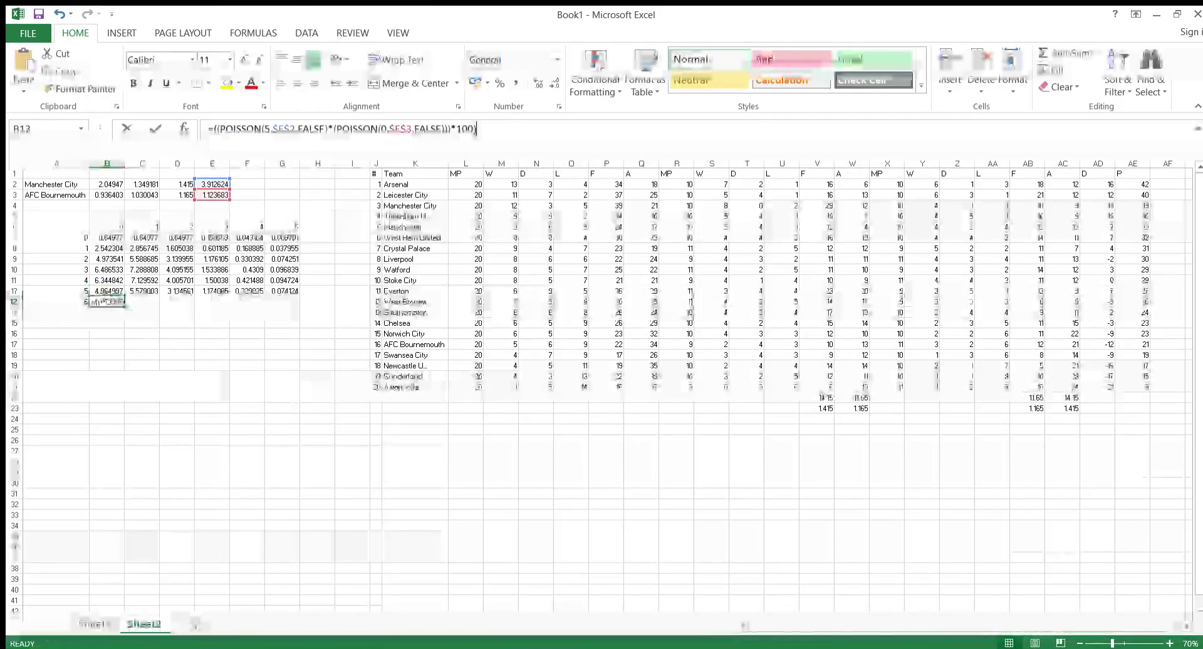
{"action": "left_click", "coordinate": [271, 129]}
{"action": "key", "text": "BackSpace"}
{"action": "type", "text": "6"}
{"action": "key", "text": "Return"}
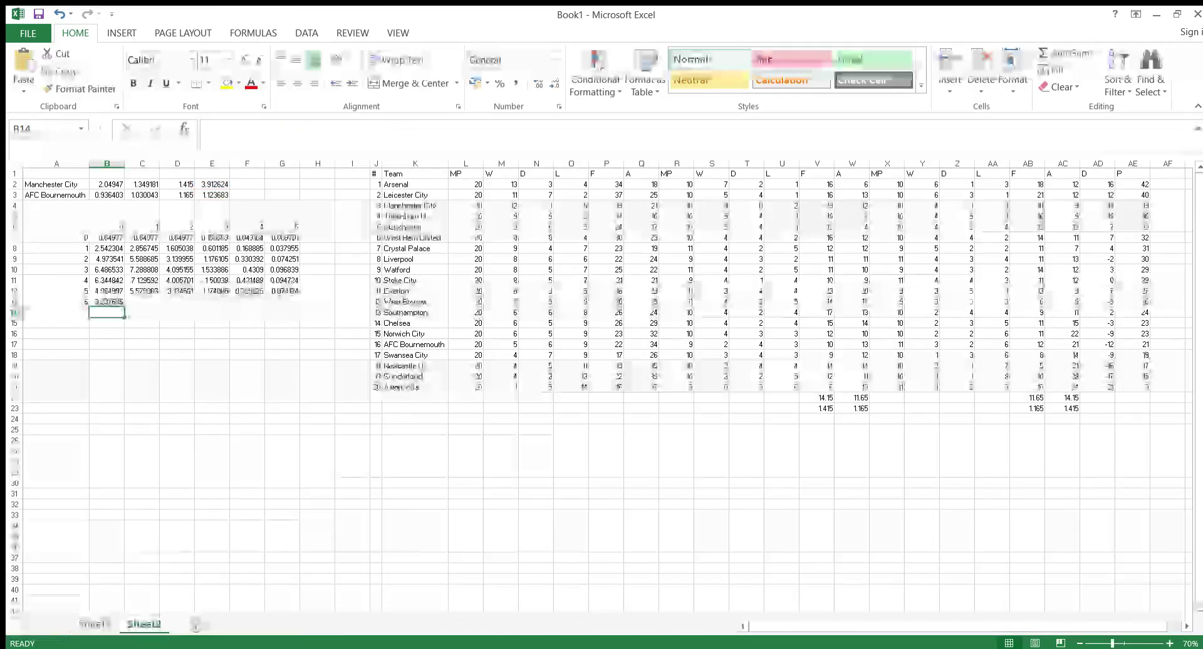
Step: Fill the B13 formula across to G13 and set the second POISSON term's goal count to 1 in C13 and 2 in D13
{"action": "left_click", "coordinate": [106, 302]}
{"action": "left_click_drag", "start_coordinate": [124, 306], "coordinate": [298, 305]}
{"action": "left_click", "coordinate": [142, 302]}
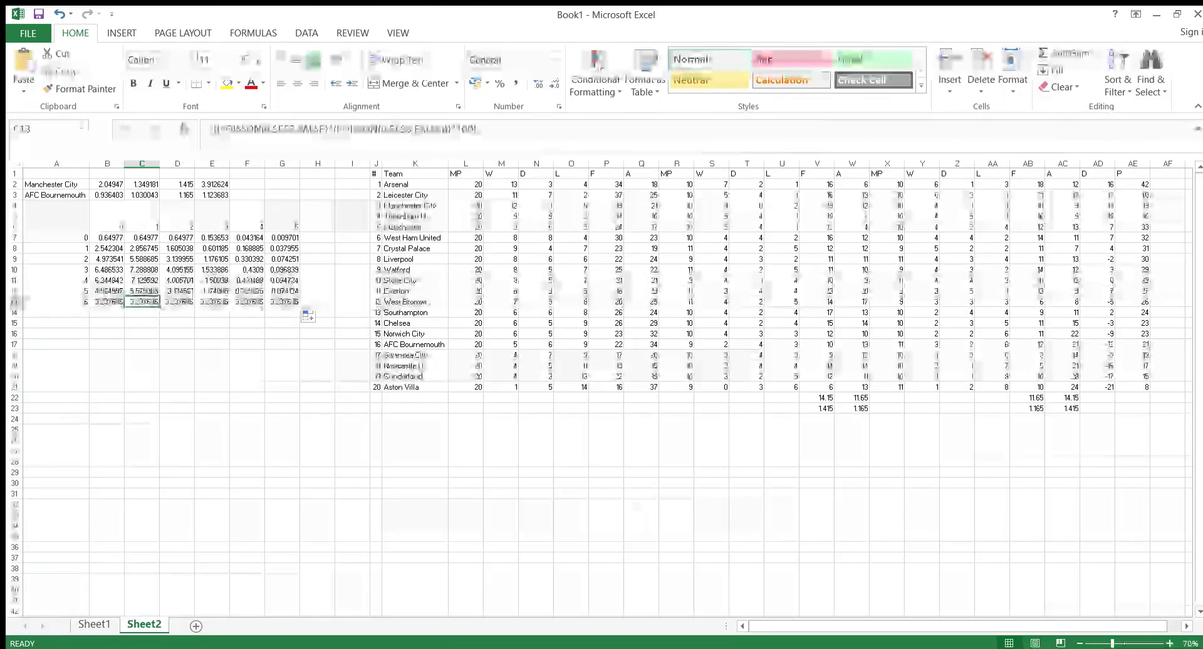
{"action": "key", "text": "F2"}
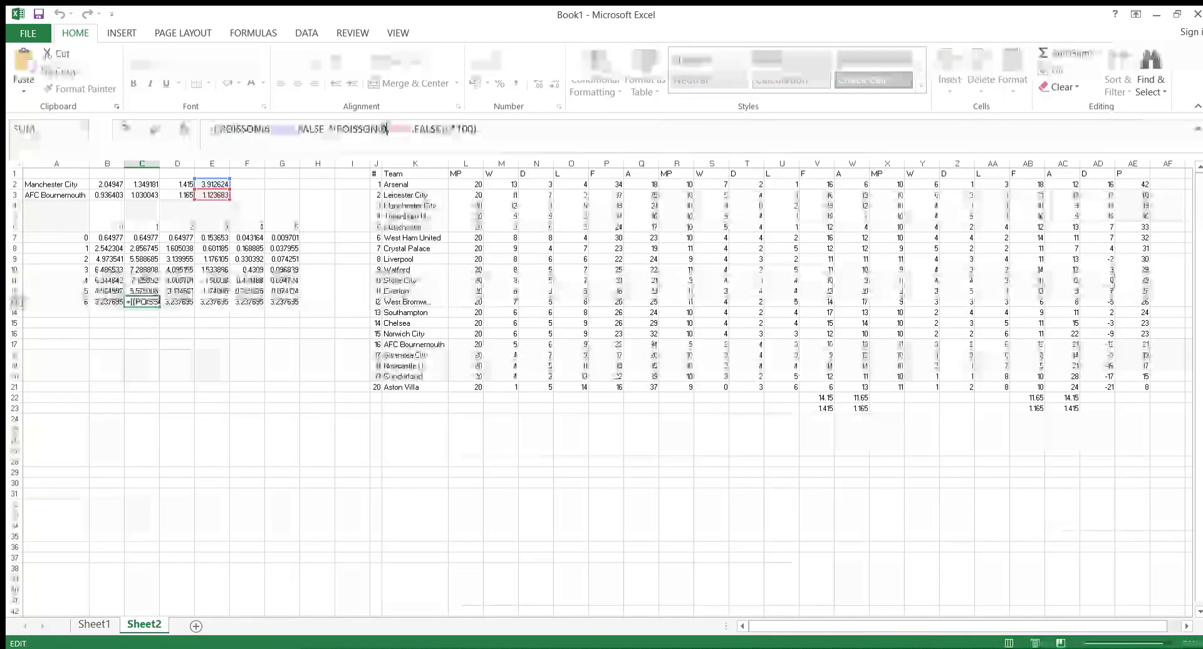
{"action": "key", "text": "Tab"}
{"action": "key", "text": "F2"}
{"action": "key", "text": "Tab"}
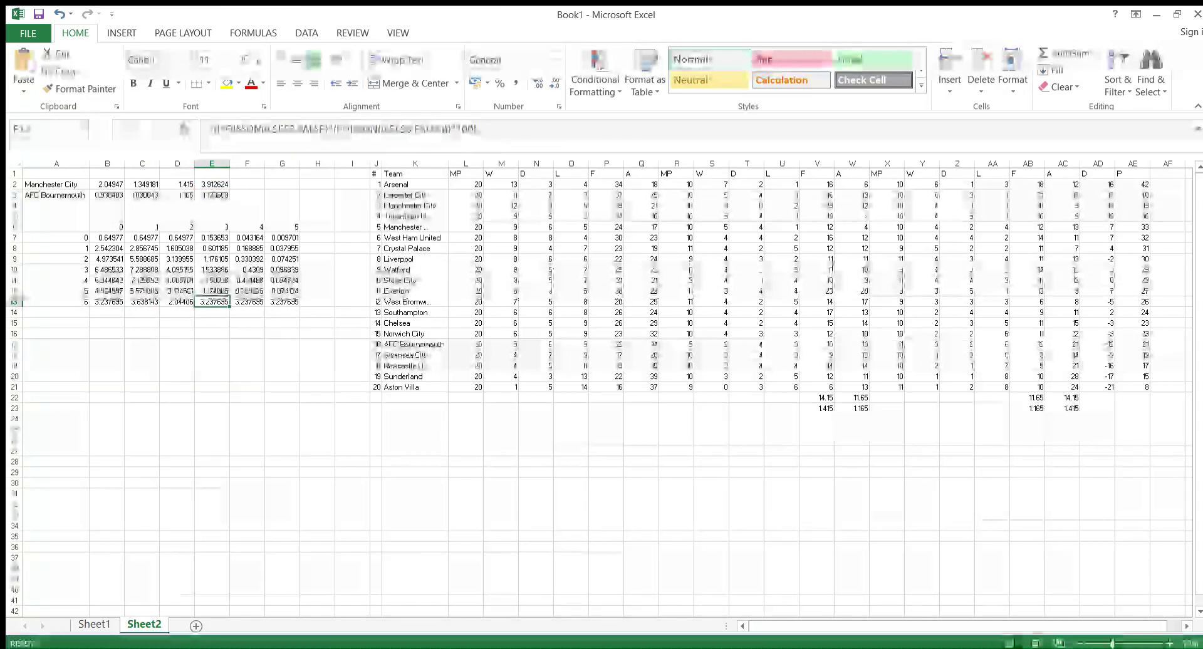
Step: Set AFC Bournemouth's goal count in the second POISSON term to 3 in E13, 4 in F13 and 5 in G13
{"action": "key", "text": "F2"}
{"action": "key", "text": "Tab"}
{"action": "key", "text": "F2"}
{"action": "key", "text": "Tab"}
{"action": "key", "text": "F2"}
{"action": "left_click", "coordinate": [386, 129]}
{"action": "key", "text": "BackSpace"}
{"action": "type", "text": "5"}
{"action": "key", "text": "Return"}
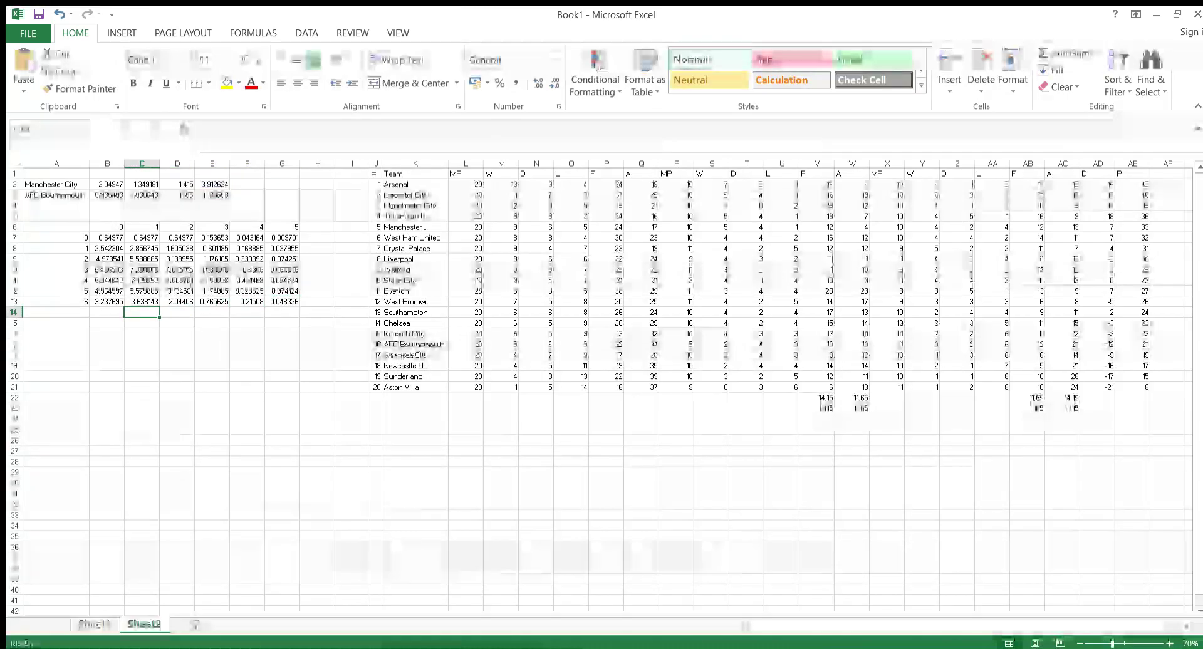
Step: Check the total of the extended grid B7:G13 and add a Manchester City goal label of 7 in A14
{"action": "left_click_drag", "start_coordinate": [107, 238], "coordinate": [282, 301]}
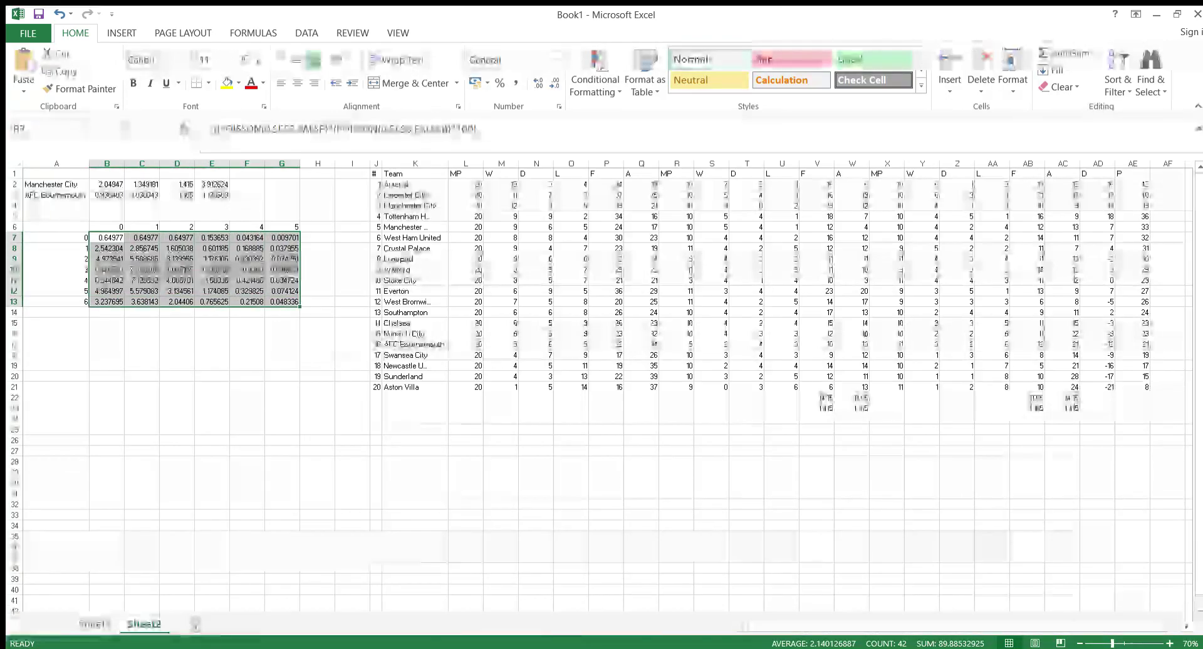
{"action": "left_click", "coordinate": [107, 334]}
{"action": "left_click", "coordinate": [57, 312]}
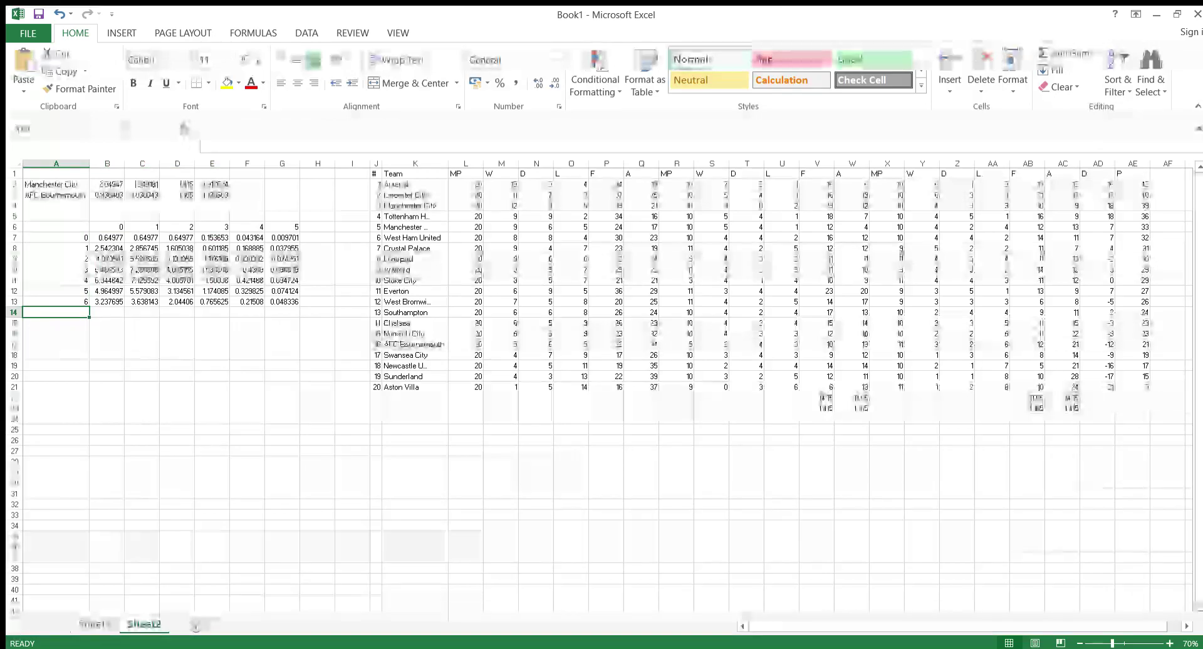
{"action": "type", "text": "7"}
{"action": "key", "text": "Return"}
{"action": "left_click", "coordinate": [107, 302]}
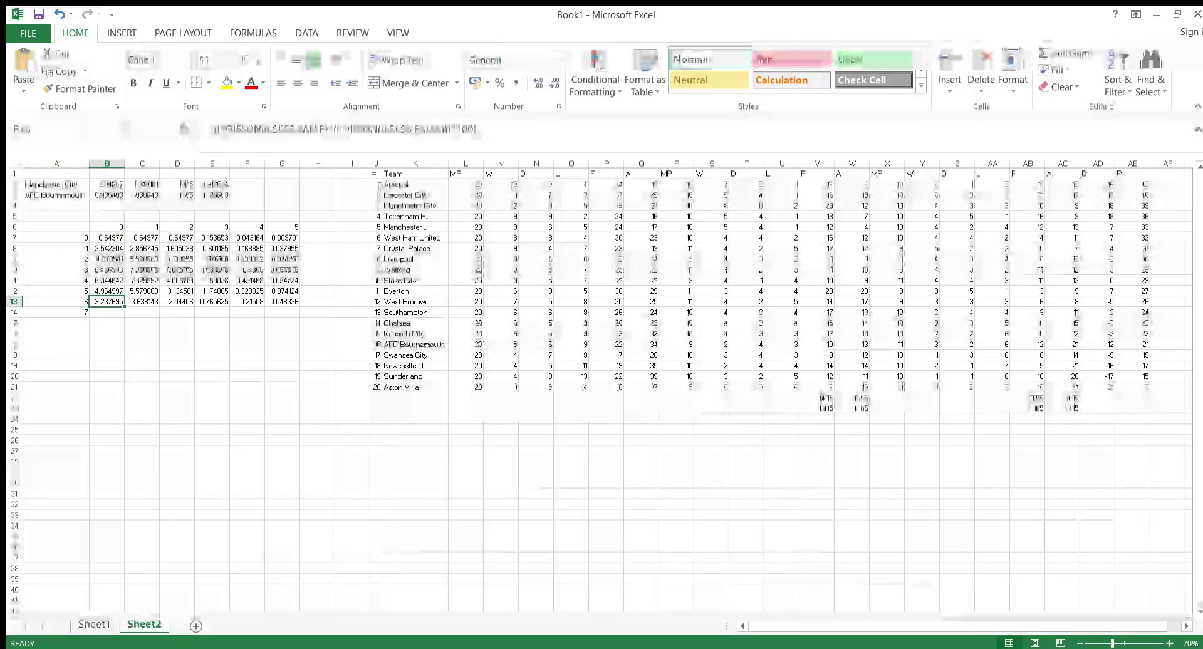
Step: Copy the B13 formula down to B14 and set Manchester City's goal count in its first POISSON term to 7
{"action": "left_click_drag", "start_coordinate": [124, 307], "coordinate": [124, 316]}
{"action": "left_click", "coordinate": [107, 312]}
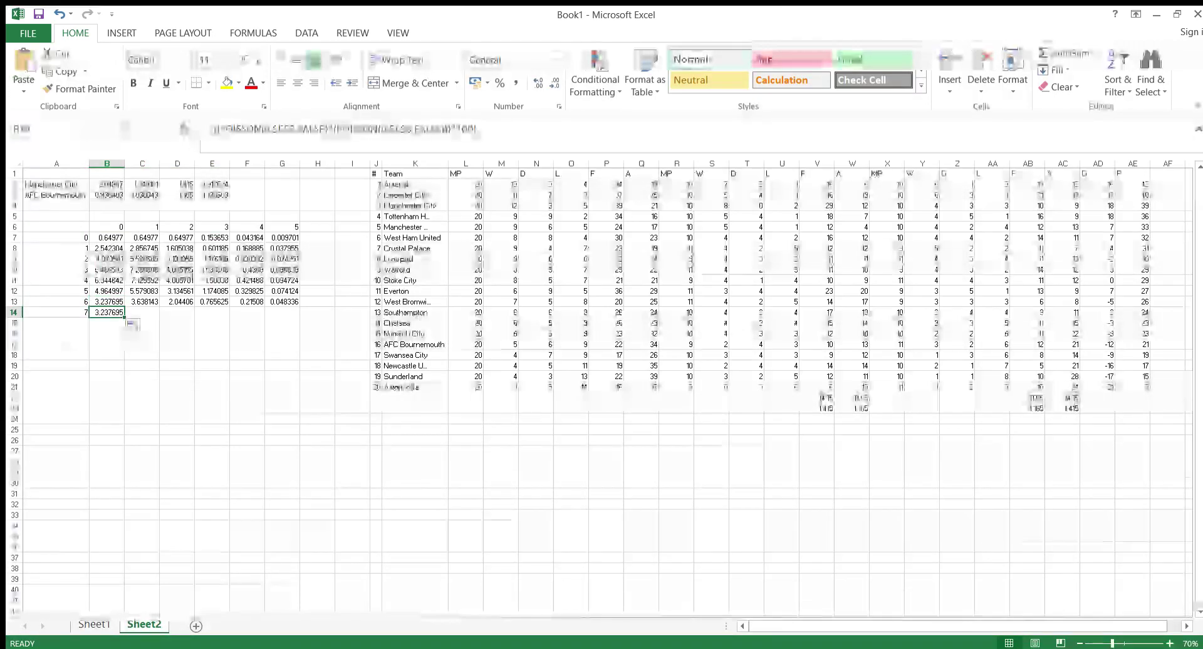
{"action": "left_click", "coordinate": [269, 128]}
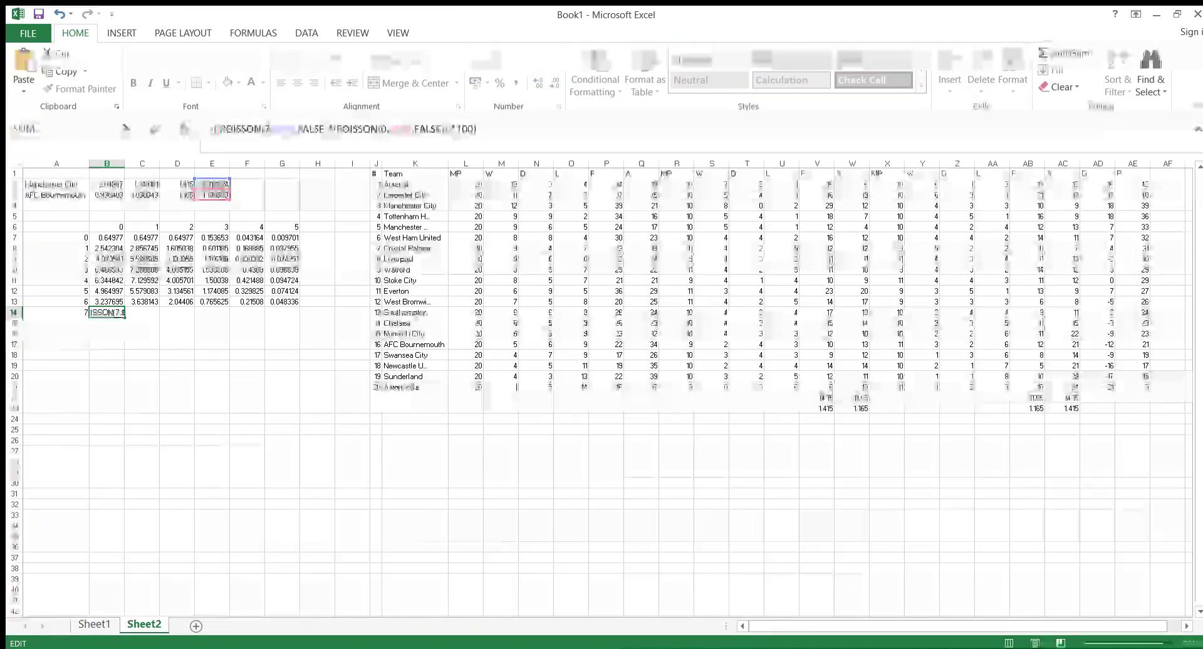
{"action": "key", "text": "Return"}
Step: Fill the B14 formula across to G14 and set the second POISSON term's goal count to 1 in C14
{"action": "left_click", "coordinate": [107, 312]}
{"action": "left_click_drag", "start_coordinate": [124, 318], "coordinate": [304, 322]}
{"action": "key", "text": "Right"}
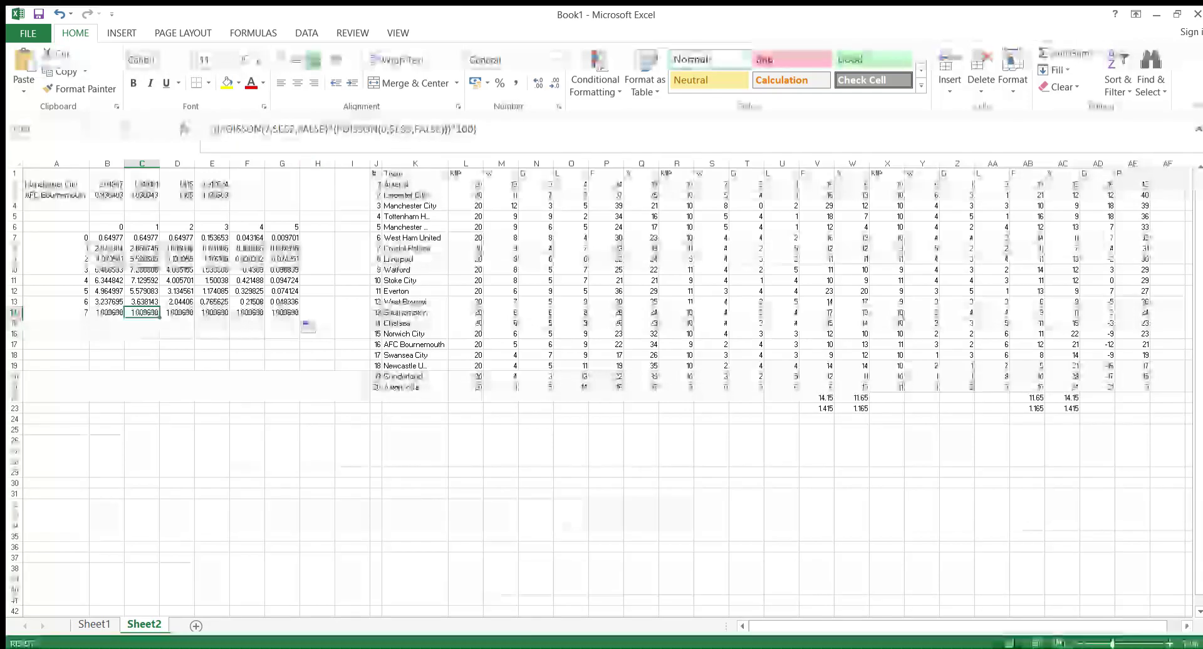
{"action": "left_click_drag", "start_coordinate": [387, 129], "coordinate": [381, 129]}
{"action": "type", "text": "1"}
{"action": "key", "text": "Tab"}
Step: Set AFC Bournemouth's goal count in the second POISSON term to 2 in D14, 3 in E14, 4 in F14 and 5 in G14
{"action": "type", "text": "2"}
{"action": "key", "text": "Tab"}
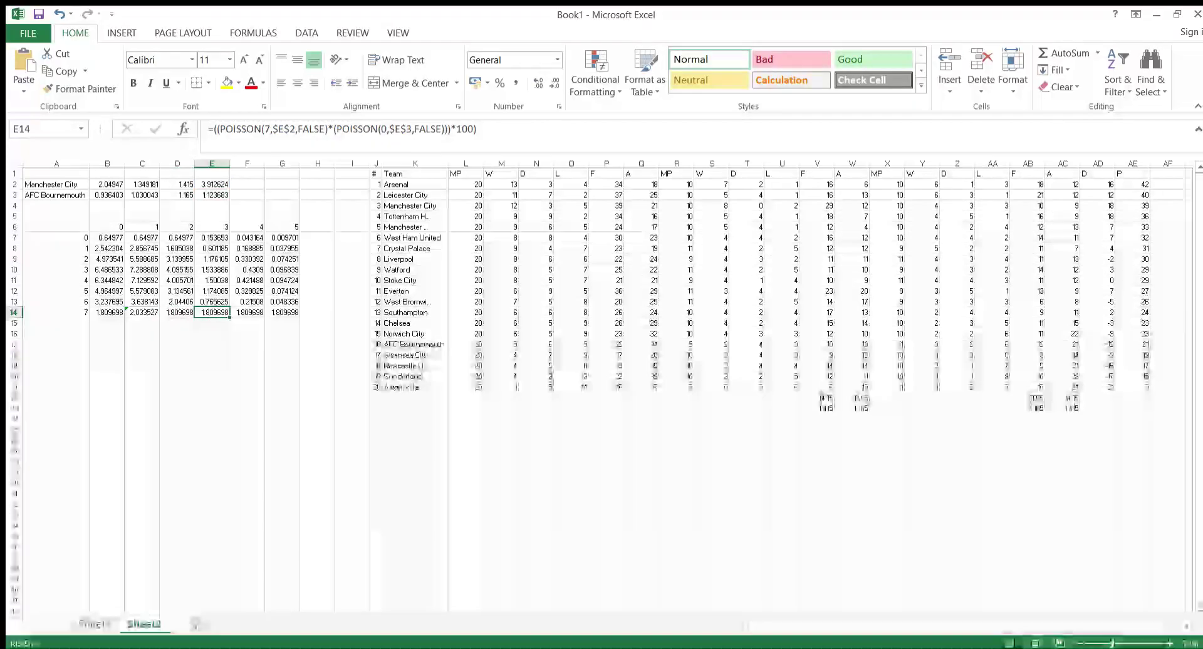
{"action": "key", "text": "Left"}
{"action": "left_click_drag", "start_coordinate": [387, 129], "coordinate": [381, 130]}
{"action": "type", "text": "2"}
{"action": "key", "text": "Tab"}
{"action": "type", "text": "3"}
{"action": "key", "text": "Tab"}
{"action": "type", "text": "4"}
{"action": "key", "text": "Tab"}
{"action": "left_click", "coordinate": [384, 128]}
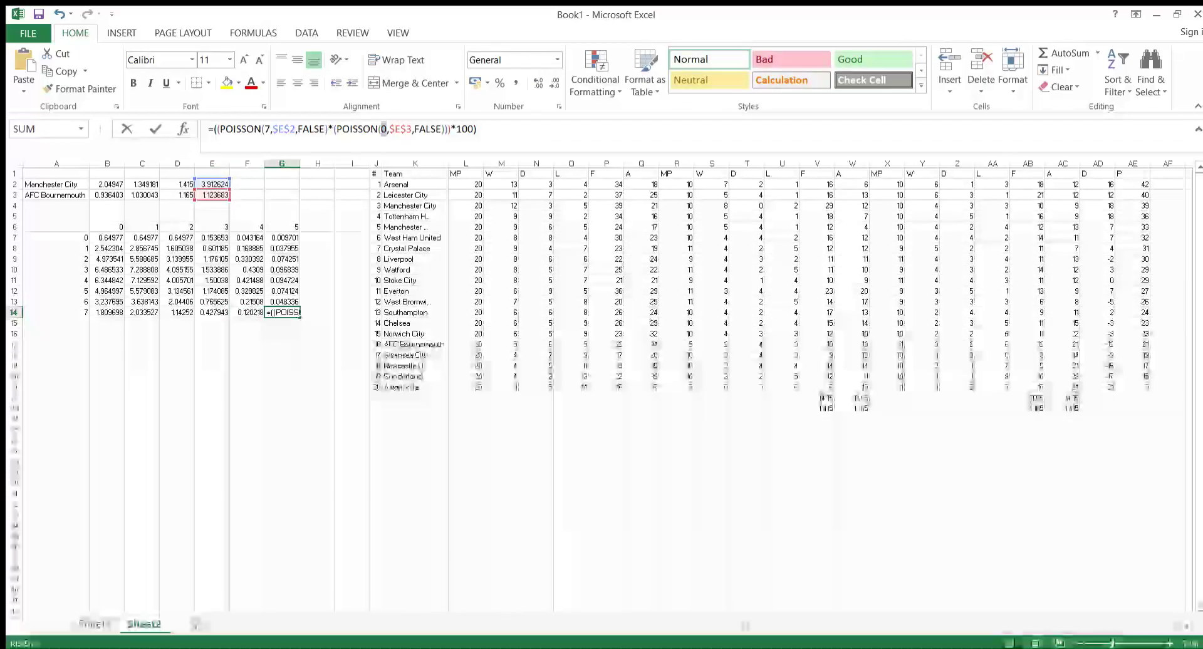
{"action": "type", "text": "5"}
{"action": "key", "text": "Tab"}
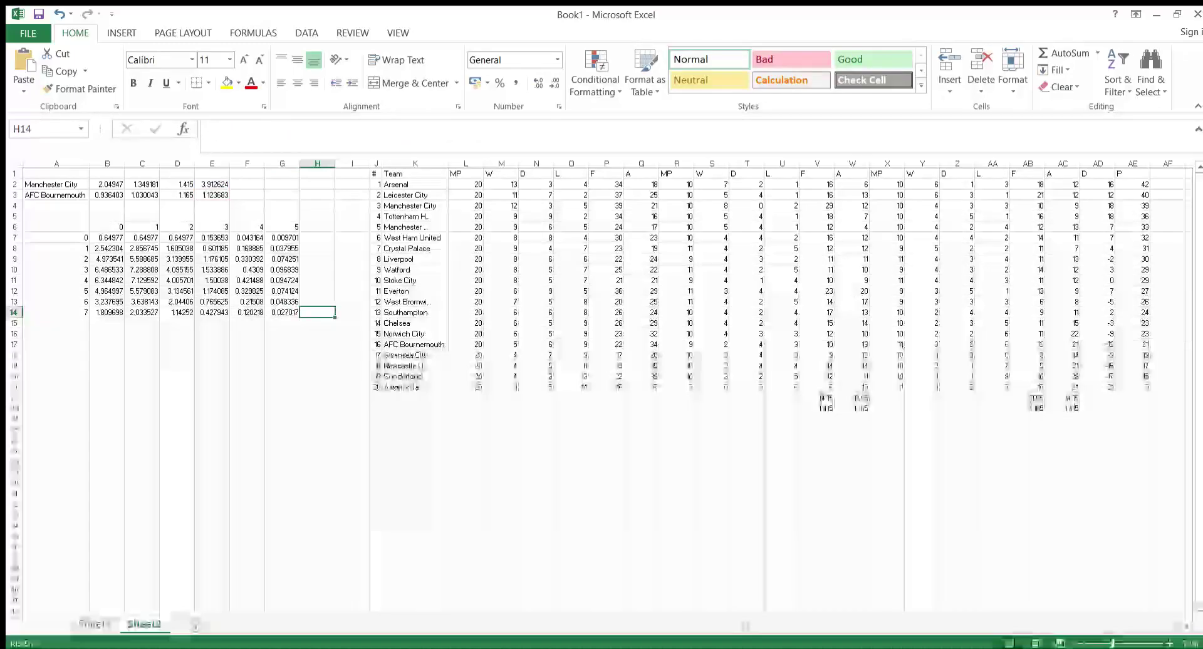
Step: Check the total of the correct-score grid B7:G14
{"action": "left_click", "coordinate": [376, 313]}
{"action": "left_click_drag", "start_coordinate": [282, 312], "coordinate": [107, 239]}
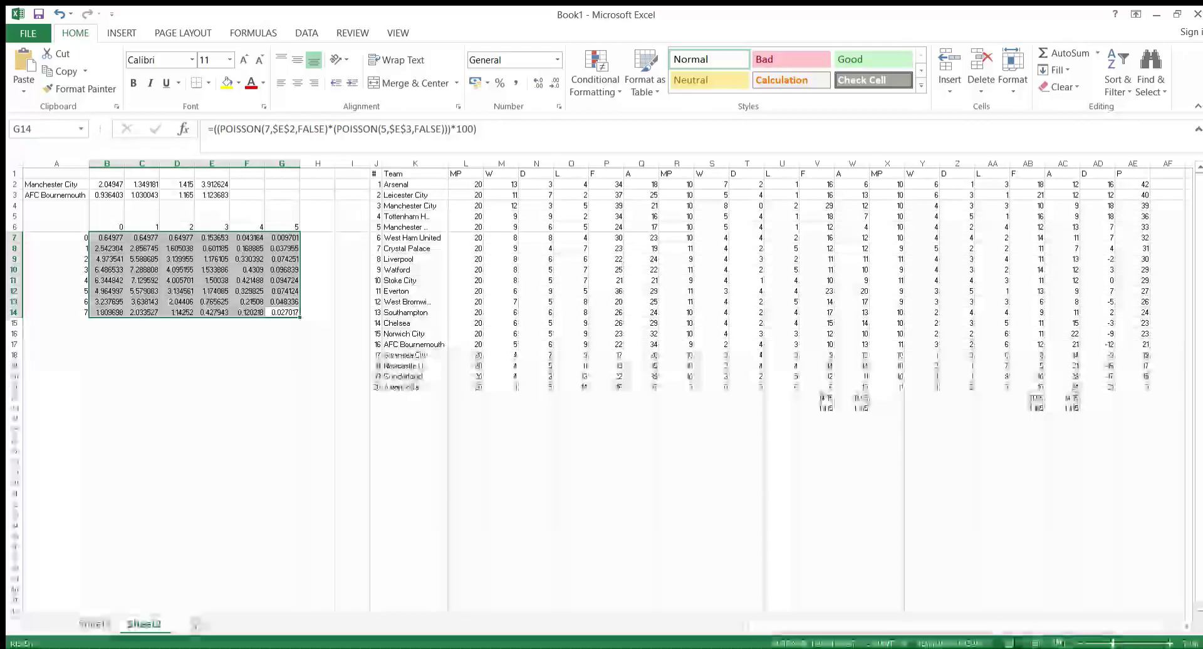
{"action": "left_click", "coordinate": [107, 376]}
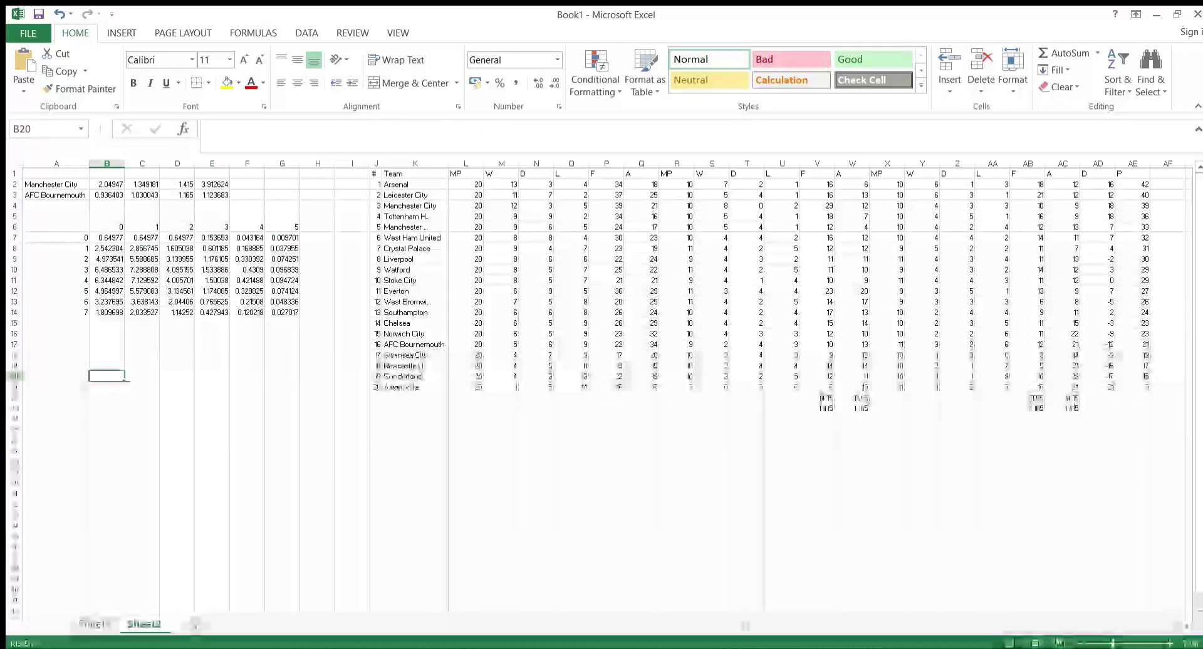
Step: Enter the result labels Home, Draw and Away in A16:A18
{"action": "left_click", "coordinate": [57, 345]}
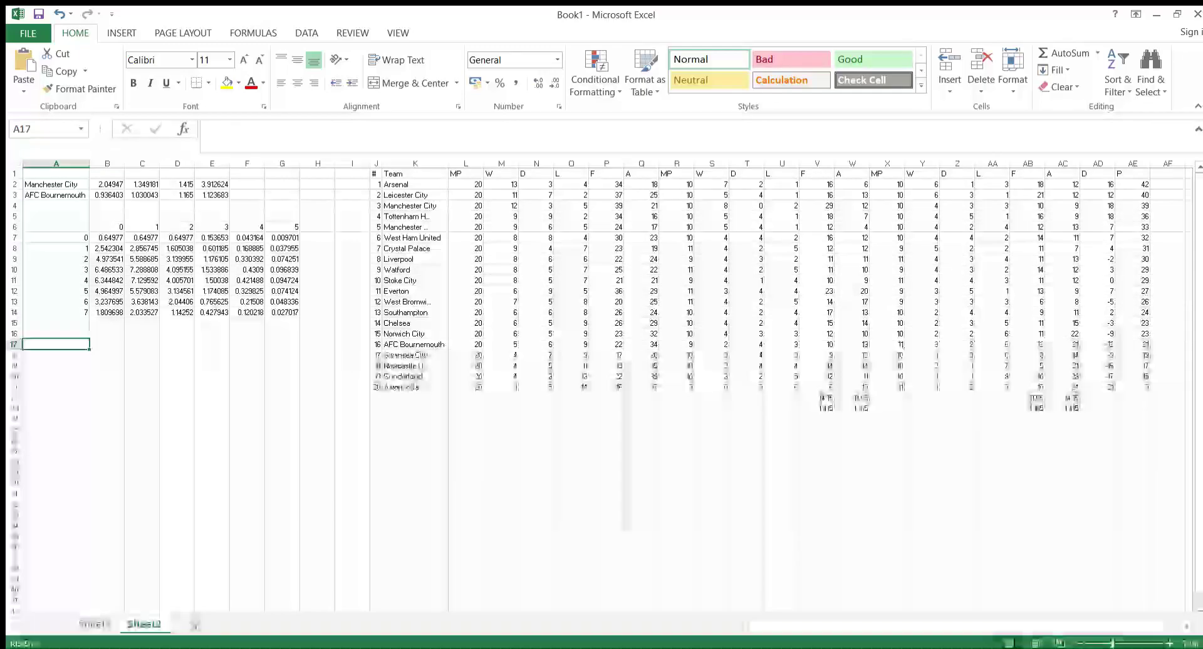
{"action": "left_click", "coordinate": [57, 334]}
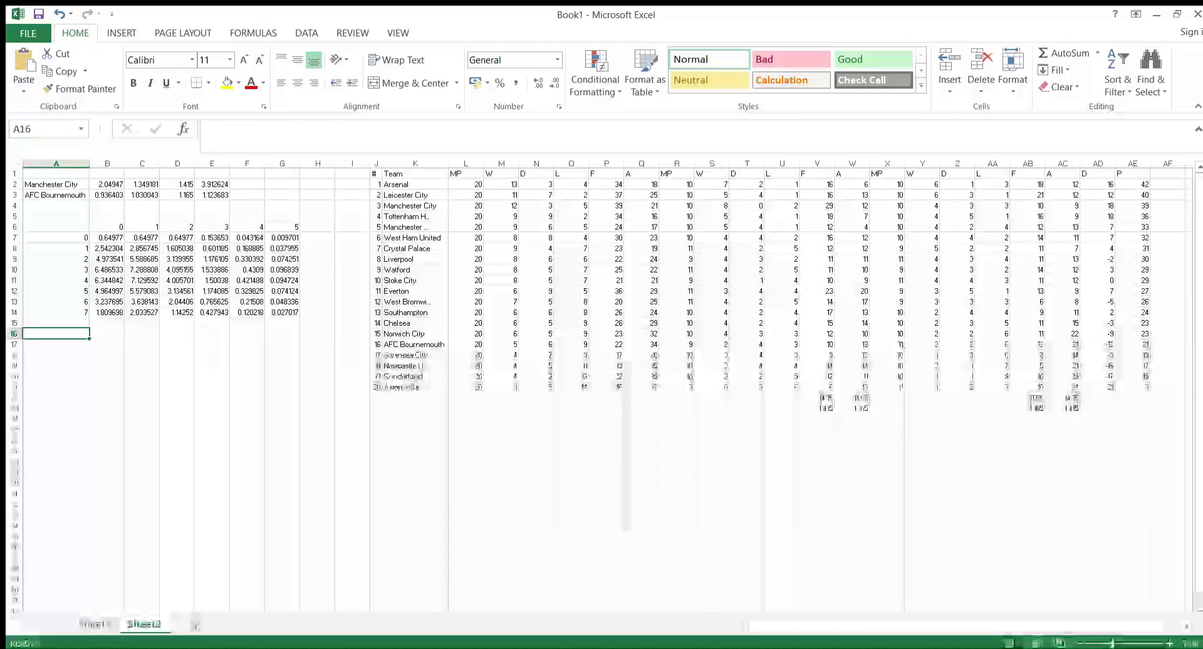
{"action": "type", "text": "Home"}
{"action": "key", "text": "Return"}
{"action": "type", "text": "Draw"}
{"action": "key", "text": "Return"}
{"action": "type", "text": "Away"}
{"action": "key", "text": "Return"}
Step: Enter a Home formula in B16 listing the home-win ranges B8:B14, C9:C14, D10:D14, E11:E14, F12:F14 and G13:G14
{"action": "left_click", "coordinate": [106, 334]}
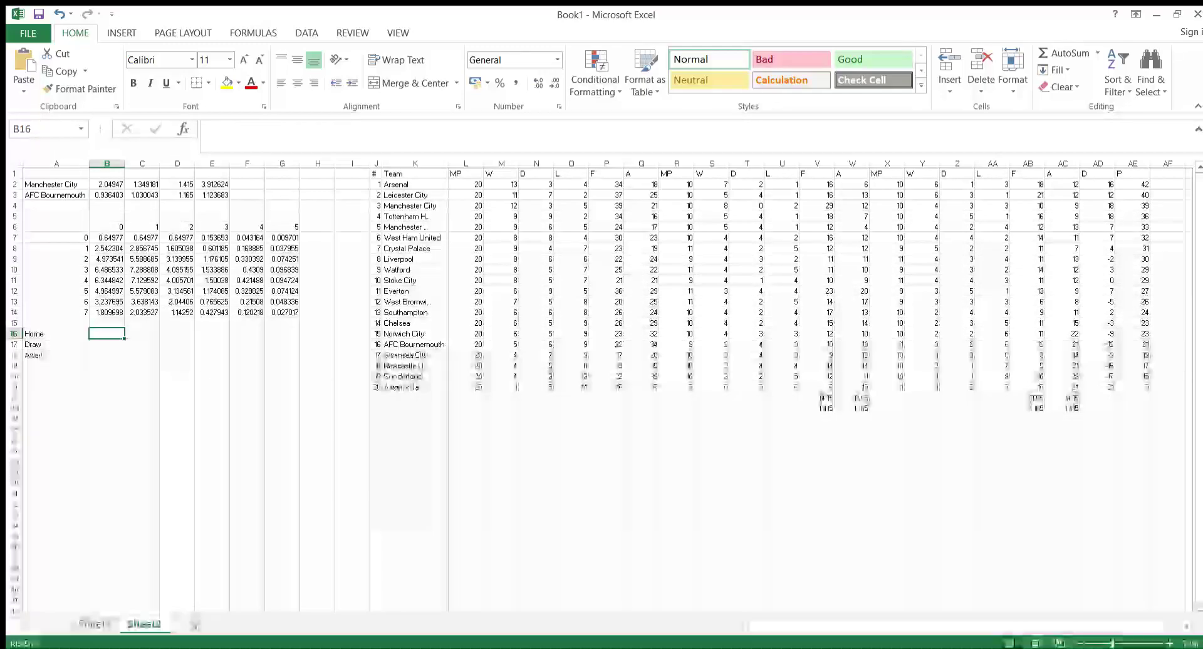
{"action": "type", "text": "="}
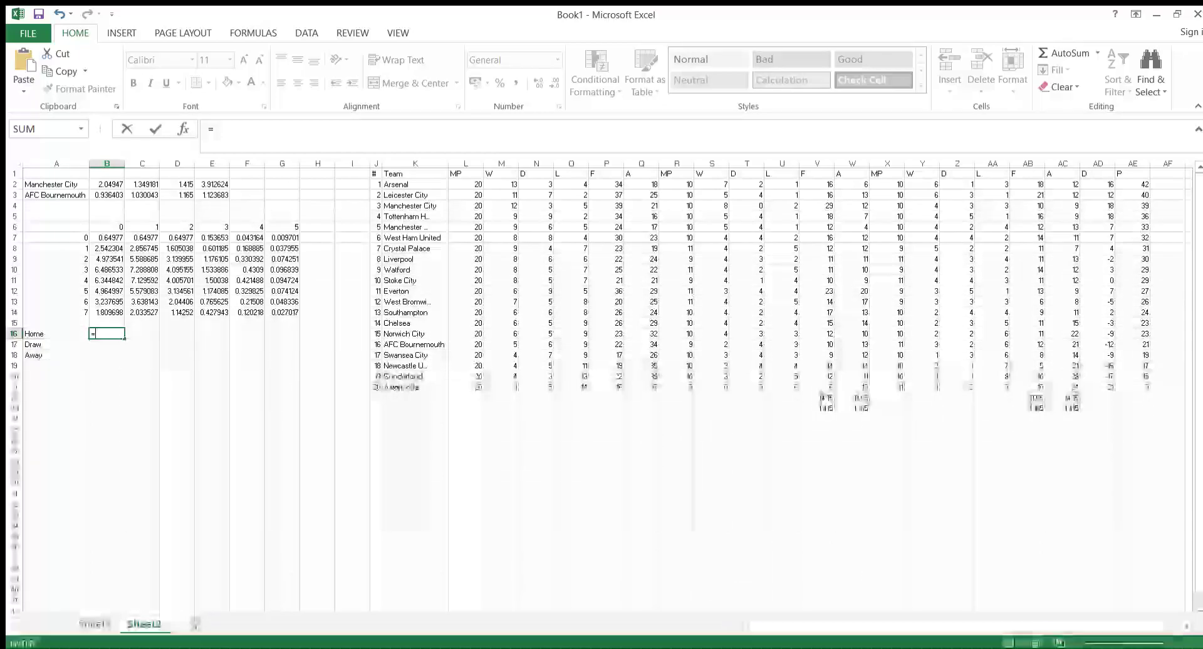
{"action": "left_click_drag", "start_coordinate": [108, 249], "coordinate": [108, 258]}
{"action": "left_click_drag", "start_coordinate": [107, 302], "coordinate": [108, 313]}
{"action": "left_click_drag", "start_coordinate": [143, 270], "coordinate": [142, 312]}
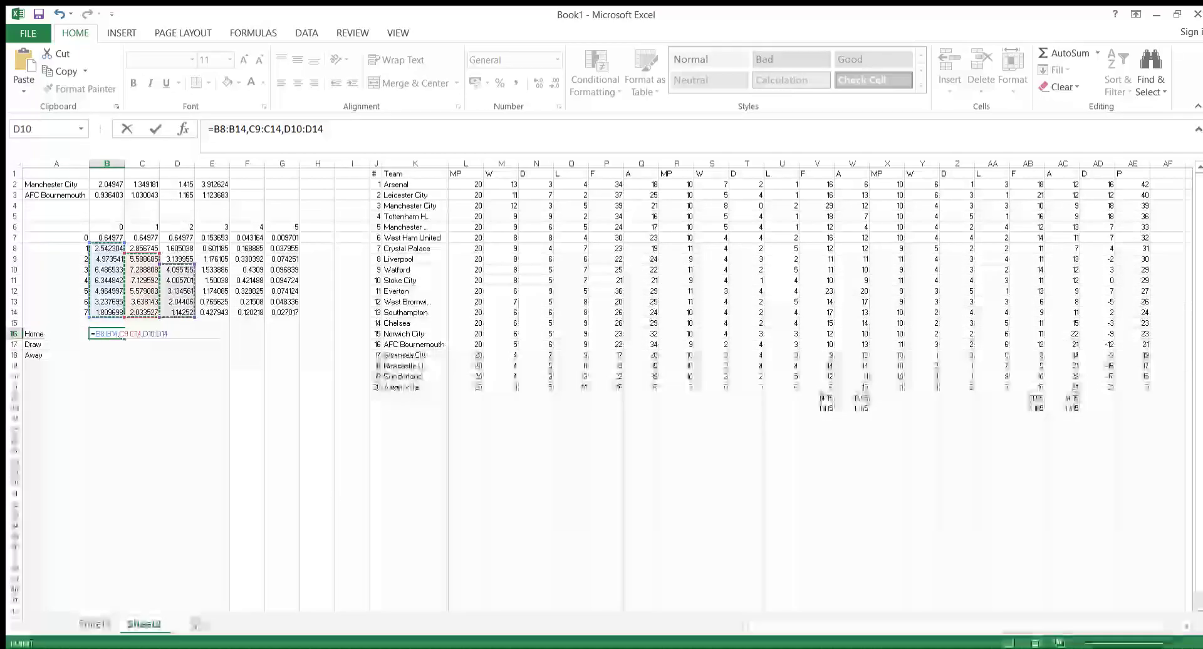
{"action": "type", "text": ","}
{"action": "left_click_drag", "start_coordinate": [211, 280], "coordinate": [283, 312]}
{"action": "type", "text": ","}
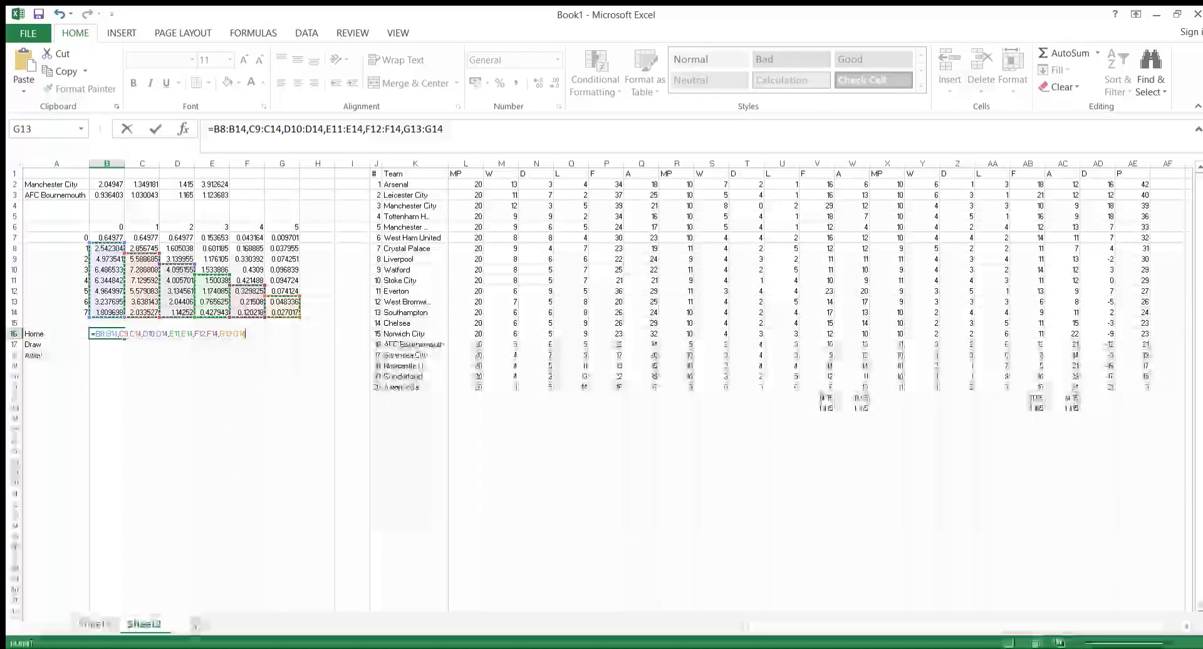
{"action": "key", "text": "Return"}
Step: Wrap the ranges of the Home formula in B16 in a SUM function
{"action": "key", "text": "Up"}
{"action": "key", "text": "Up"}
{"action": "key", "text": "Down"}
{"action": "key", "text": "Down"}
{"action": "key", "text": "Up"}
{"action": "left_click", "coordinate": [214, 129]}
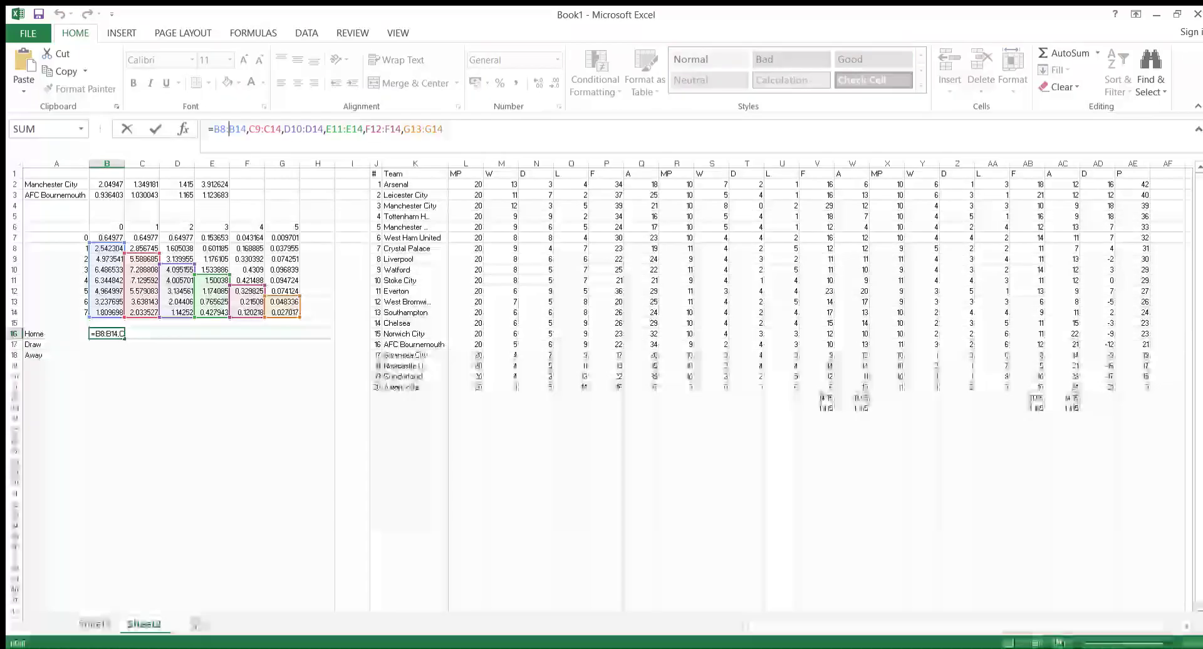
{"action": "type", "text": "sum("}
{"action": "key", "text": "Return"}
{"action": "key", "text": "Up"}
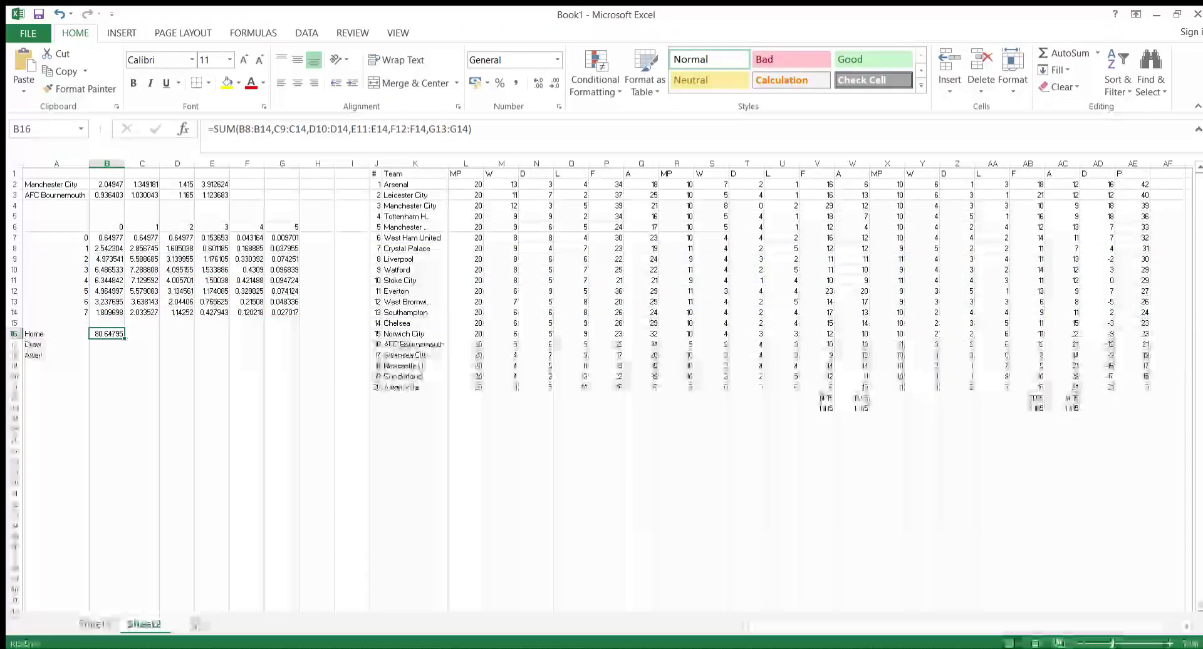
Step: Sum the draw scores B7, C8, D9, E10, F11 and G12 in B17
{"action": "key", "text": "Down"}
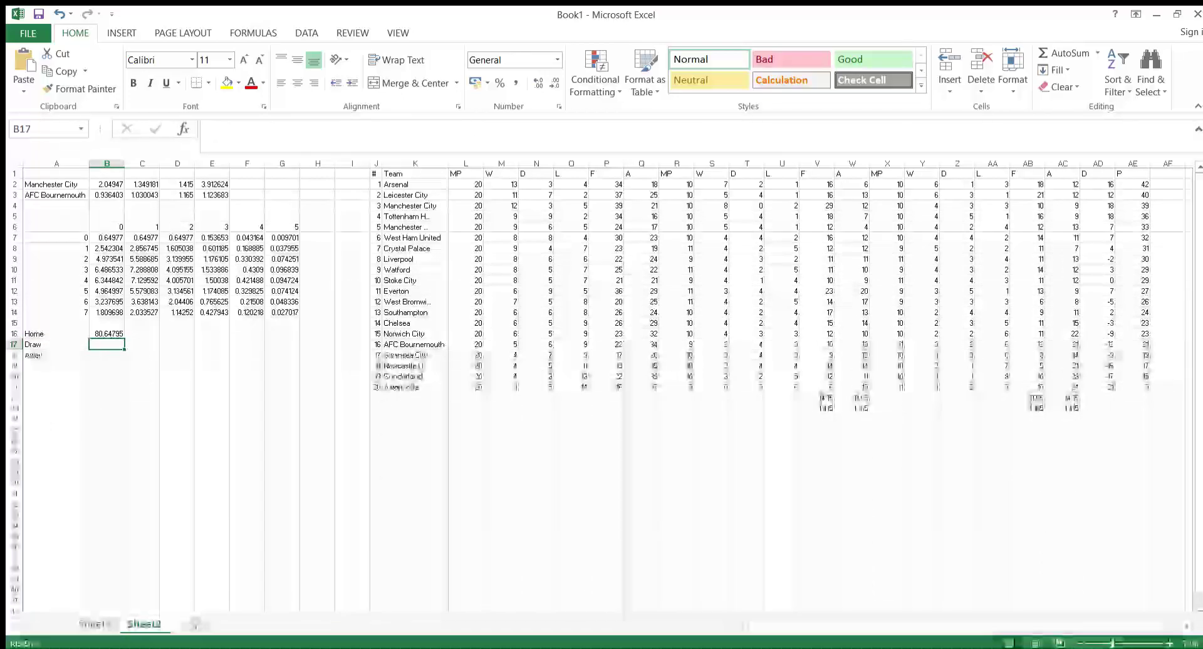
{"action": "type", "text": "=sum("}
{"action": "left_click", "coordinate": [107, 237]}
{"action": "type", "text": ","}
{"action": "left_click", "coordinate": [143, 248]}
{"action": "type", "text": ","}
{"action": "left_click", "coordinate": [179, 259]}
{"action": "type", "text": ","}
{"action": "left_click", "coordinate": [211, 269]}
{"action": "type", "text": ","}
{"action": "left_click", "coordinate": [247, 280]}
{"action": "type", "text": ","}
{"action": "left_click", "coordinate": [282, 291]}
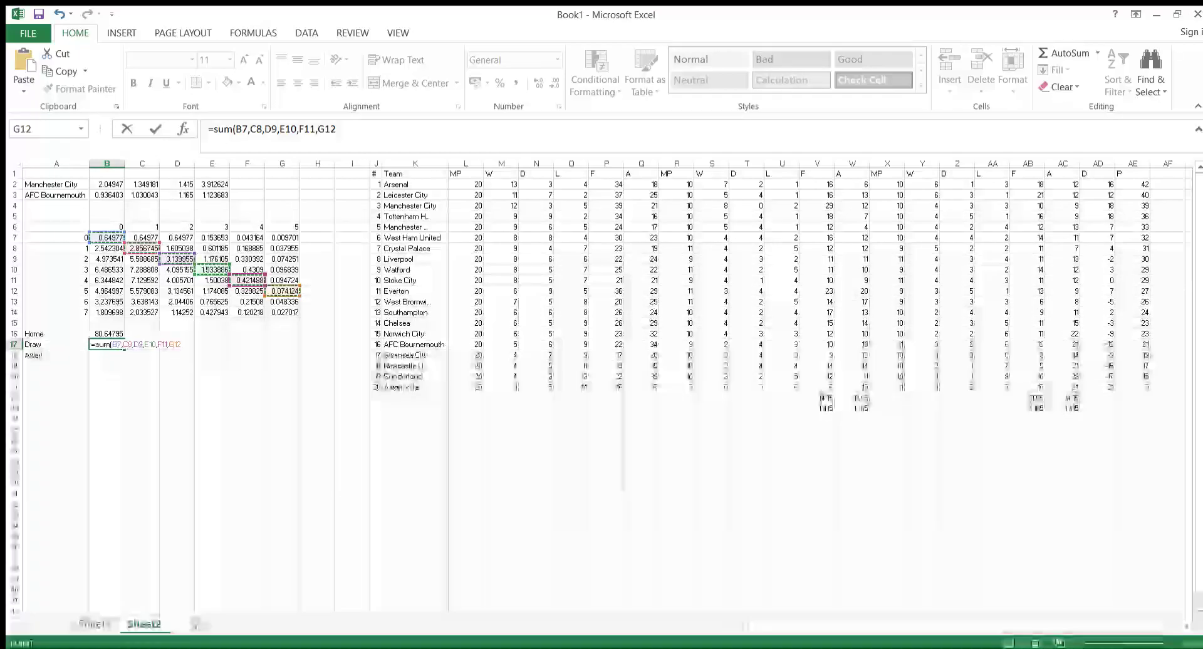
{"action": "key", "text": "Return"}
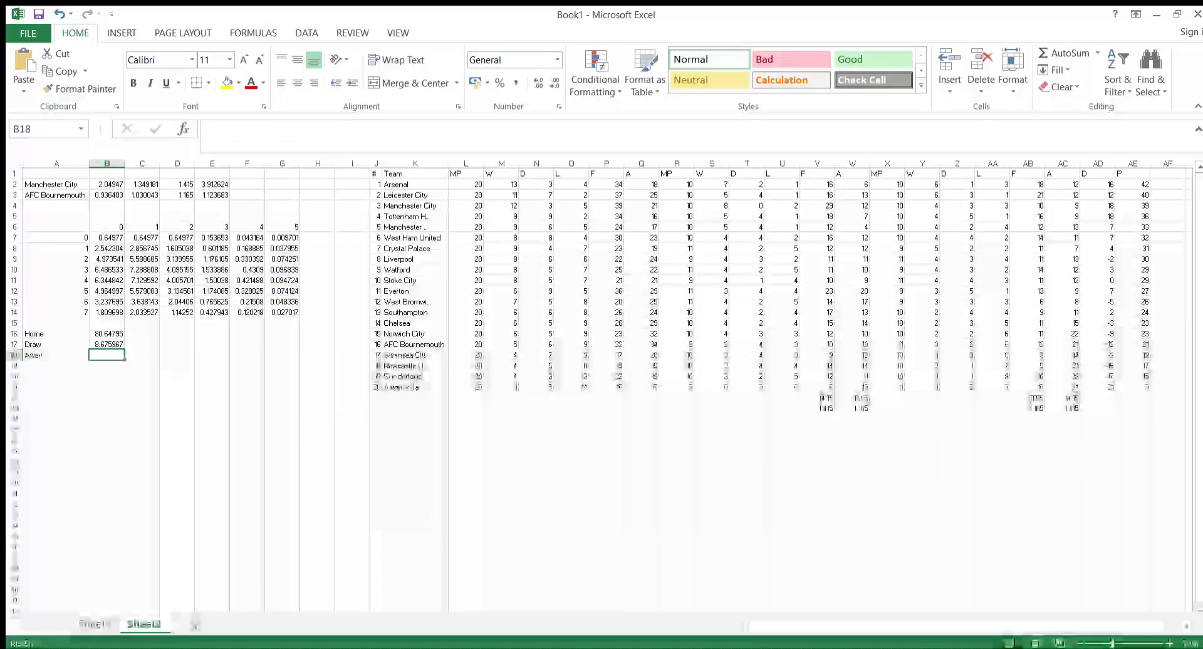
Step: Sum the away-win scores C7, D7:D8, E7:E9, F7:F10 and G7:G11 in B18
{"action": "type", "text": "="}
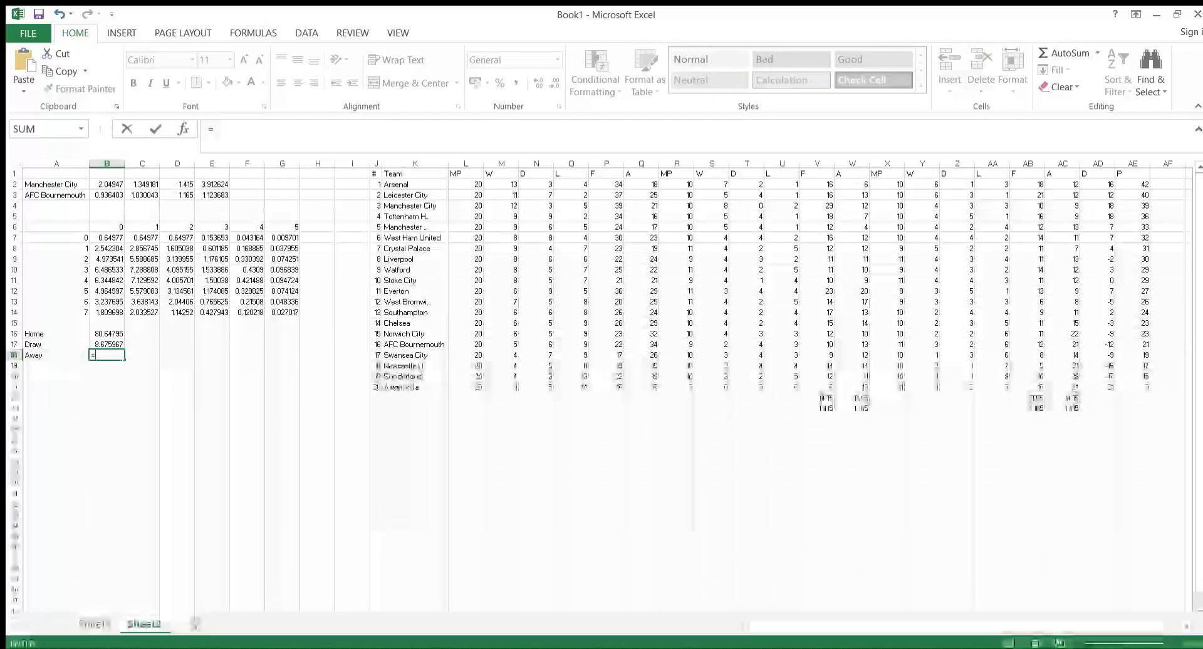
{"action": "type", "text": "sum("}
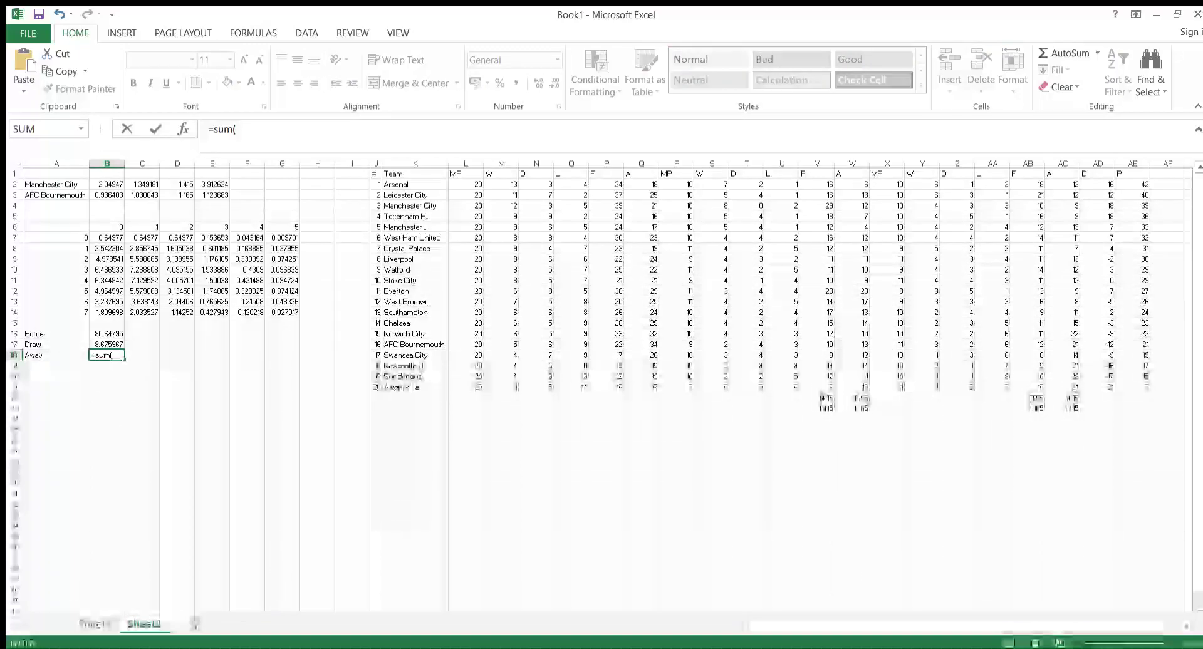
{"action": "left_click", "coordinate": [143, 237]}
{"action": "type", "text": ","}
{"action": "left_click_drag", "start_coordinate": [177, 237], "coordinate": [282, 280]}
{"action": "type", "text": ","}
{"action": "type", "text": ","}
{"action": "type", "text": ","}
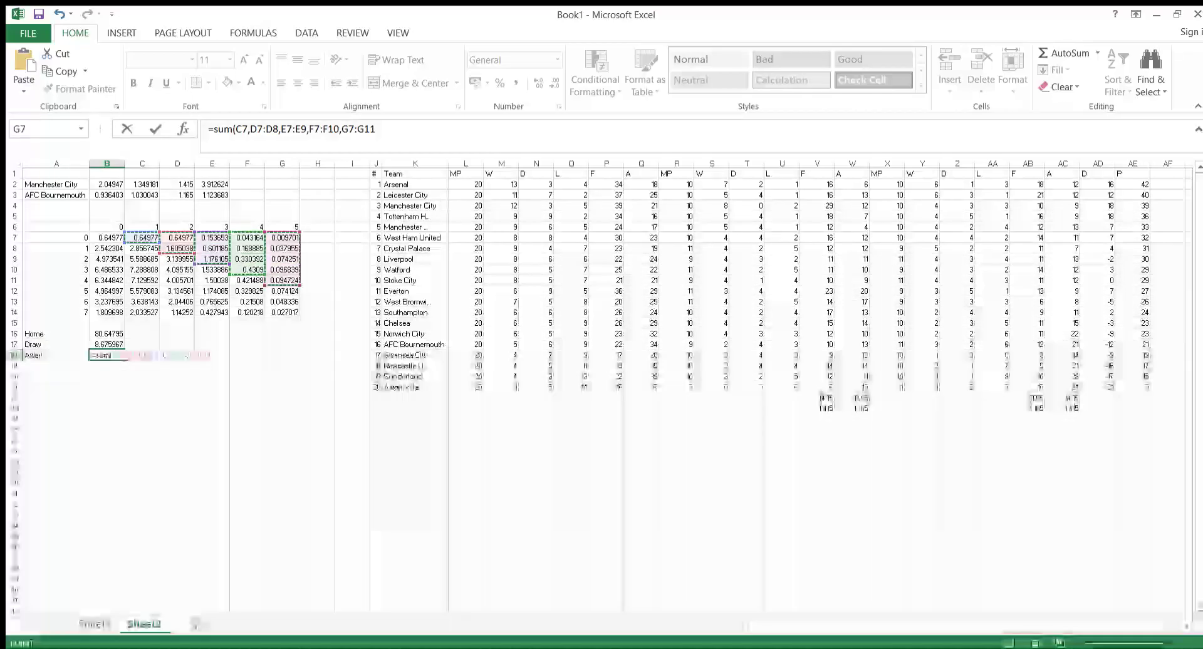
{"action": "key", "text": "Return"}
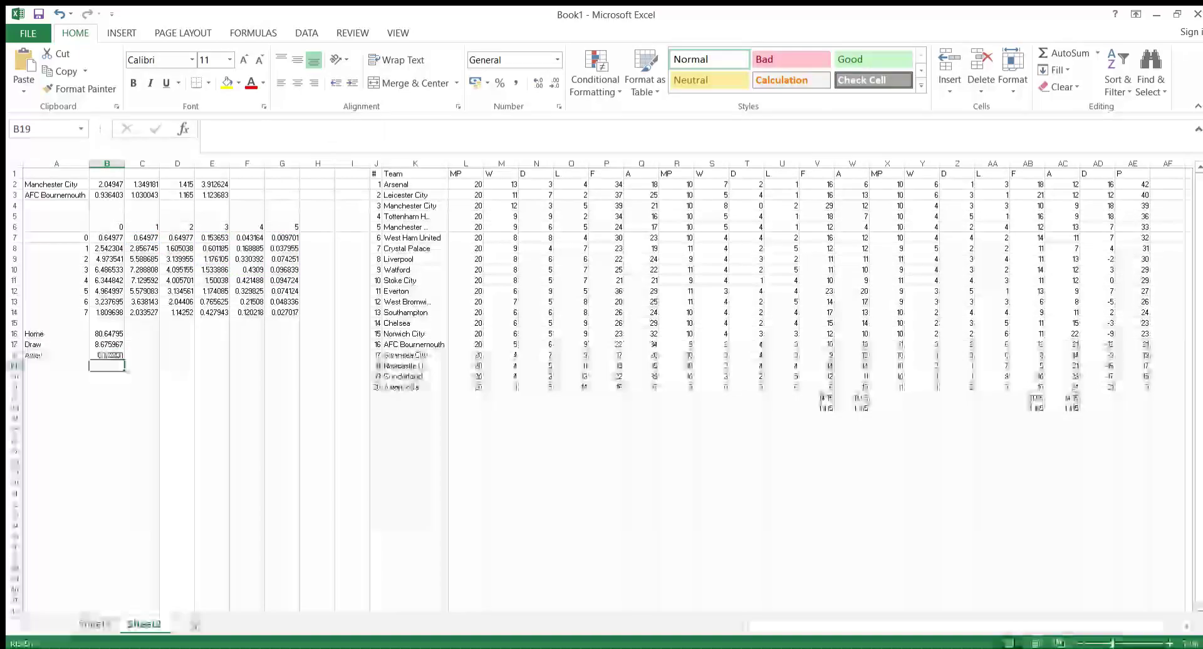
Step: Check the combined total of the Home, Draw and Away probabilities in B16:B18 and the unused column H beside the grid
{"action": "left_click_drag", "start_coordinate": [107, 334], "coordinate": [106, 356]}
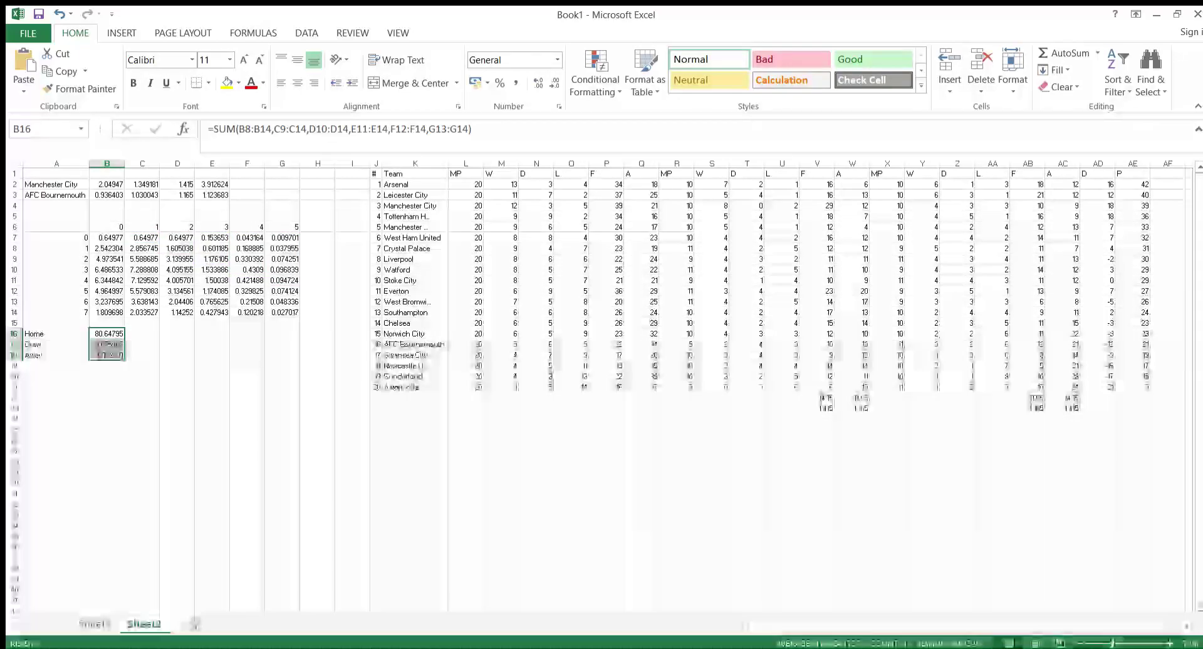
{"action": "left_click", "coordinate": [56, 419]}
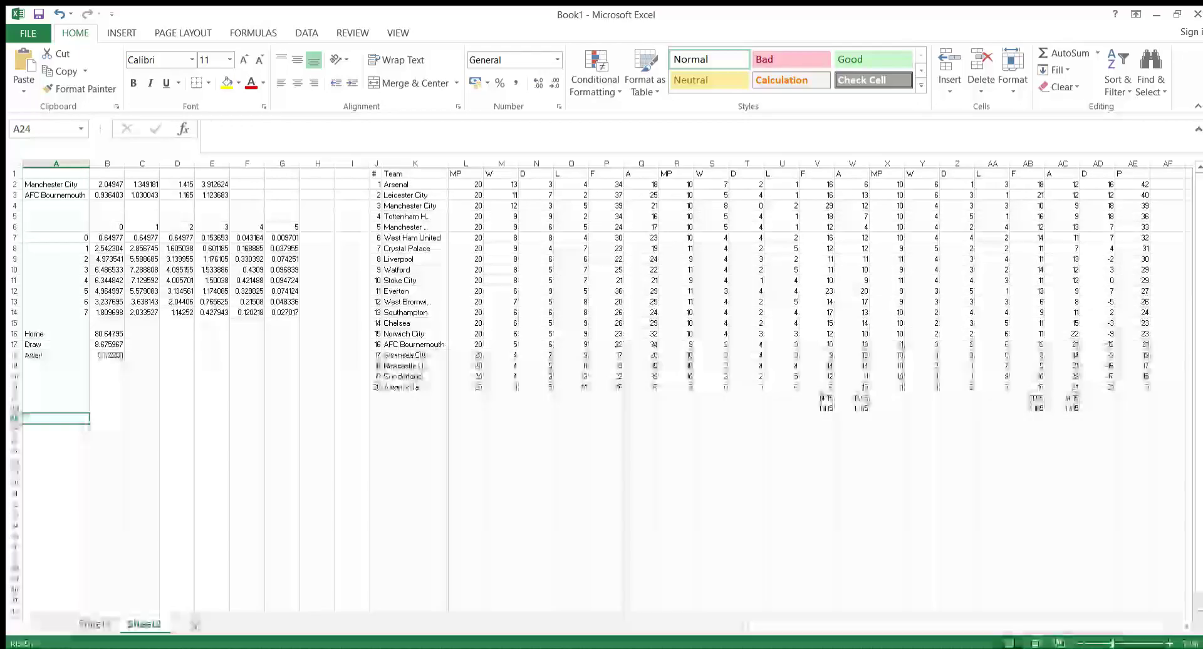
{"action": "left_click", "coordinate": [142, 334]}
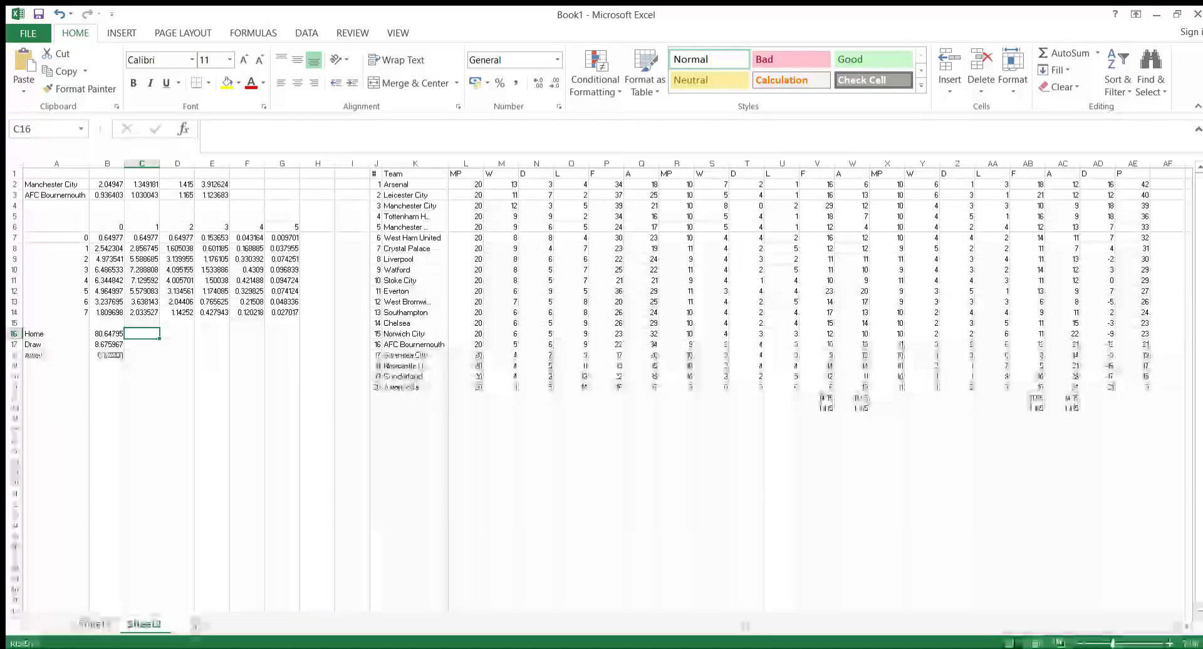
{"action": "left_click_drag", "start_coordinate": [317, 227], "coordinate": [317, 312]}
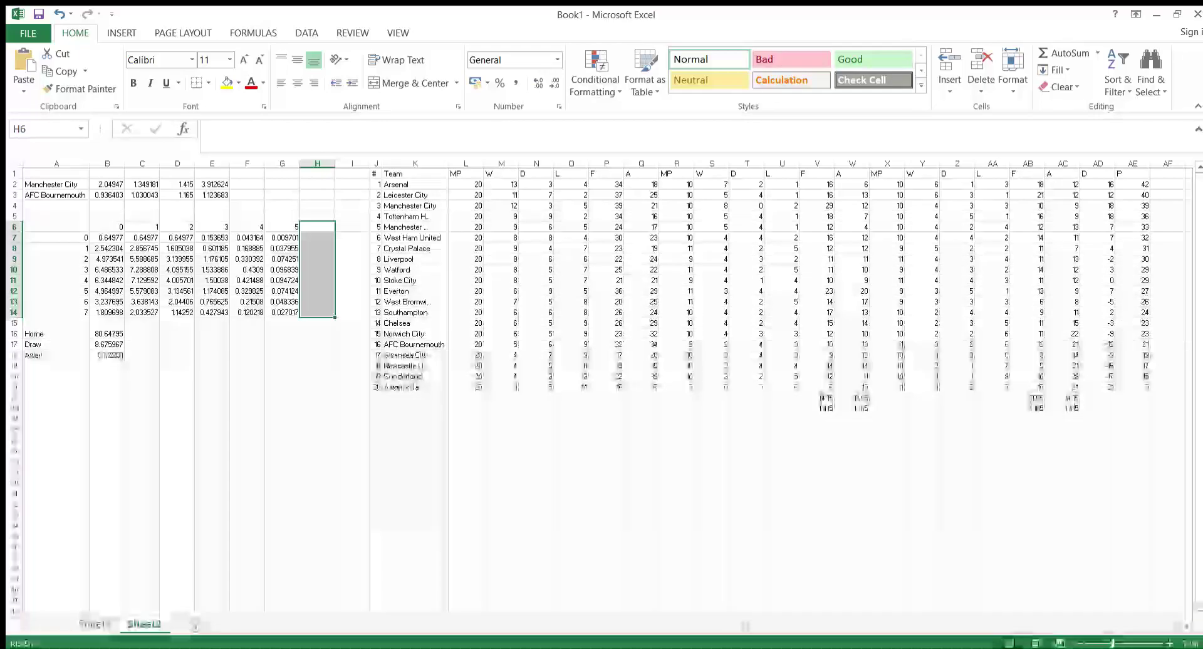
{"action": "left_click", "coordinate": [107, 344]}
{"action": "left_click", "coordinate": [106, 334]}
{"action": "left_click_drag", "start_coordinate": [107, 333], "coordinate": [107, 354]}
Step: Calculate the Home odds in C16 as 100/B16 and fill the formula down to C18 for Draw and Away
{"action": "left_click", "coordinate": [142, 334]}
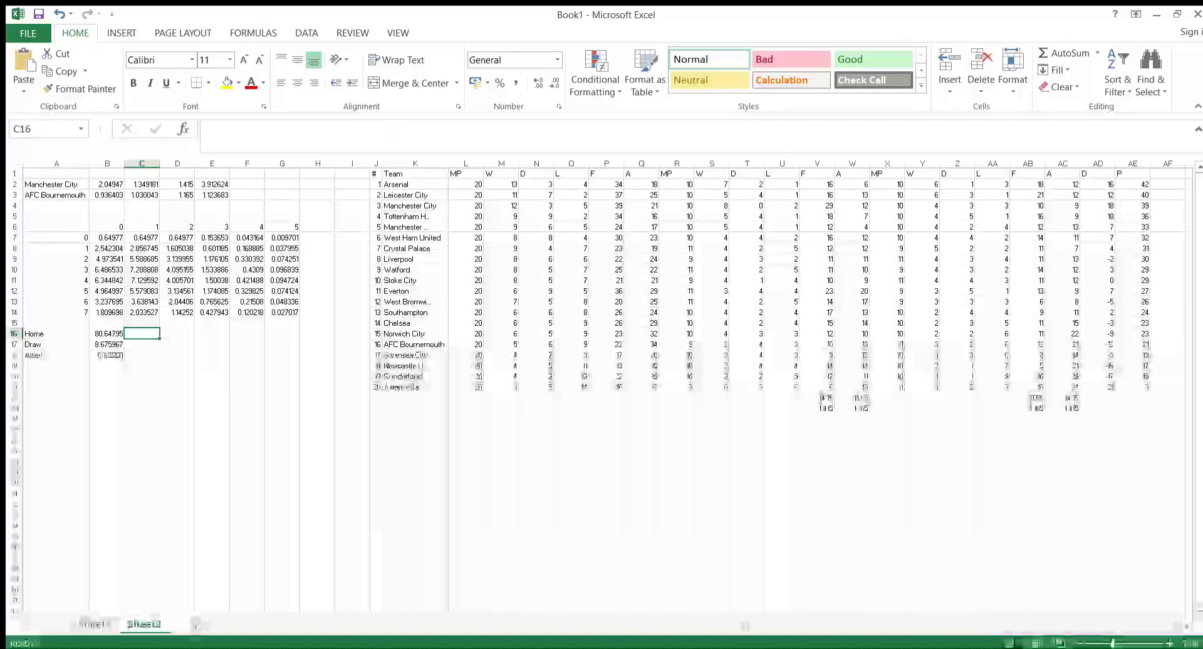
{"action": "type", "text": "10/"}
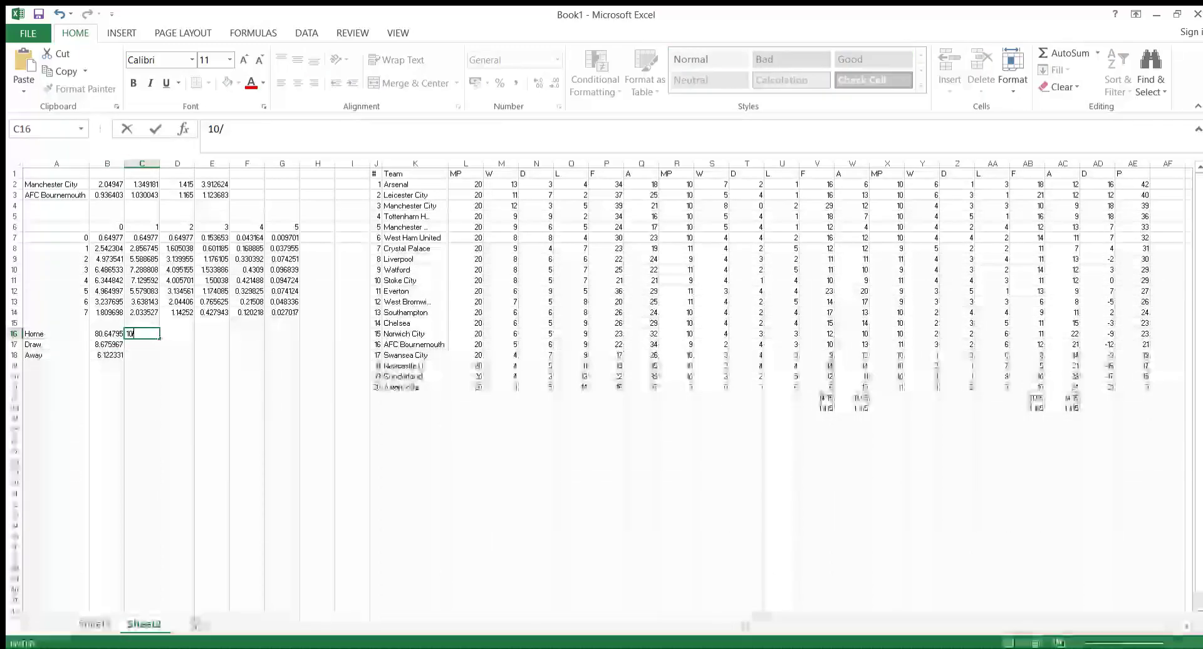
{"action": "type", "text": "=100/"}
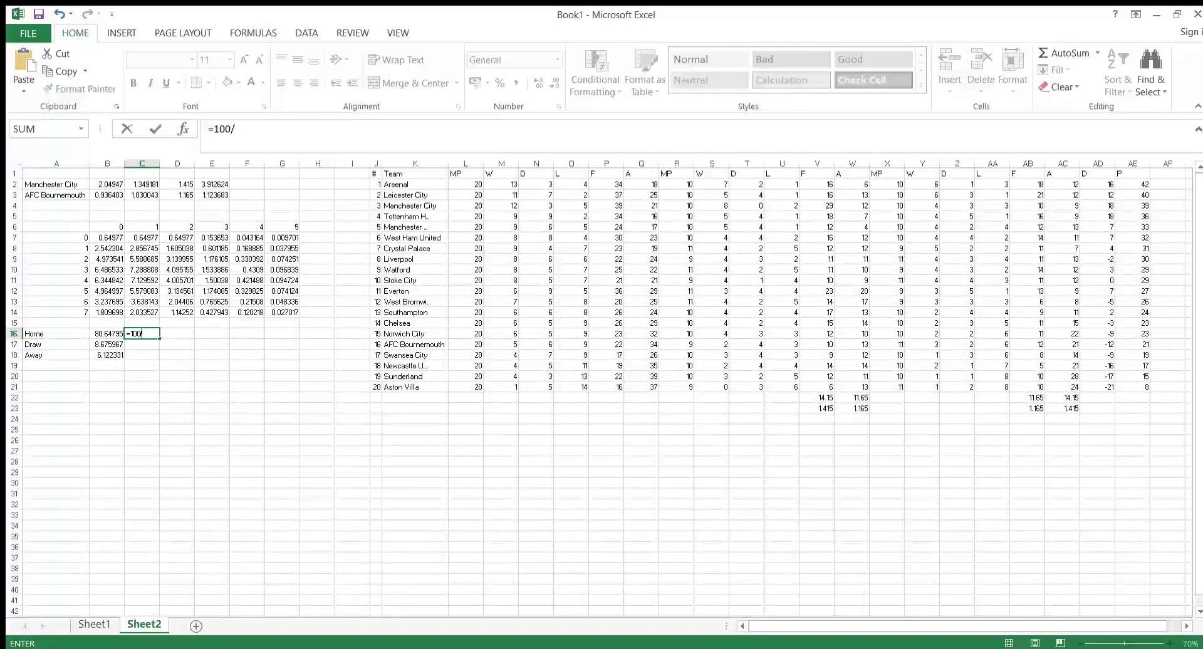
{"action": "left_click", "coordinate": [107, 333]}
{"action": "key", "text": "Return"}
{"action": "left_click", "coordinate": [151, 334]}
{"action": "left_click_drag", "start_coordinate": [160, 339], "coordinate": [159, 359]}
{"action": "left_click", "coordinate": [178, 344]}
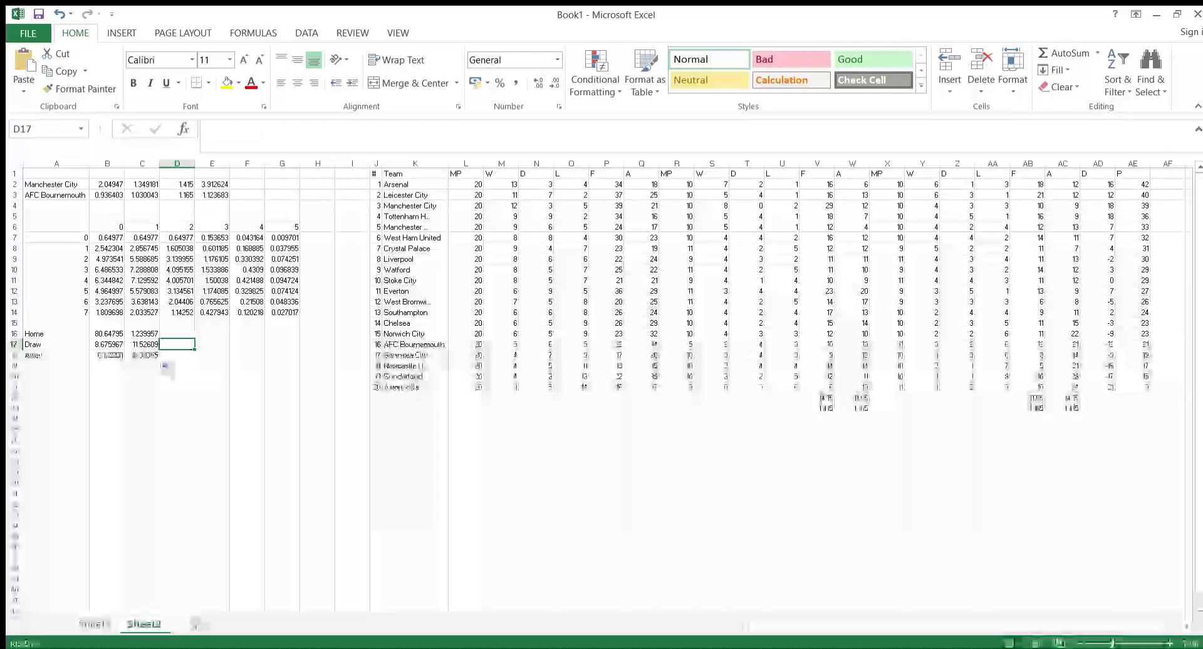
{"action": "left_click", "coordinate": [177, 387]}
{"action": "left_click", "coordinate": [142, 344]}
{"action": "left_click", "coordinate": [143, 334]}
Step: Label cell A20 as Home -1.5 below the match-result block
{"action": "left_click", "coordinate": [56, 377]}
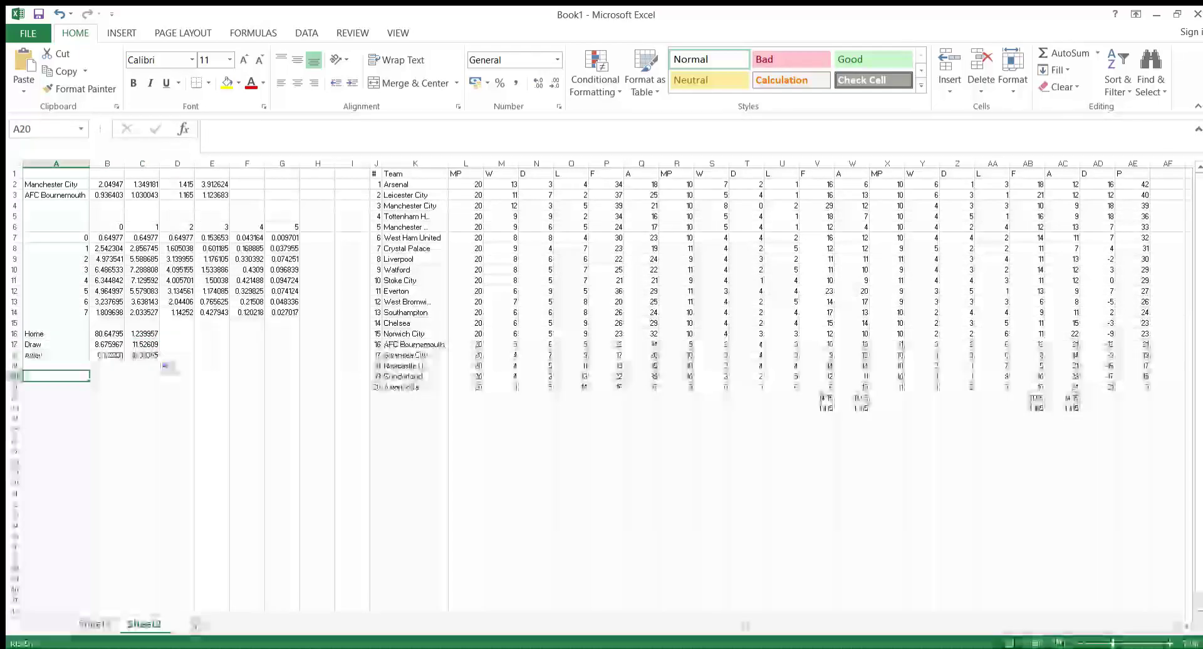
{"action": "type", "text": "Home -1.5"}
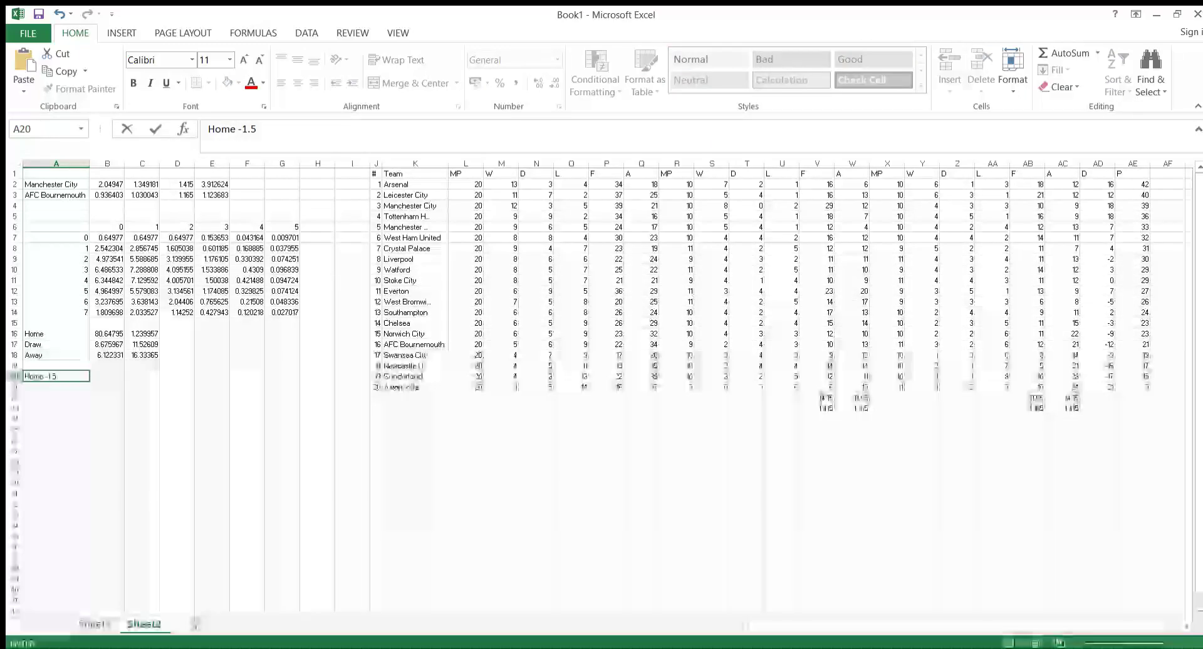
{"action": "key", "text": "Return"}
Step: Sum the scores B9:B14, C10:C14, D11:D14, E12:E14, F13:F14 and G14 in B20
{"action": "left_click", "coordinate": [107, 377]}
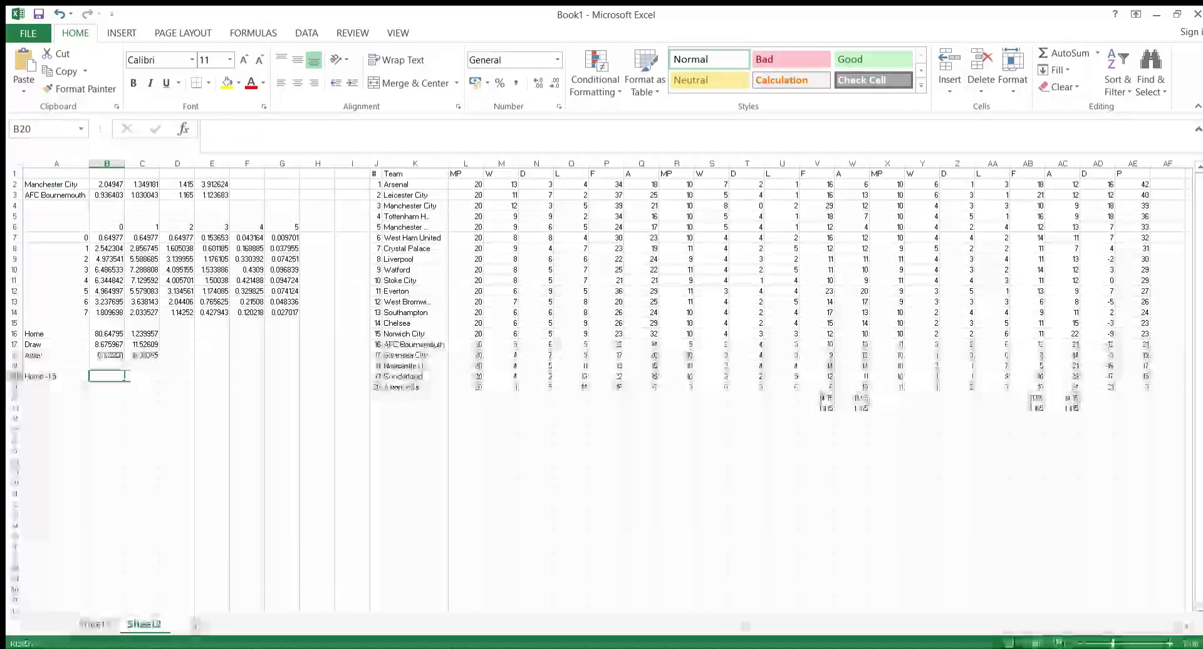
{"action": "type", "text": "=sum("}
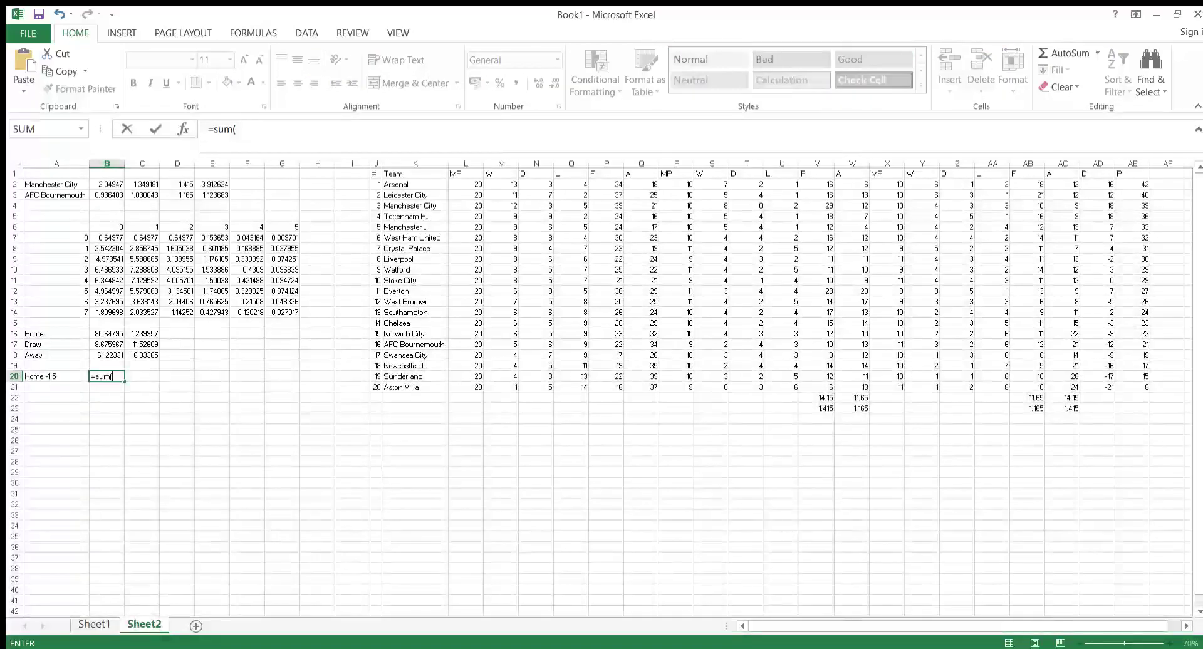
{"action": "left_click_drag", "start_coordinate": [107, 260], "coordinate": [107, 312]}
{"action": "type", "text": ","}
{"action": "left_click_drag", "start_coordinate": [143, 270], "coordinate": [247, 312]}
{"action": "type", "text": ","}
{"action": "type", "text": ","}
{"action": "type", "text": ","}
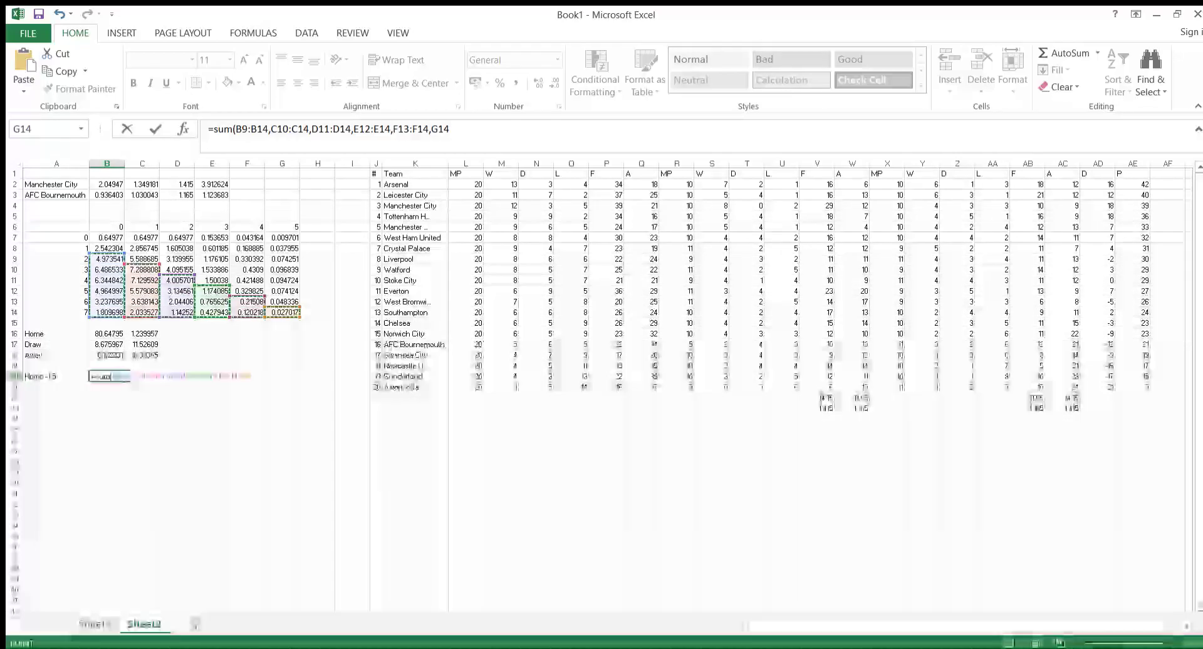
{"action": "key", "text": "Return"}
Step: Calculate the Home -1.5 odds in C20 as 100/B20 and compare them with the match odds in C16:C18
{"action": "left_click", "coordinate": [142, 377]}
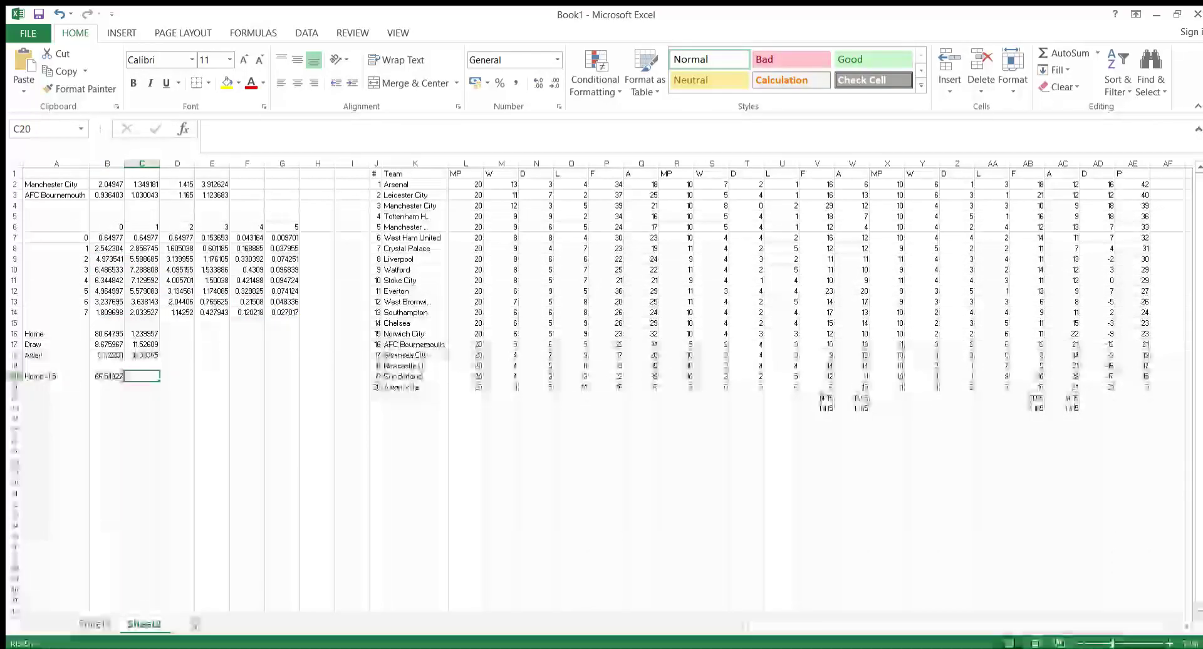
{"action": "type", "text": "=100/"}
{"action": "left_click", "coordinate": [93, 376]}
{"action": "key", "text": "ctrl+Return"}
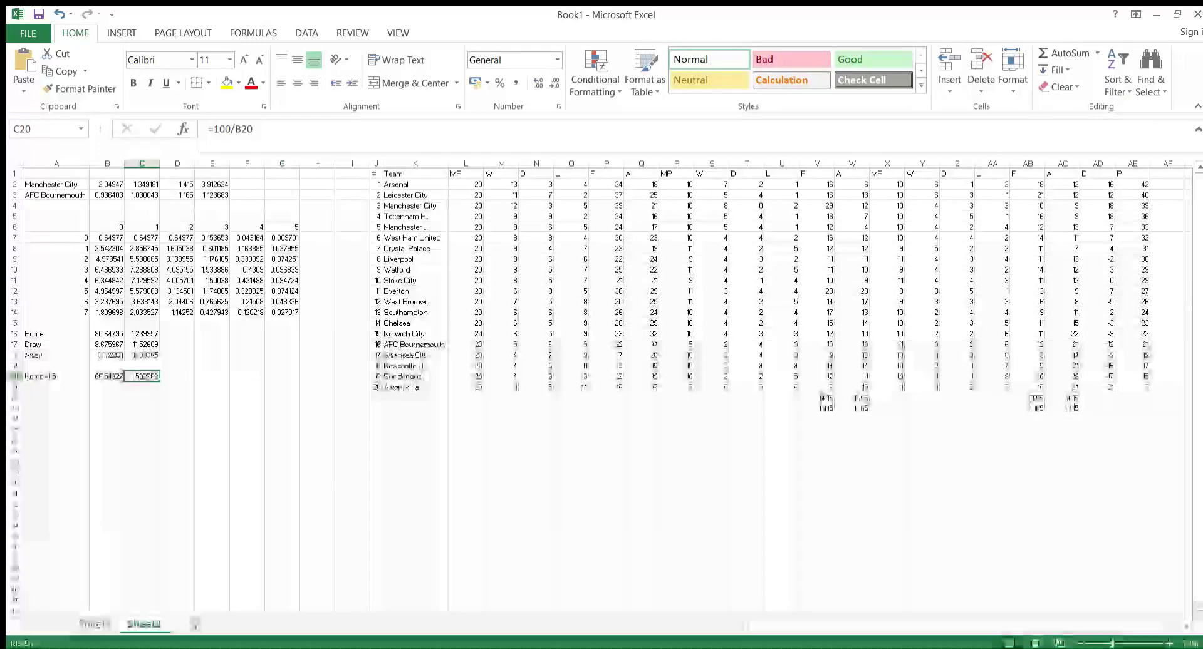
{"action": "left_click_drag", "start_coordinate": [142, 334], "coordinate": [141, 355]}
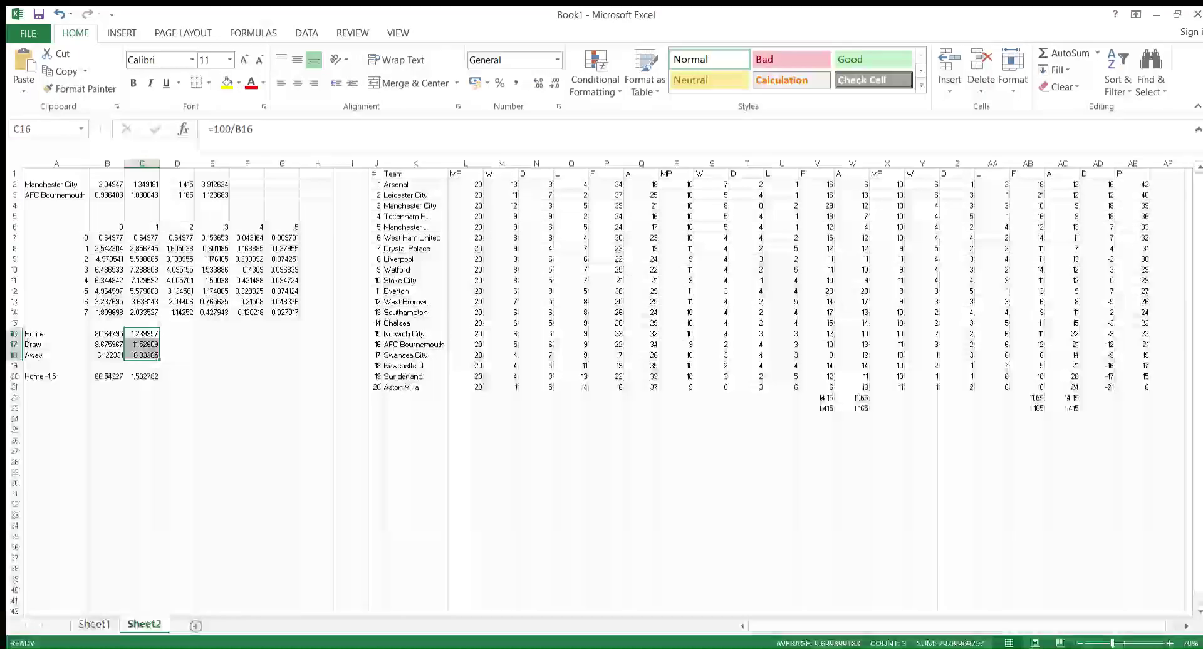
{"action": "left_click", "coordinate": [141, 377]}
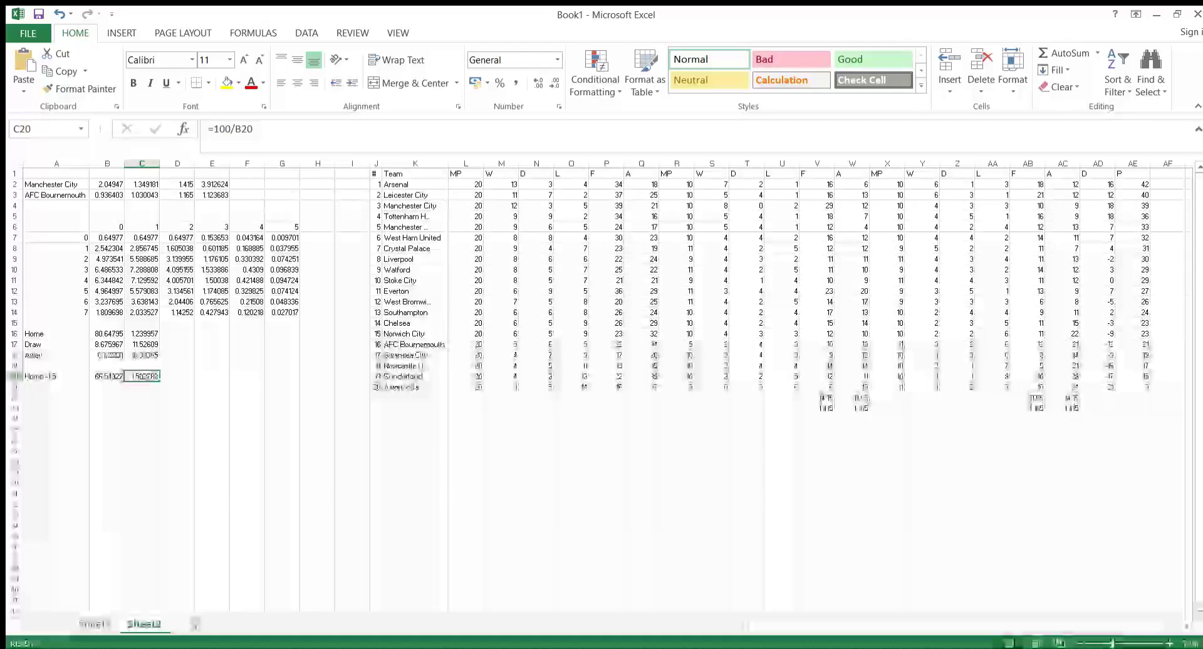
Step: Label A21 as Away +1.5 and calculate its probability in B21 as 100 minus B20
{"action": "left_click", "coordinate": [56, 377]}
{"action": "left_click", "coordinate": [56, 388]}
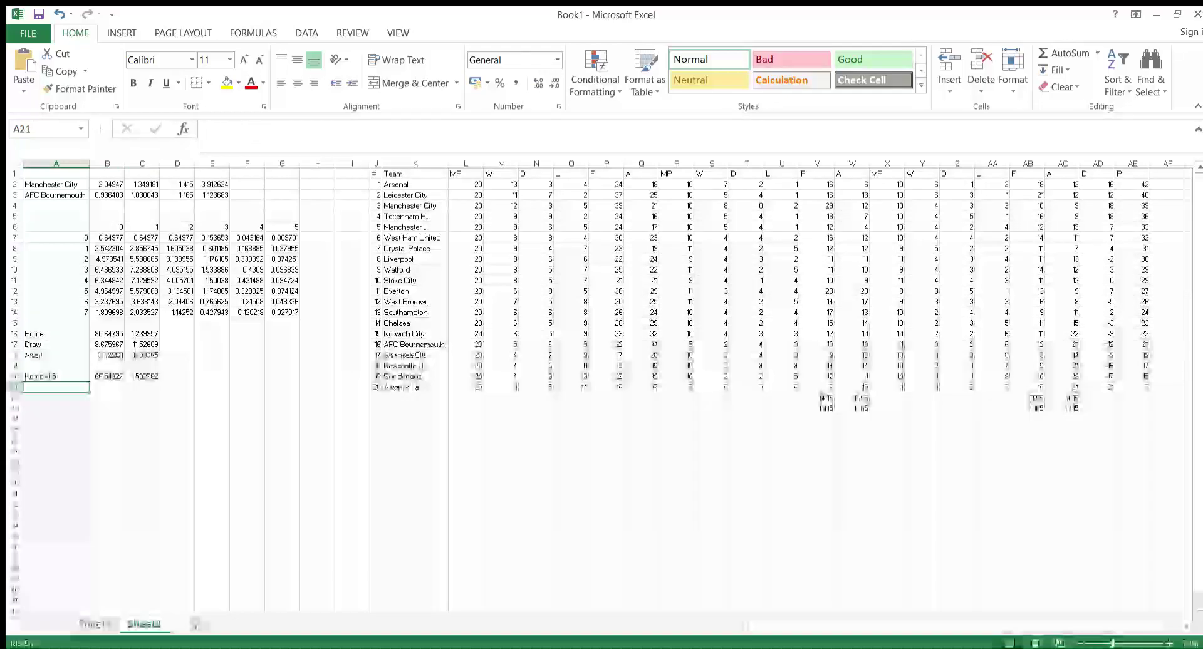
{"action": "type", "text": "Away +1.5"}
{"action": "key", "text": "Tab"}
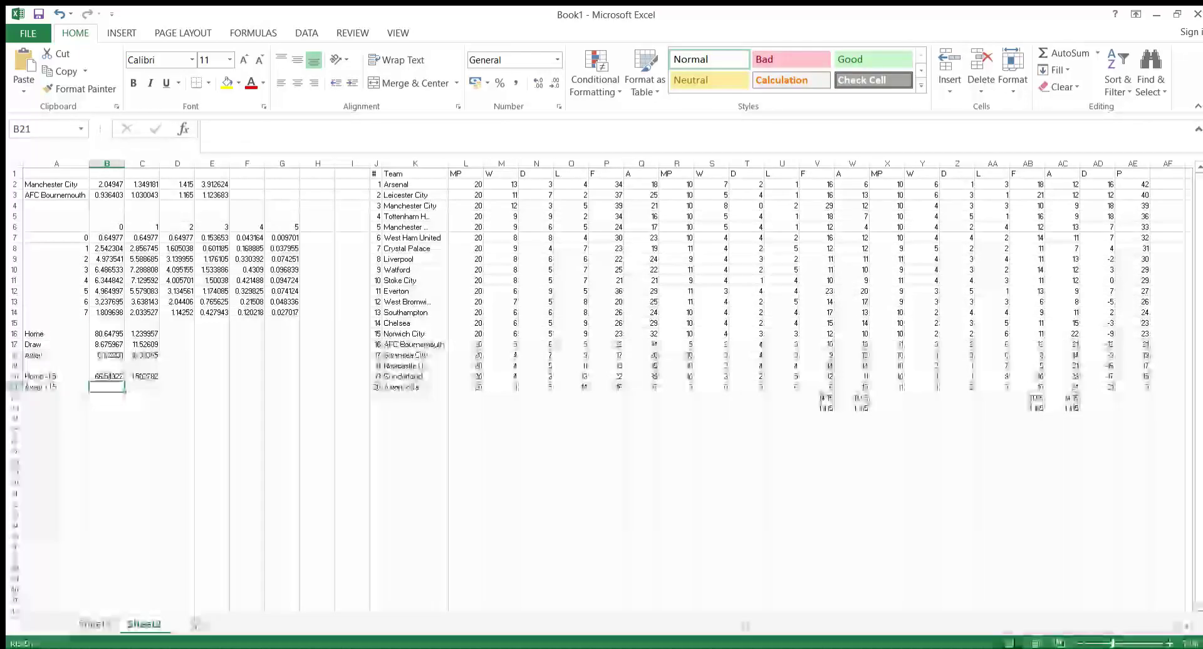
{"action": "type", "text": "=100-"}
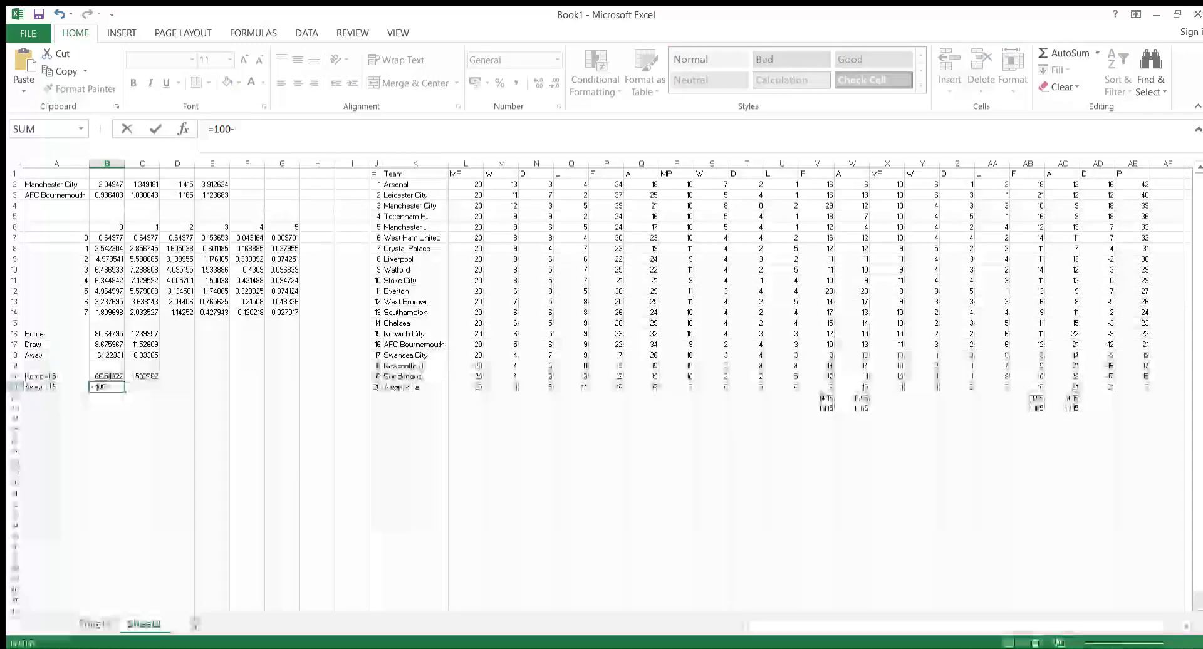
{"action": "key", "text": "Up"}
{"action": "key", "text": "Return"}
{"action": "left_click", "coordinate": [142, 387]}
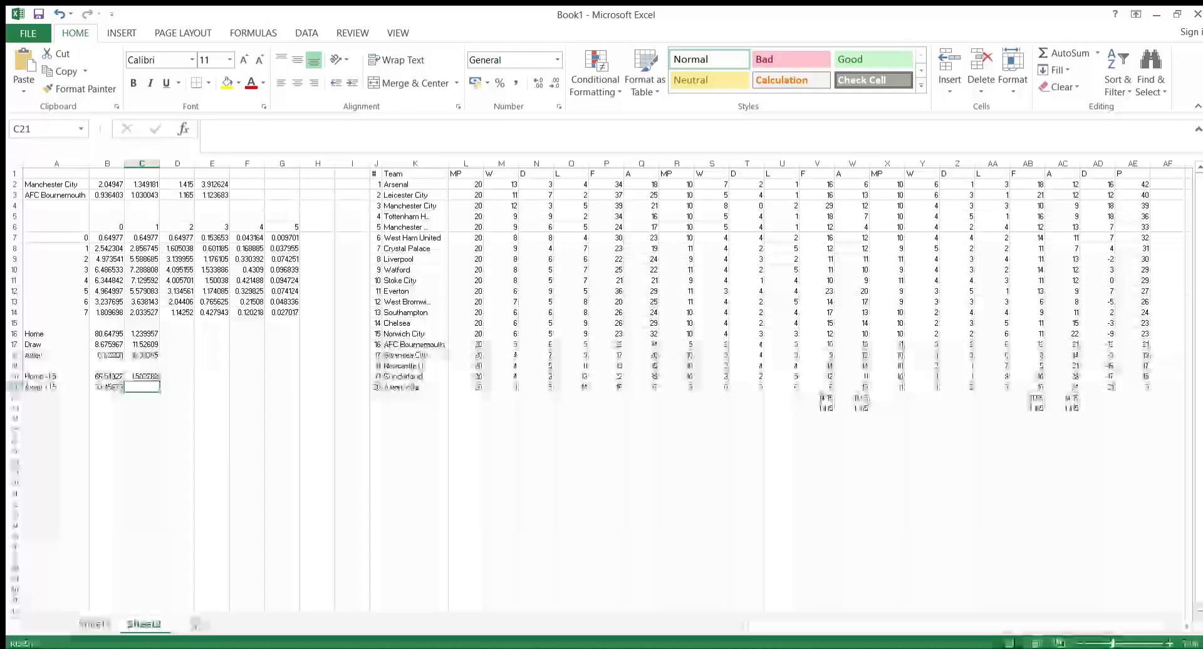
{"action": "type", "text": "="}
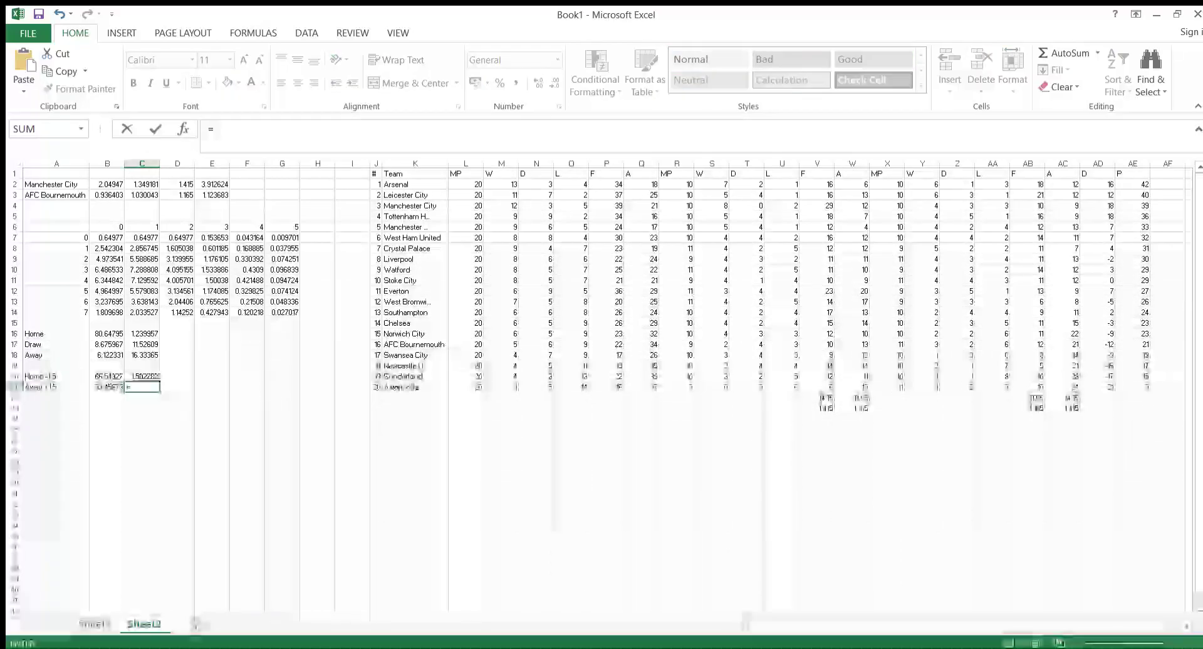
{"action": "key", "text": "Up"}
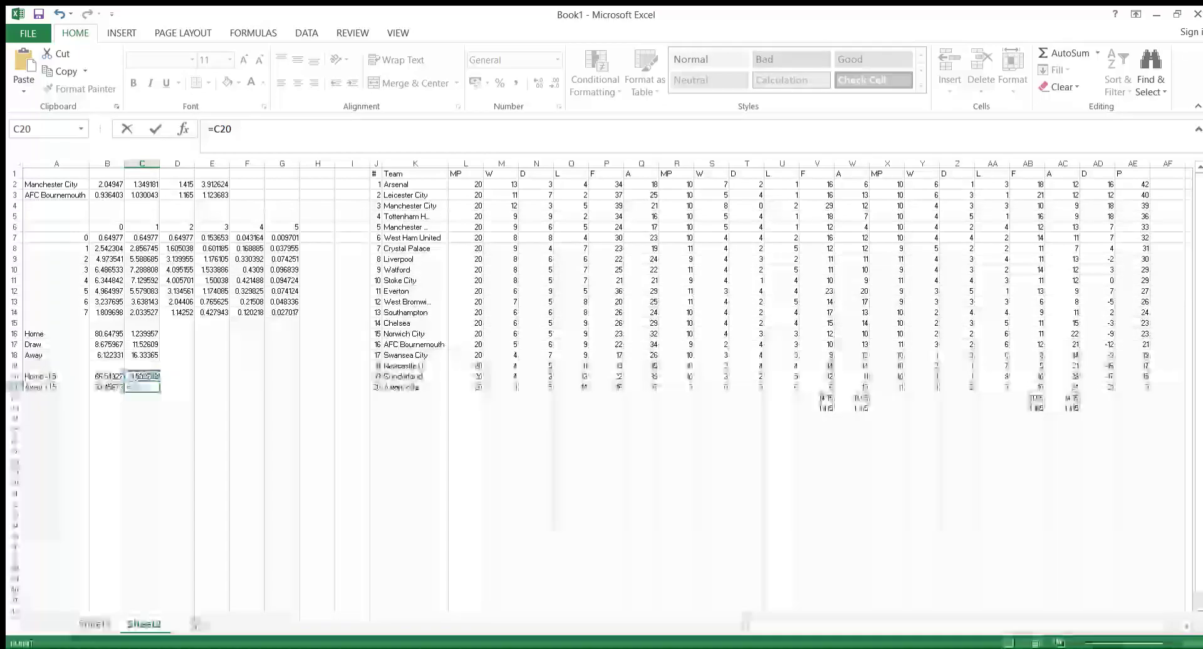
{"action": "key", "text": "Return"}
Step: Copy the odds formula from C20 into C21 for the Away +1.5 row
{"action": "key", "text": "Up"}
{"action": "key", "text": "Up"}
{"action": "key", "text": "ctrl+c"}
{"action": "key", "text": "Down"}
{"action": "key", "text": "ctrl+v"}
{"action": "key", "text": "Down"}
{"action": "key", "text": "Down"}
{"action": "key", "text": "Down"}
{"action": "left_click", "coordinate": [212, 355]}
{"action": "key", "text": "Escape"}
{"action": "left_click", "coordinate": [178, 430]}
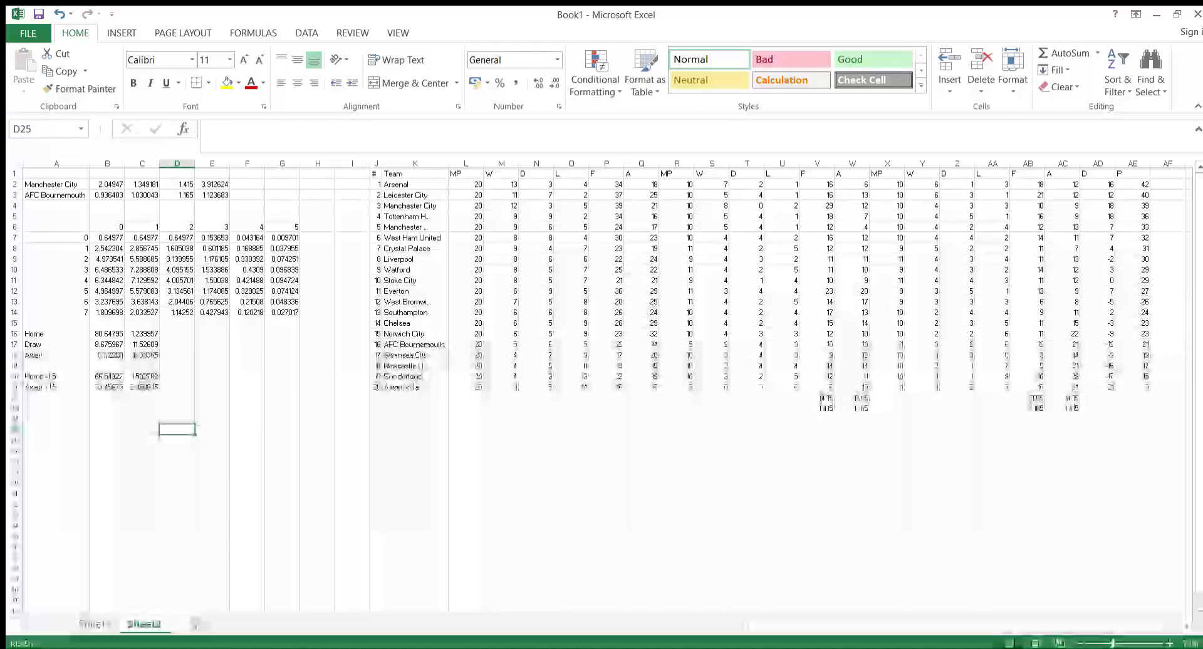
Step: Sum the home wins to nil B8:B14 in A23 and move the formula to B23
{"action": "left_click", "coordinate": [57, 409]}
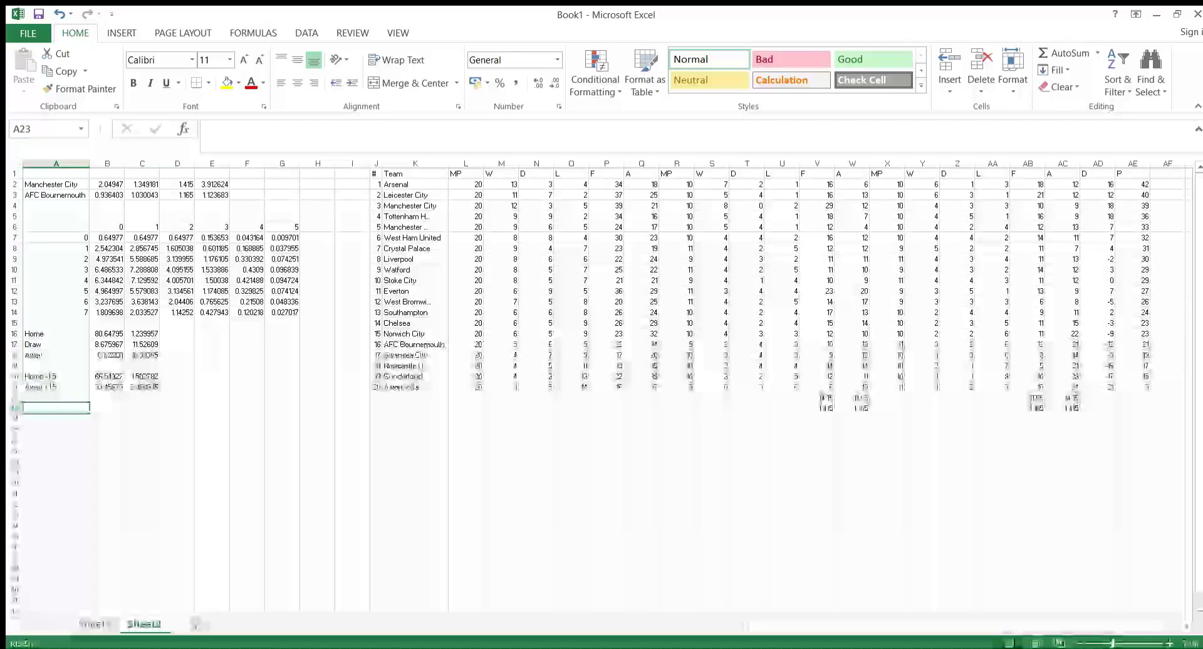
{"action": "type", "text": "=sum"}
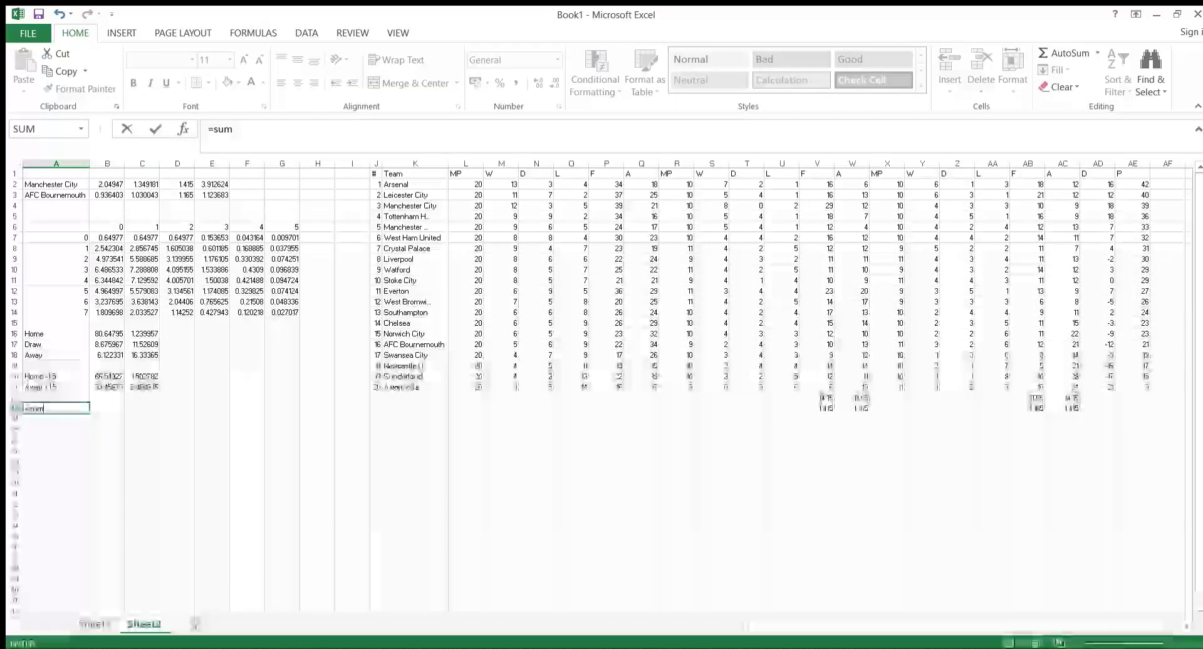
{"action": "type", "text": "("}
{"action": "left_click_drag", "start_coordinate": [107, 249], "coordinate": [107, 313]}
{"action": "key", "text": "Return"}
{"action": "key", "text": "Up"}
{"action": "key", "text": "Right"}
{"action": "left_click", "coordinate": [62, 407]}
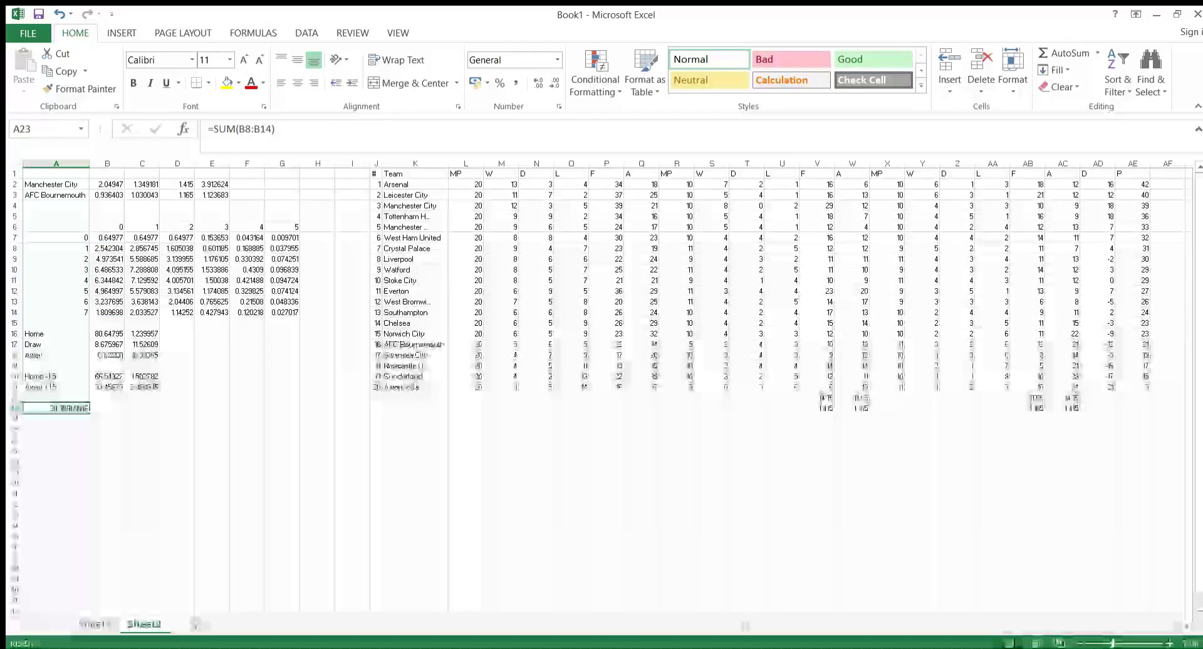
{"action": "key", "text": "ctrl+c"}
{"action": "key", "text": "Return"}
{"action": "key", "text": "Right"}
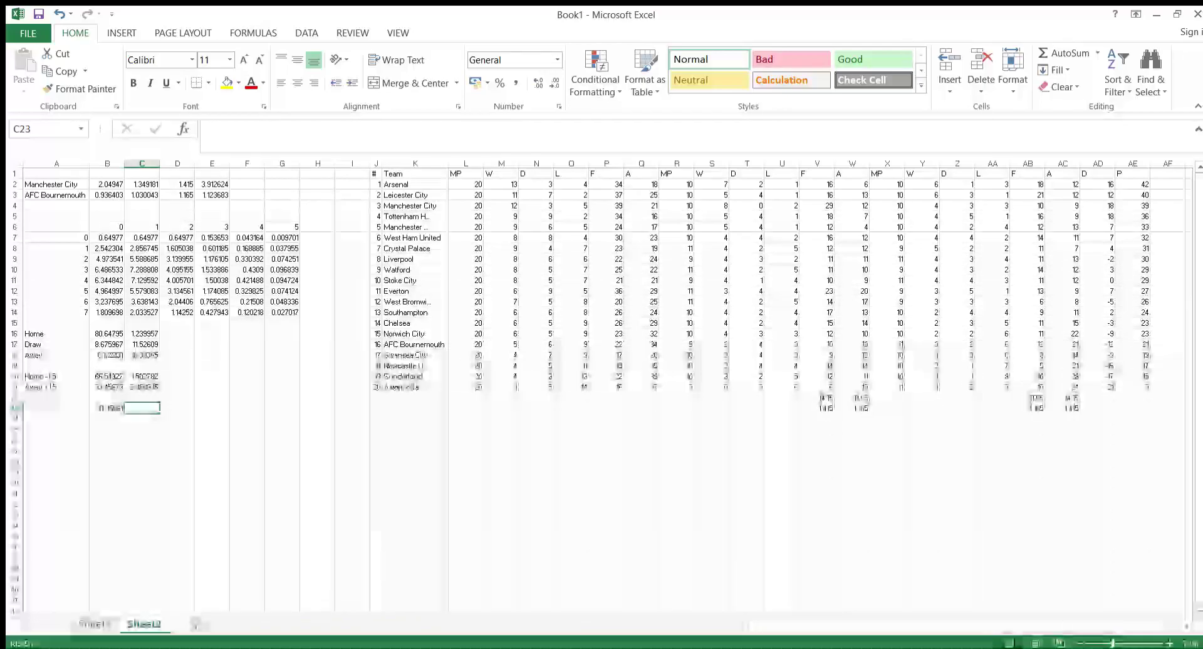
Step: Copy the odds formula from C21 into C23 beside the win-to-nil probability
{"action": "key", "text": "Up"}
{"action": "key", "text": "Up"}
{"action": "key", "text": "ctrl+c"}
{"action": "key", "text": "Down"}
{"action": "key", "text": "Down"}
{"action": "key", "text": "ctrl+v"}
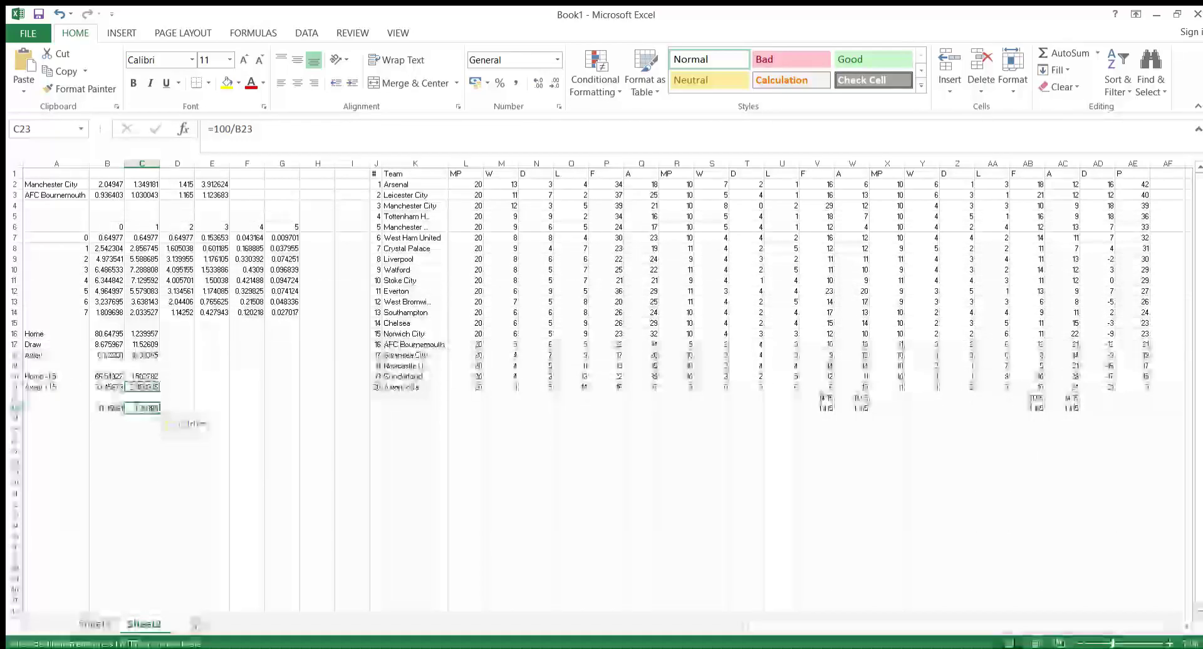
Step: Label A23 as Win to Nil and A24 as Win with BTTS
{"action": "key", "text": "Up"}
{"action": "key", "text": "Up"}
{"action": "key", "text": "Left"}
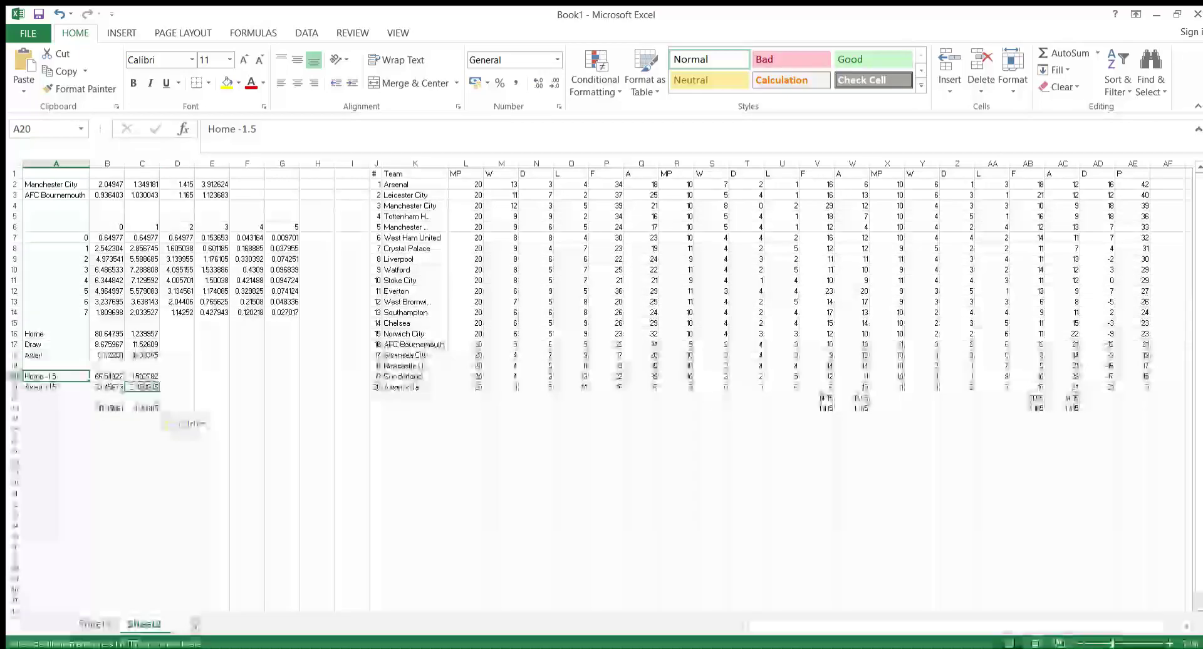
{"action": "key", "text": "Left"}
{"action": "key", "text": "Down"}
{"action": "key", "text": "Down"}
{"action": "type", "text": "W"}
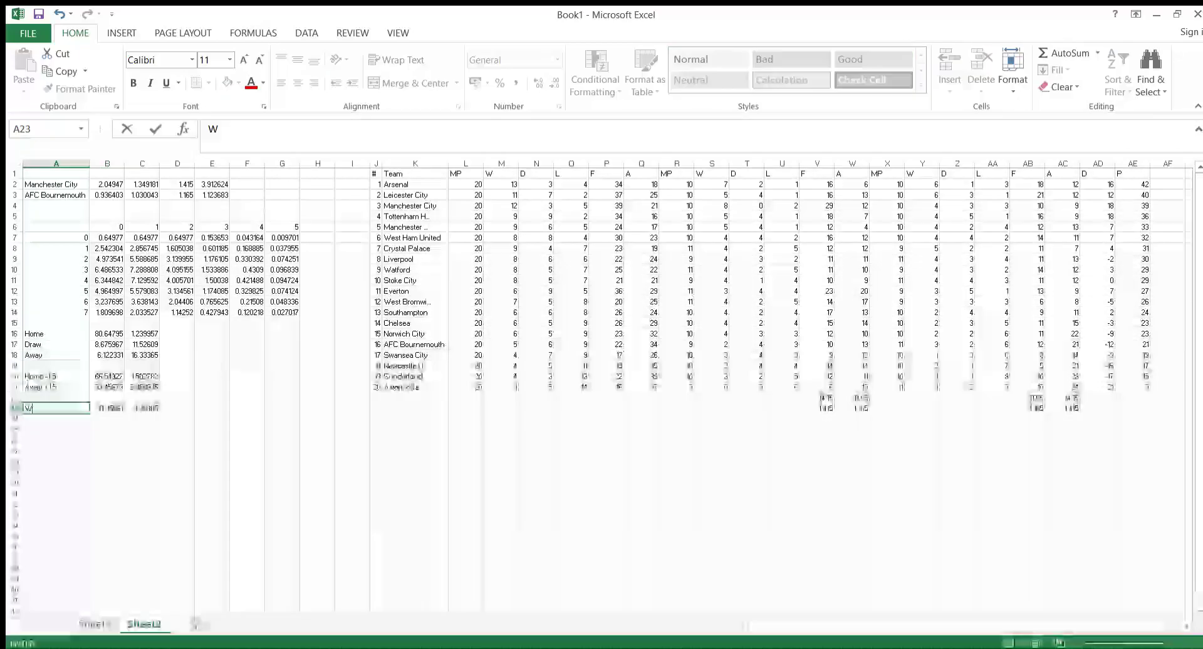
{"action": "type", "text": "in to Niu"}
{"action": "key", "text": "BackSpace"}
{"action": "type", "text": "l"}
{"action": "key", "text": "Return"}
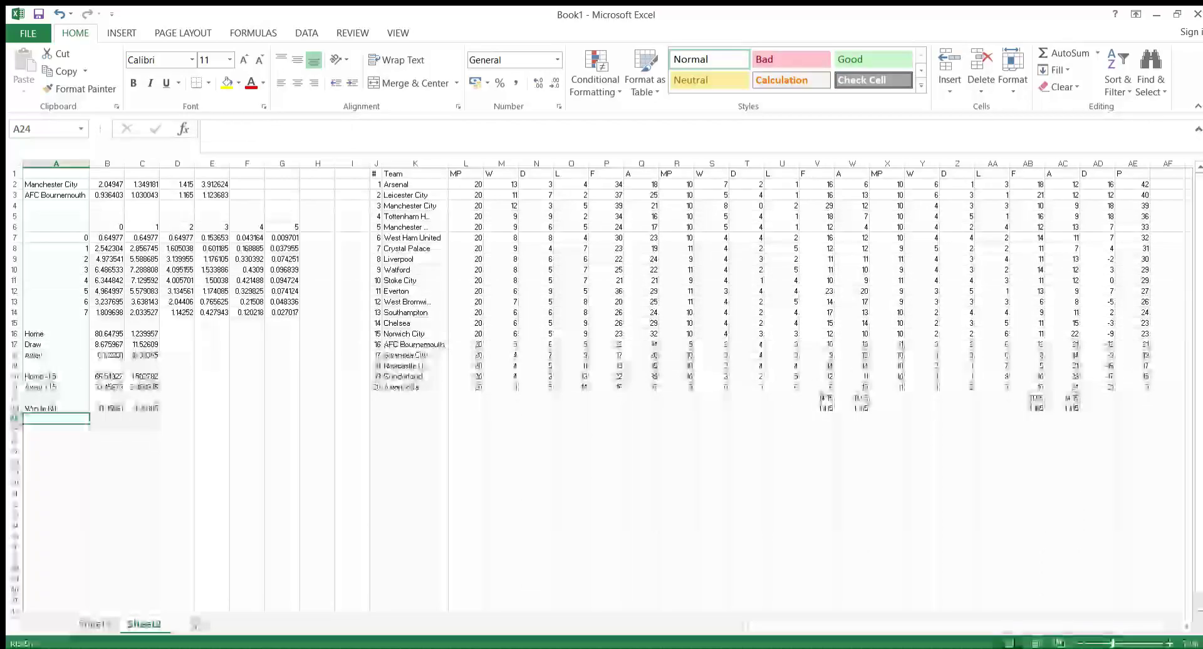
{"action": "type", "text": "Win with BTTS"}
{"action": "key", "text": "Tab"}
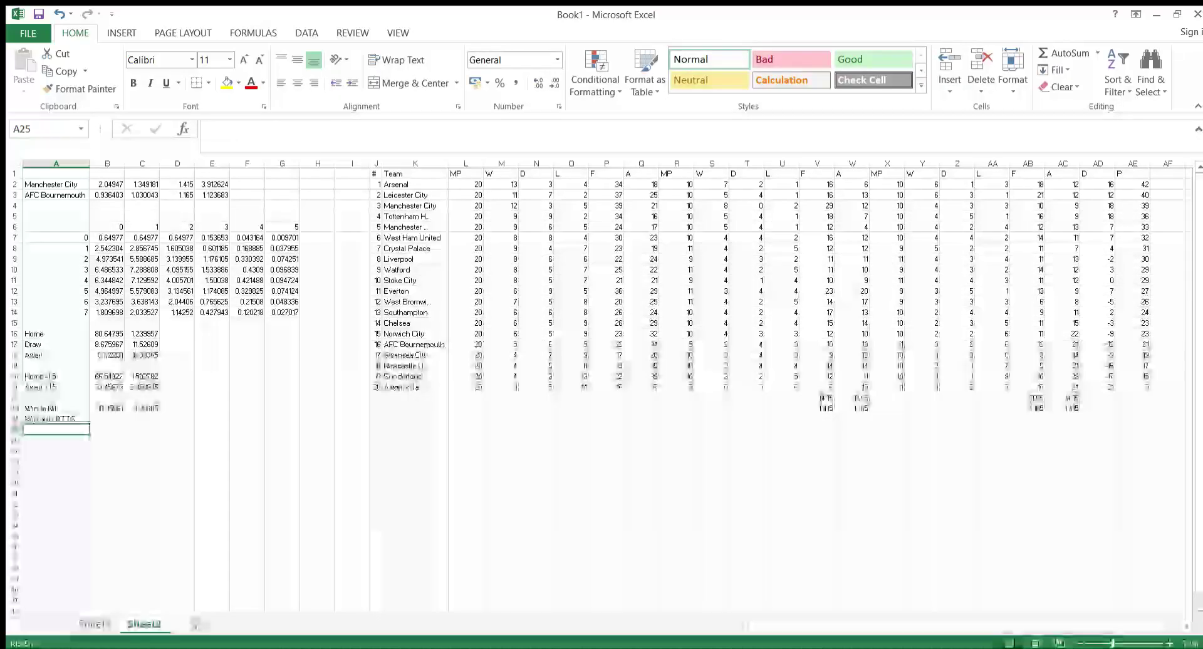
Step: Sum in B24 the home-win scores in grid columns C to G where both teams score
{"action": "type", "text": "0"}
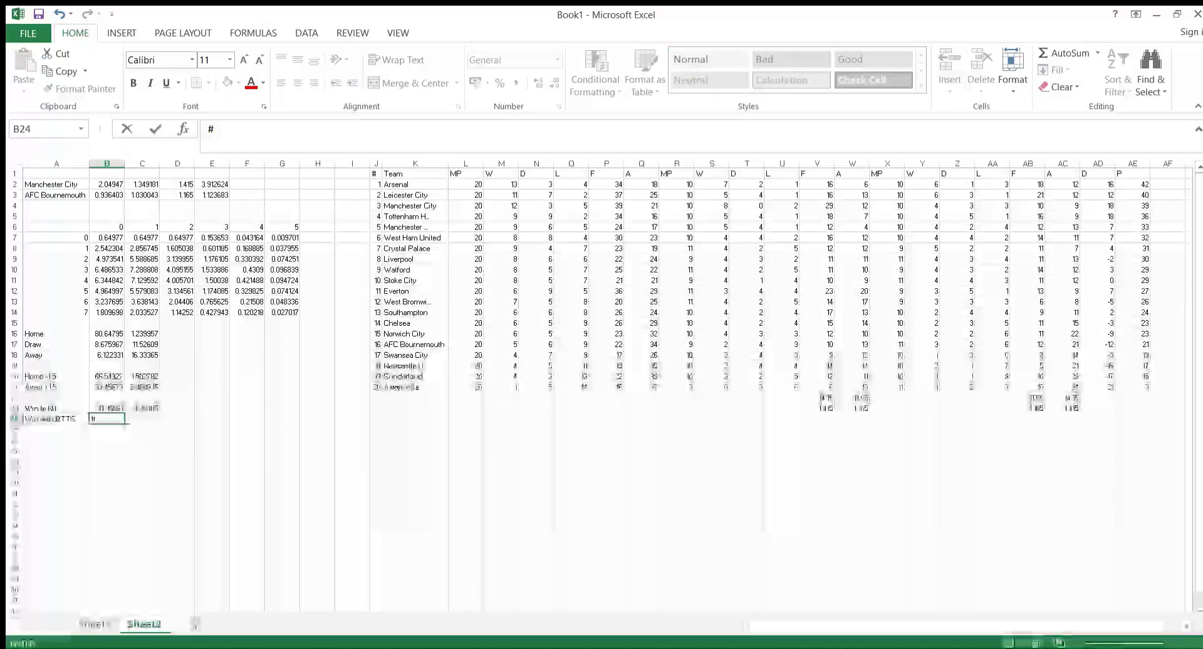
{"action": "key", "text": "BackSpace"}
{"action": "type", "text": "=sum(*"}
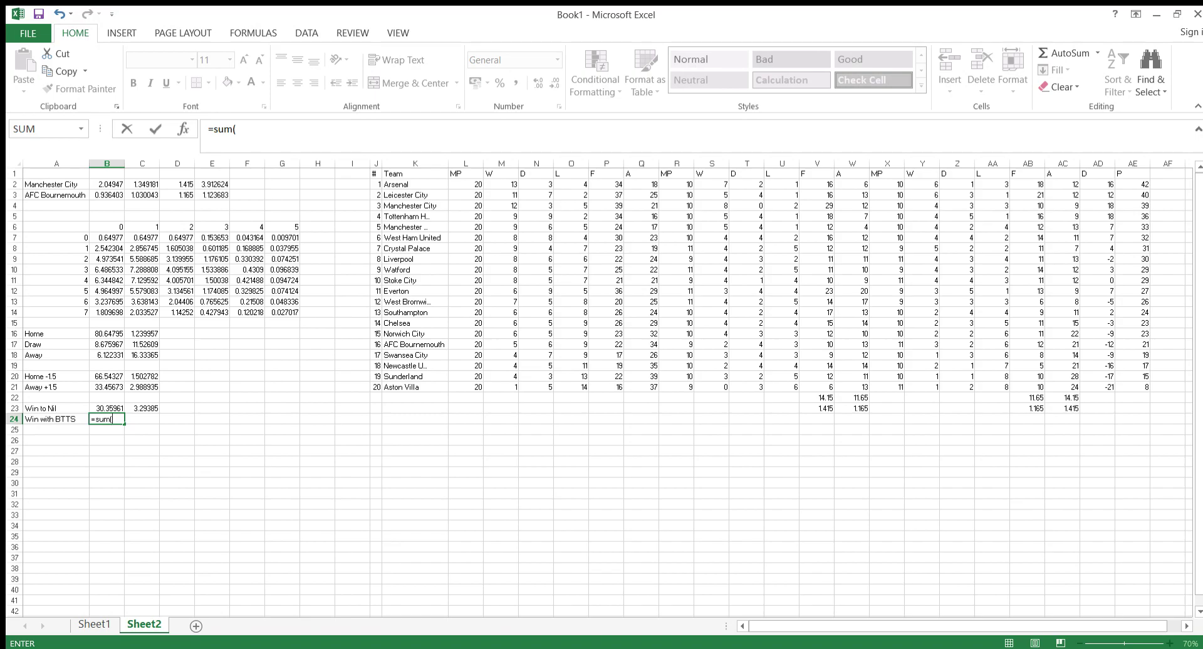
{"action": "left_click_drag", "start_coordinate": [142, 259], "coordinate": [282, 312]}
{"action": "type", "text": ","}
{"action": "type", "text": ","}
{"action": "key", "text": "Return"}
Step: Copy the odds formula from C23 into C24 for the Win with BTTS row
{"action": "key", "text": "Up"}
{"action": "key", "text": "Right"}
{"action": "key", "text": "Up"}
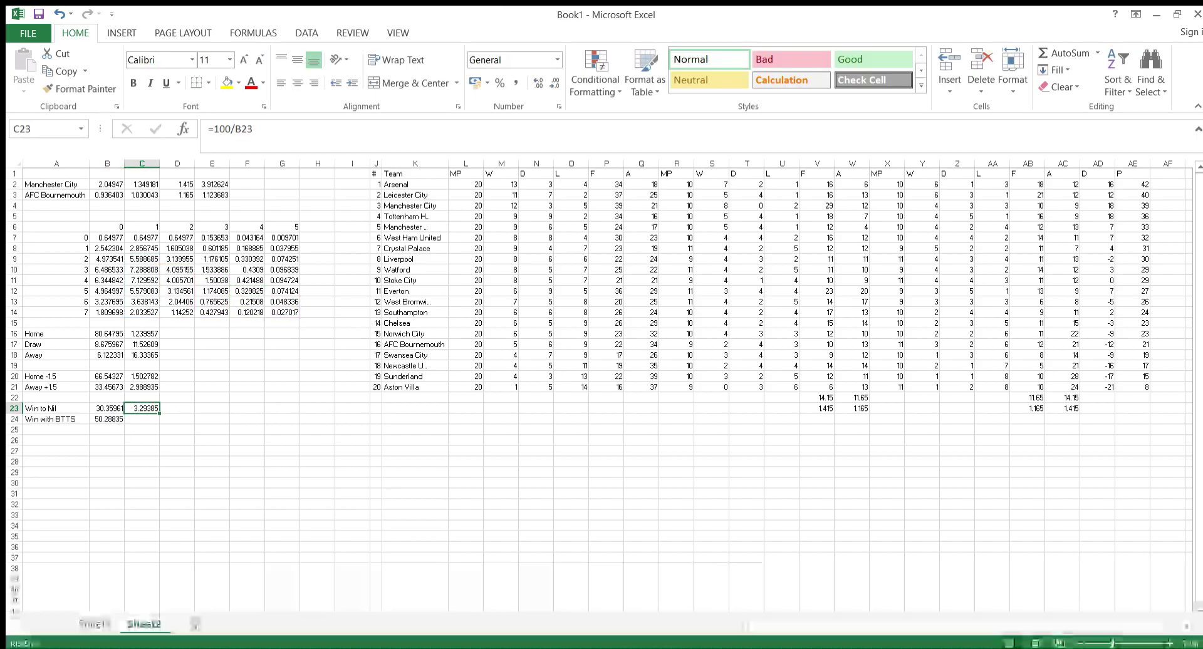
{"action": "key", "text": "Down"}
{"action": "key", "text": "Left"}
{"action": "key", "text": "Right"}
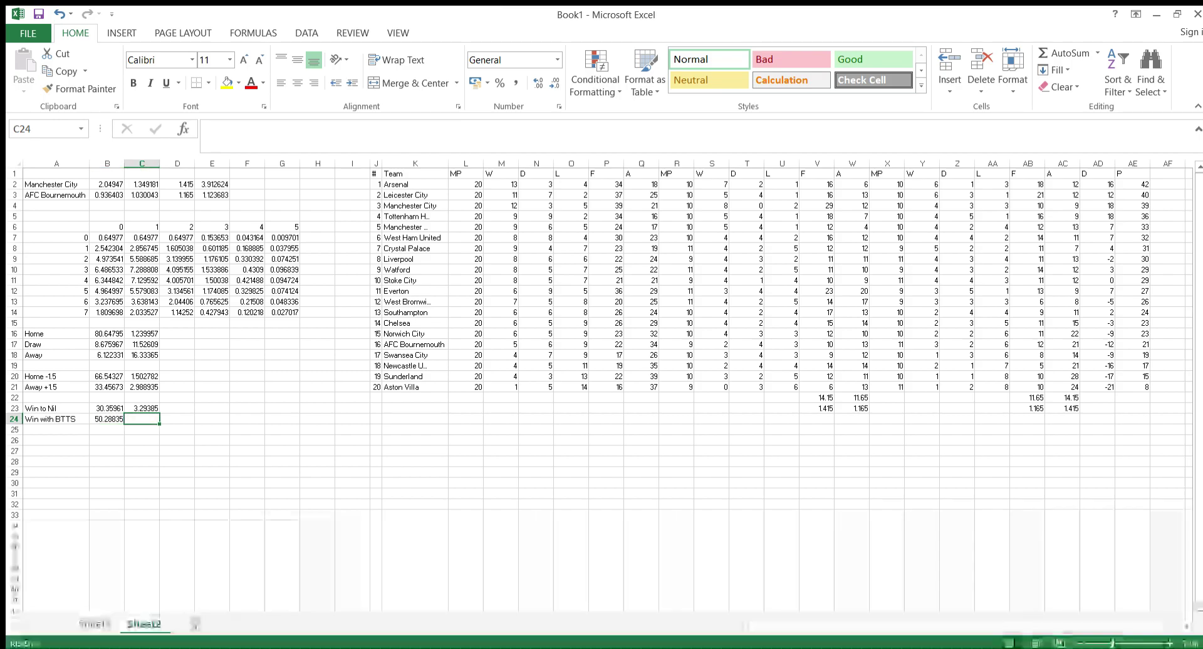
{"action": "key", "text": "Up"}
{"action": "key", "text": "ctrl+c"}
{"action": "key", "text": "Down"}
{"action": "key", "text": "ctrl+v"}
{"action": "key", "text": "Up"}
{"action": "key", "text": "Down"}
{"action": "key", "text": "Left"}
{"action": "left_click", "coordinate": [247, 355]}
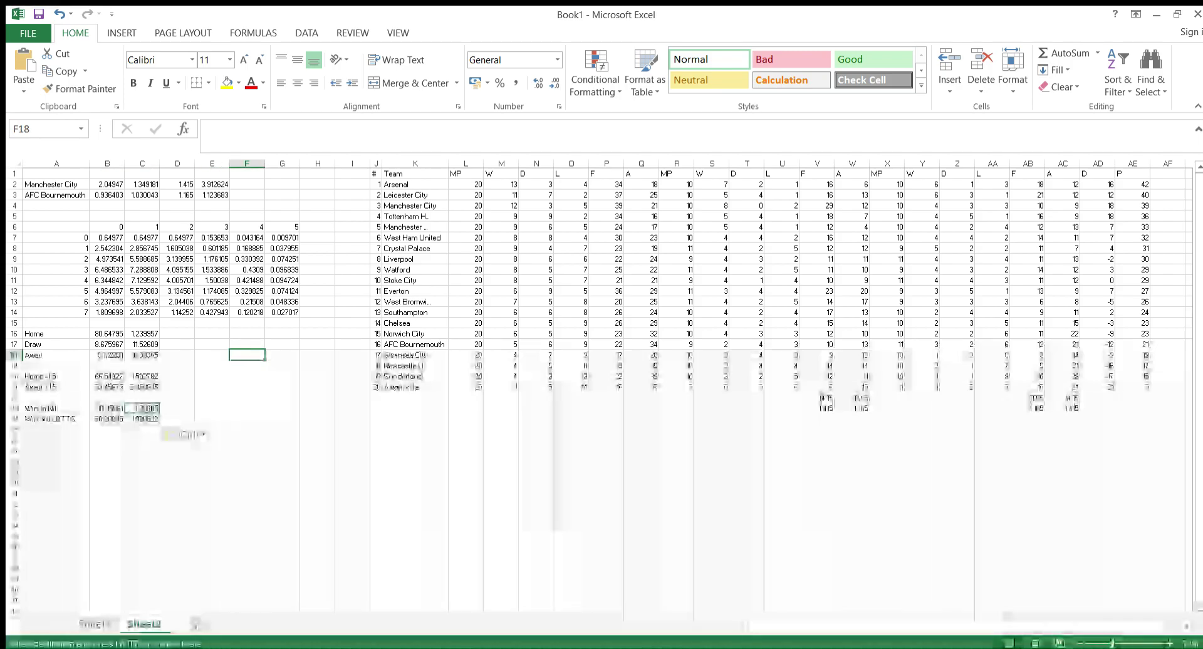
{"action": "left_click", "coordinate": [247, 537]}
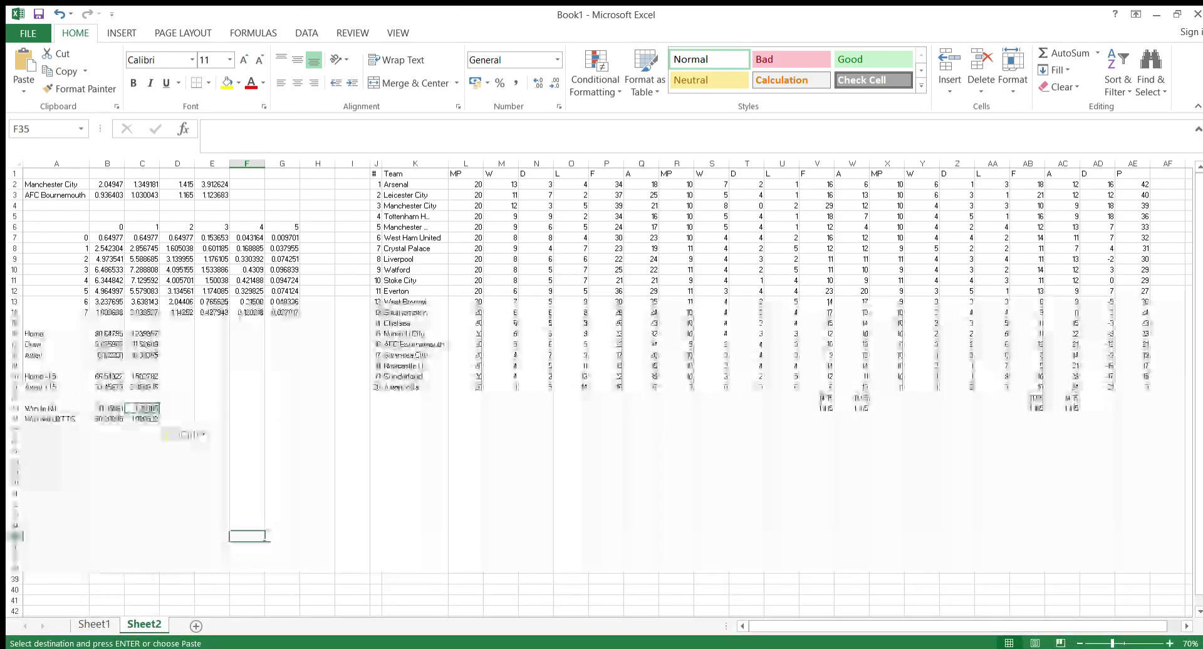
{"action": "left_click_drag", "start_coordinate": [1133, 174], "coordinate": [25, 432]}
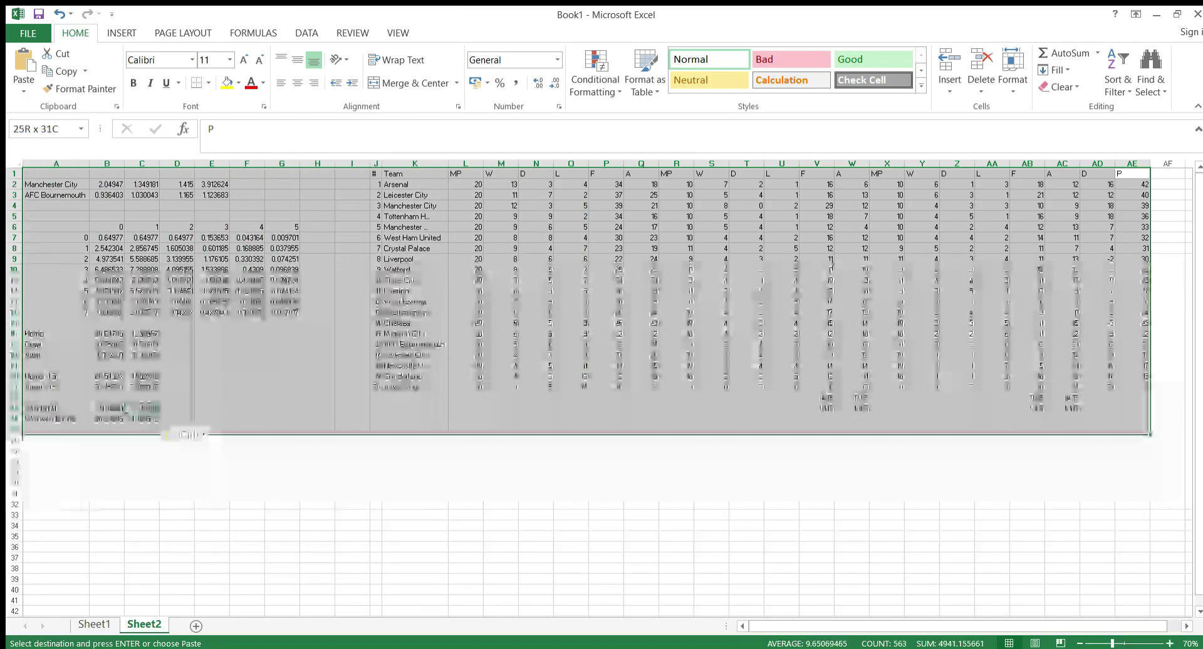
{"action": "left_click", "coordinate": [465, 216]}
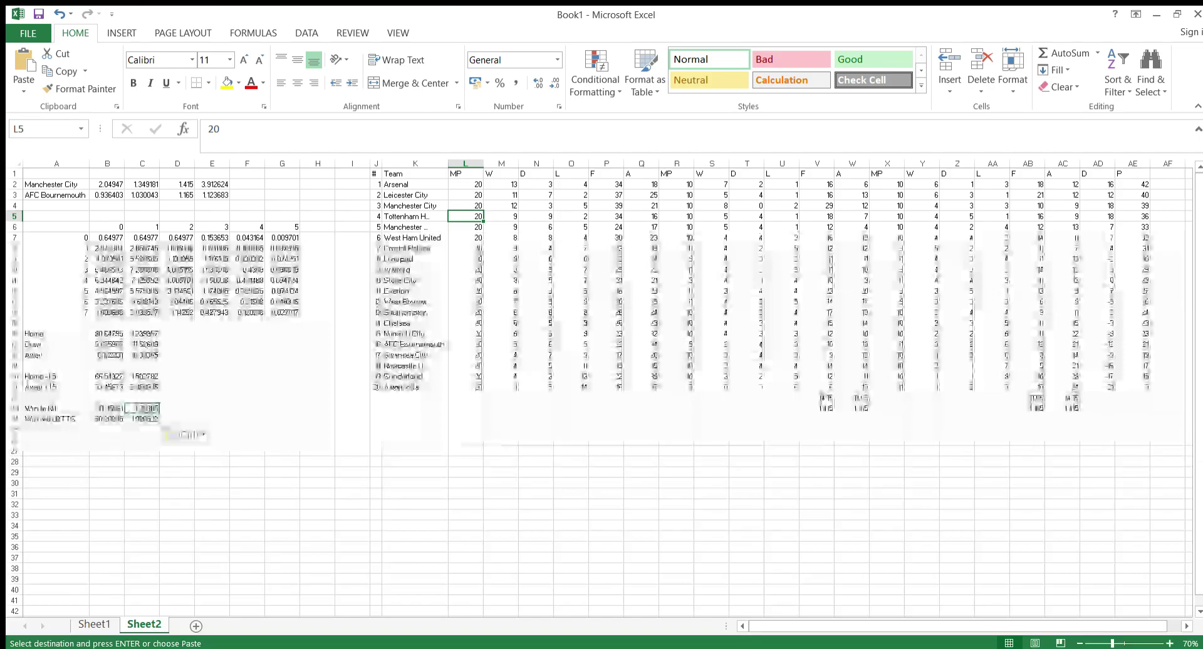
{"action": "left_click", "coordinate": [817, 462]}
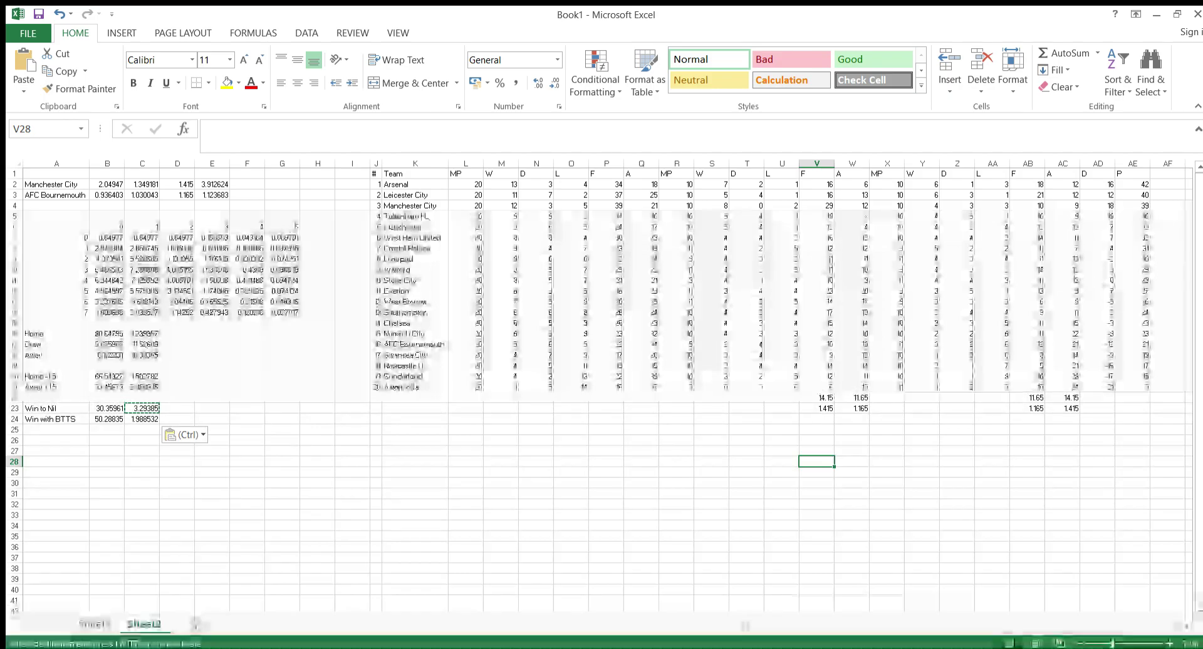
{"action": "left_click", "coordinate": [56, 451]}
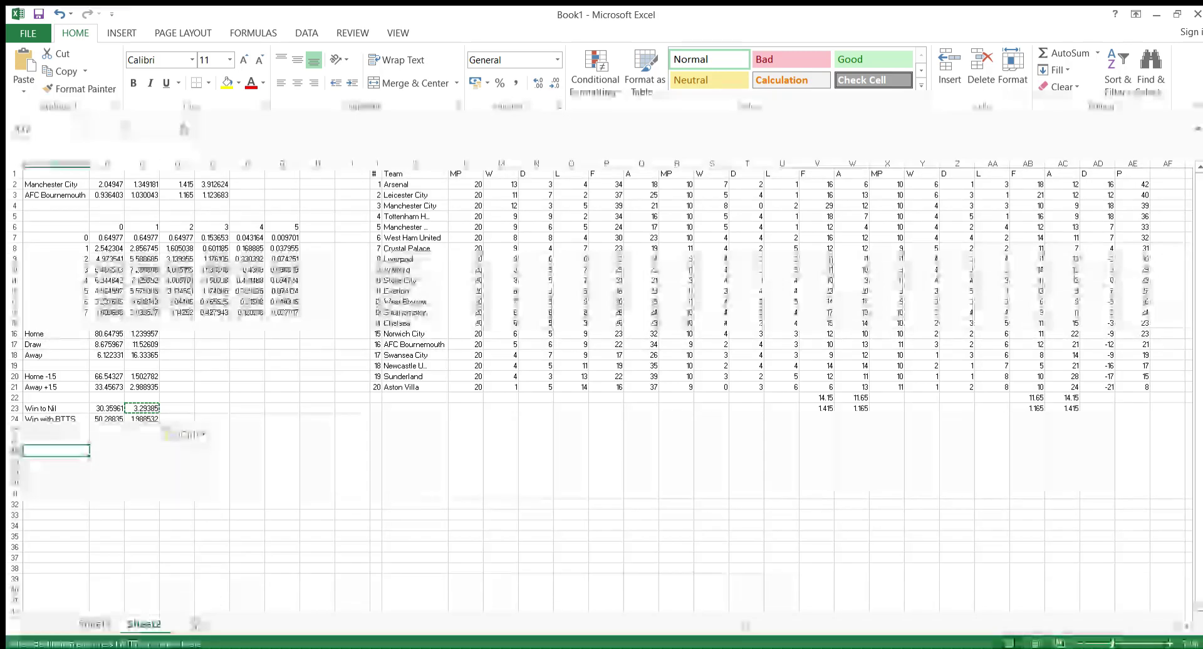
{"action": "left_click", "coordinate": [211, 377]}
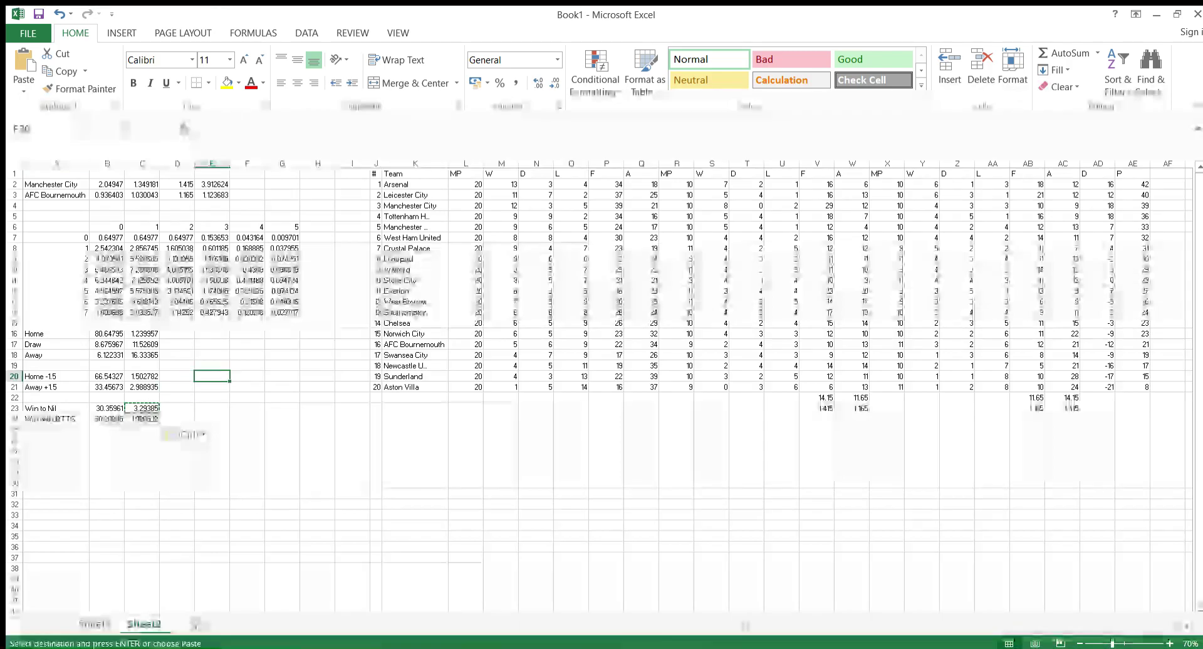